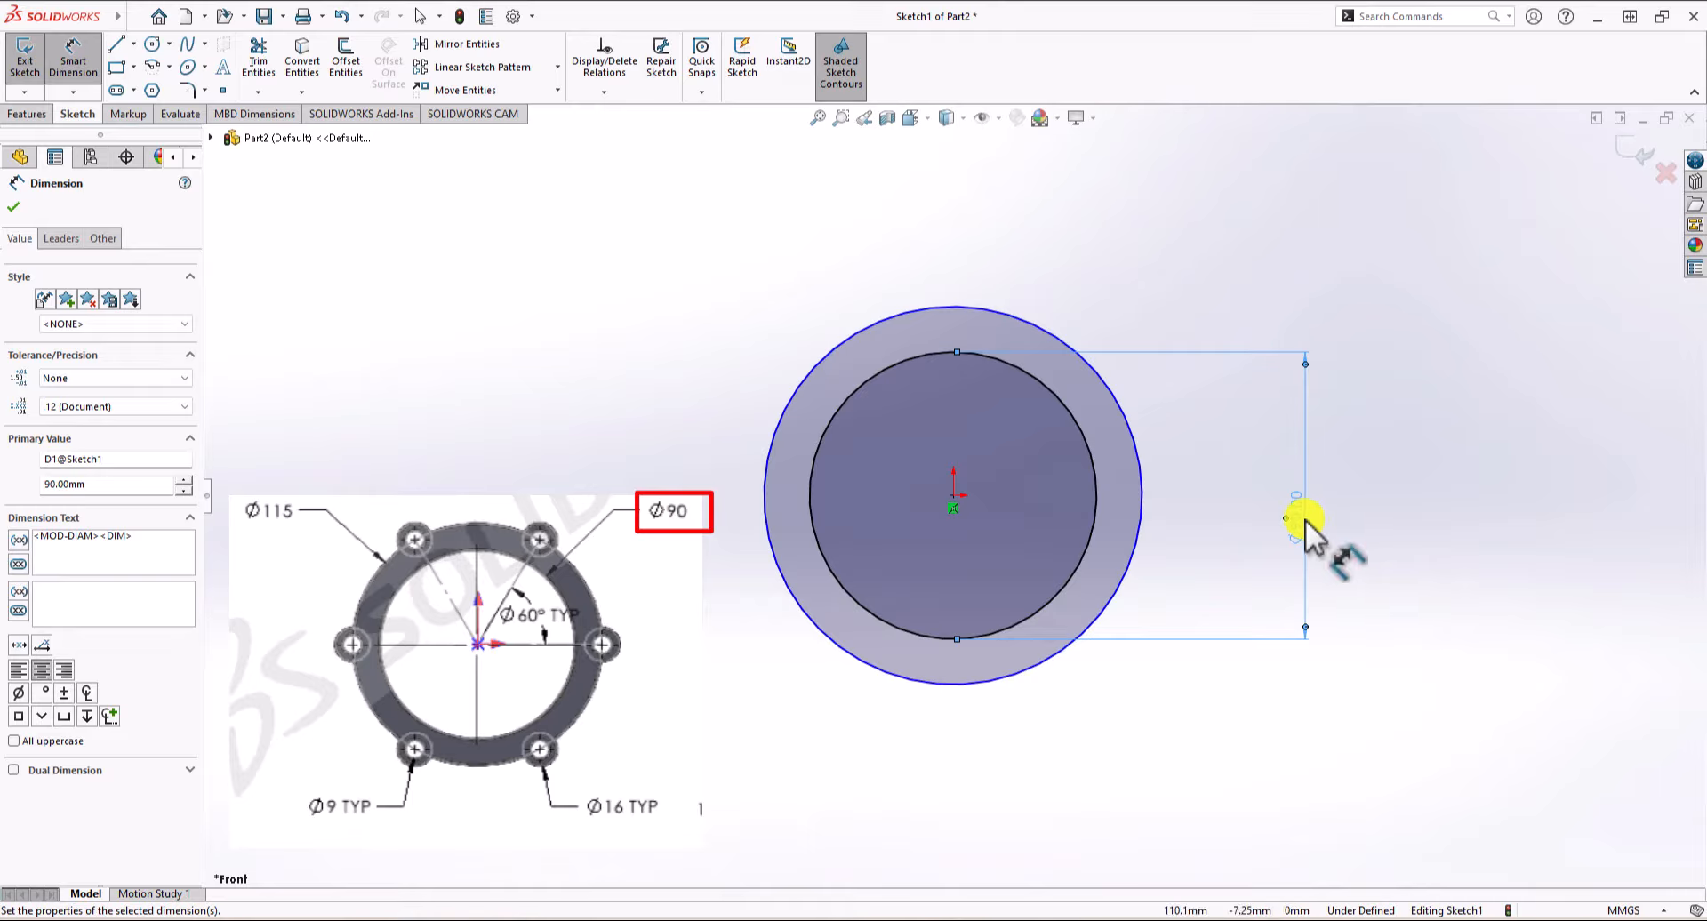
Dimension the outer circle's diameter at 115 mm.
{"action": "left_click", "coordinate": [1112, 395]}
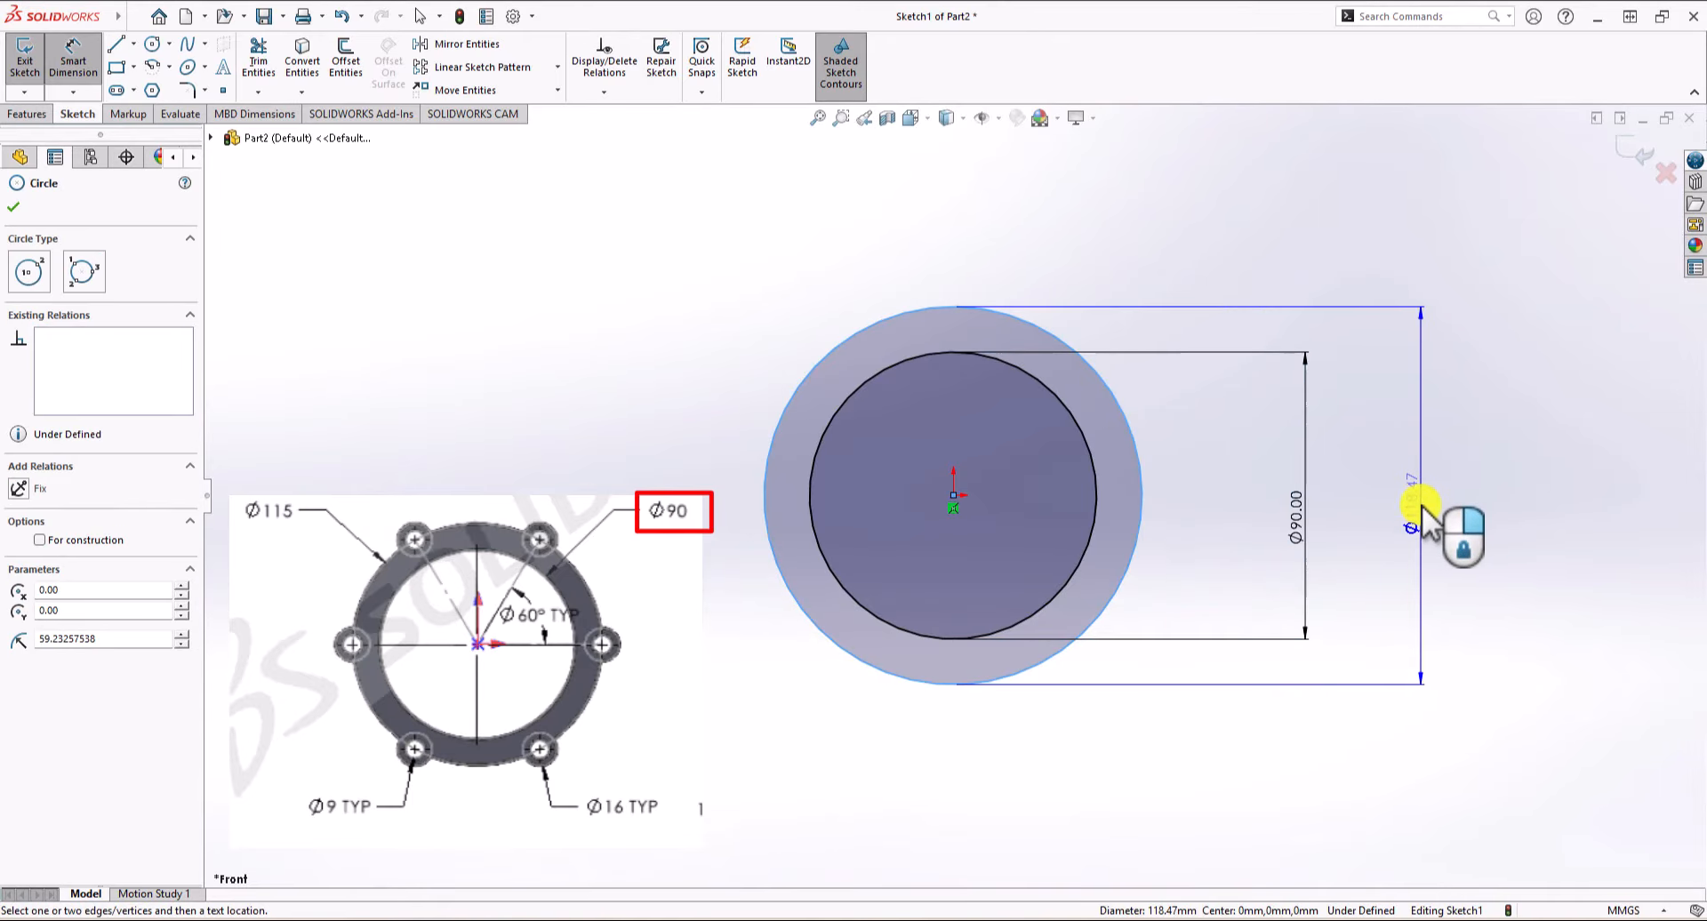
{"action": "left_click", "coordinate": [1417, 503]}
{"action": "type", "text": "115"}
{"action": "key", "text": "Return"}
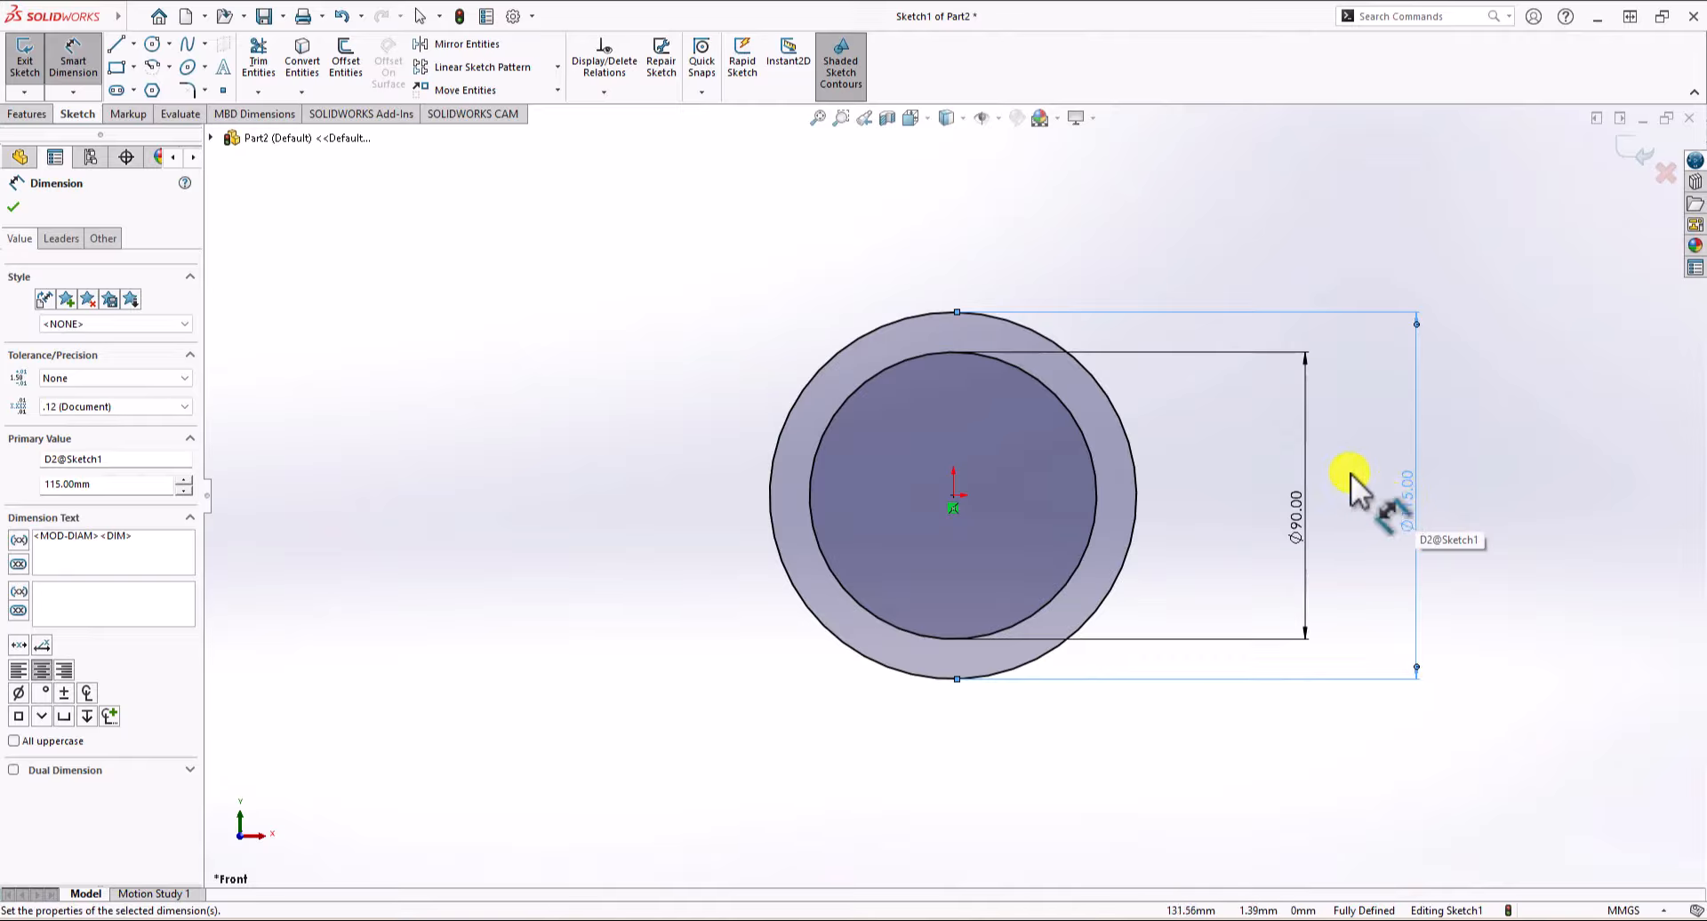
Sketch two concentric circles, about 18 mm and 12 mm in diameter, centred on the outer circle's right quadrant point.
{"action": "left_click", "coordinate": [155, 44]}
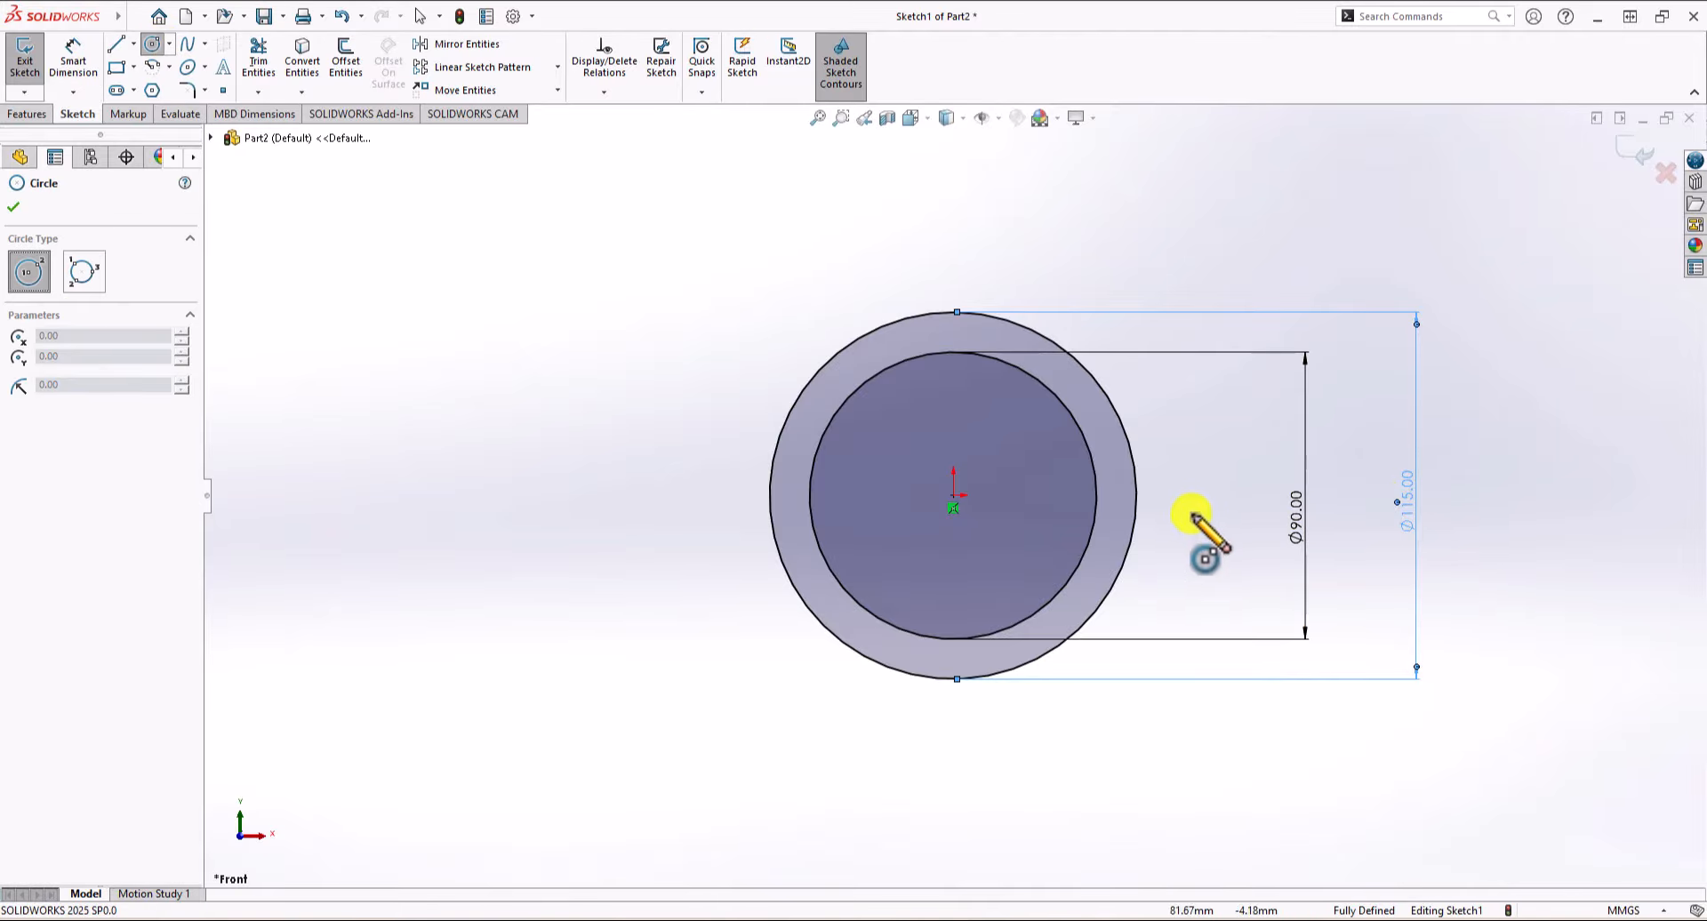
{"action": "left_click", "coordinate": [1136, 495]}
{"action": "left_click", "coordinate": [1153, 487]}
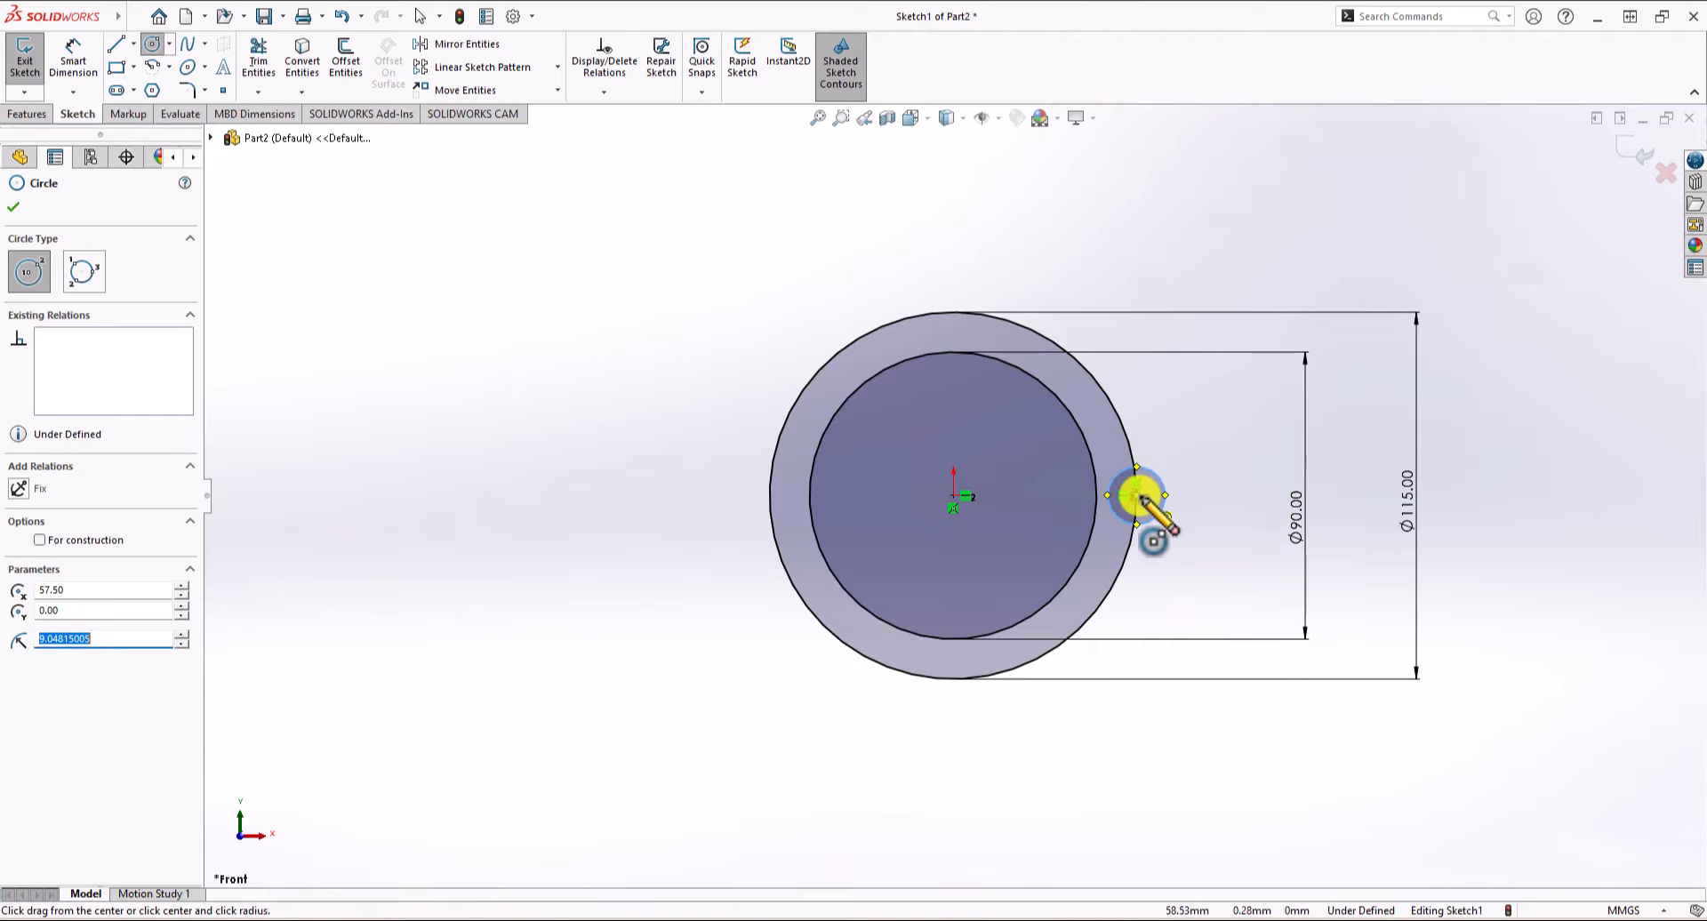
{"action": "left_click", "coordinate": [1152, 487]}
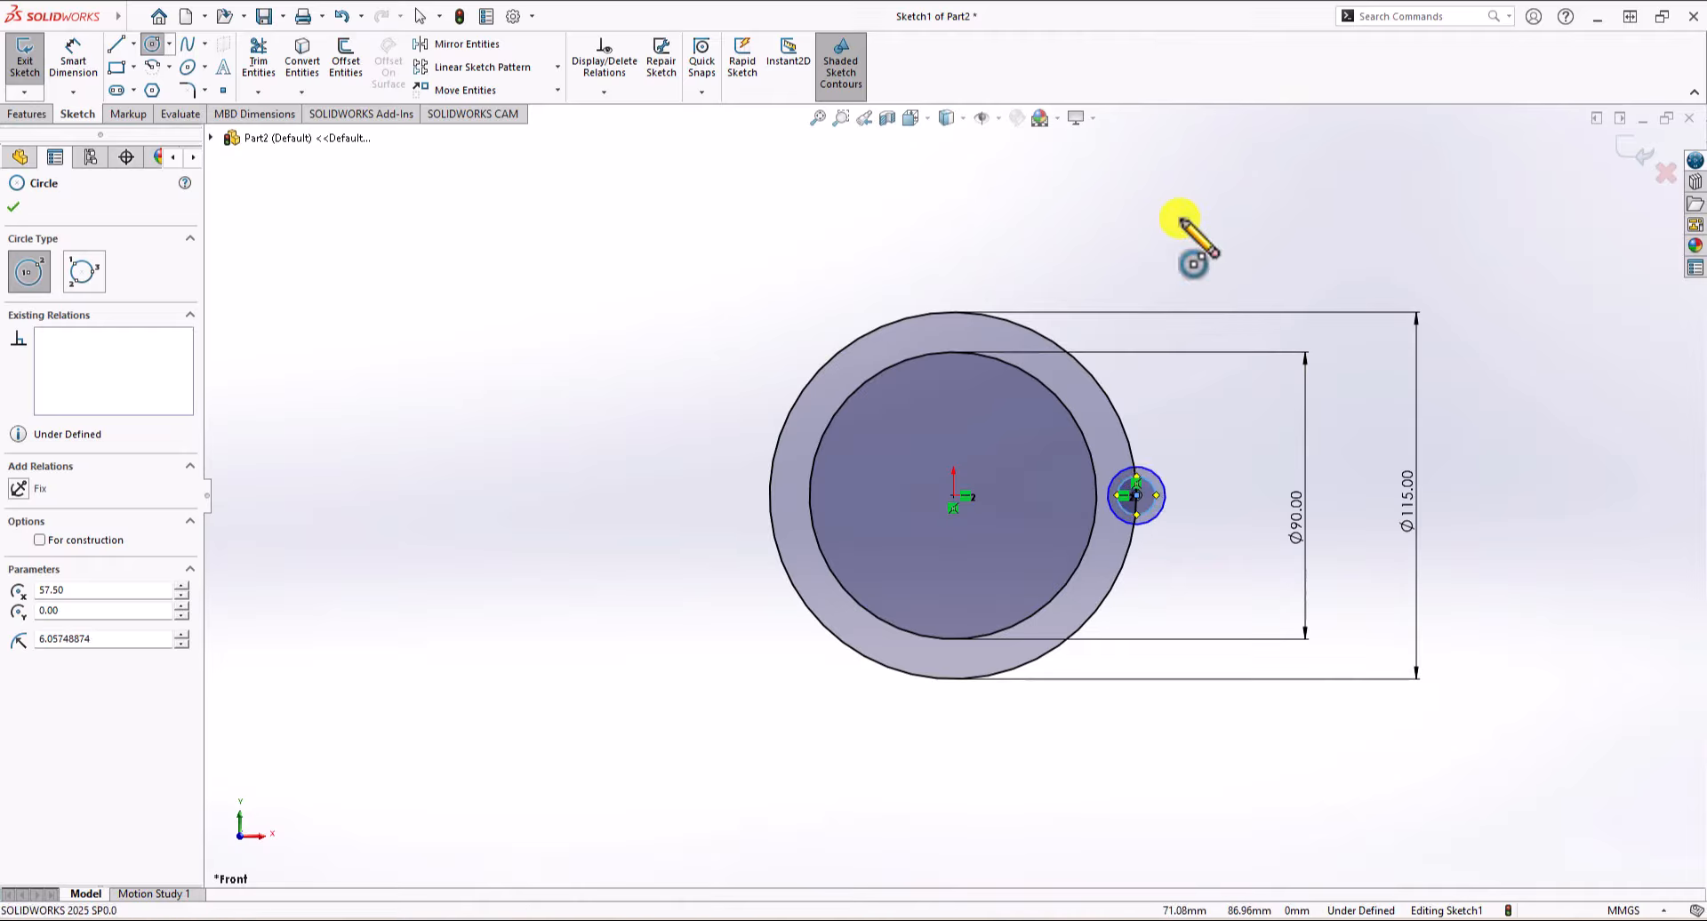
Dimension the larger of the two small concentric circles at 16 mm diameter.
{"action": "left_click", "coordinate": [72, 61]}
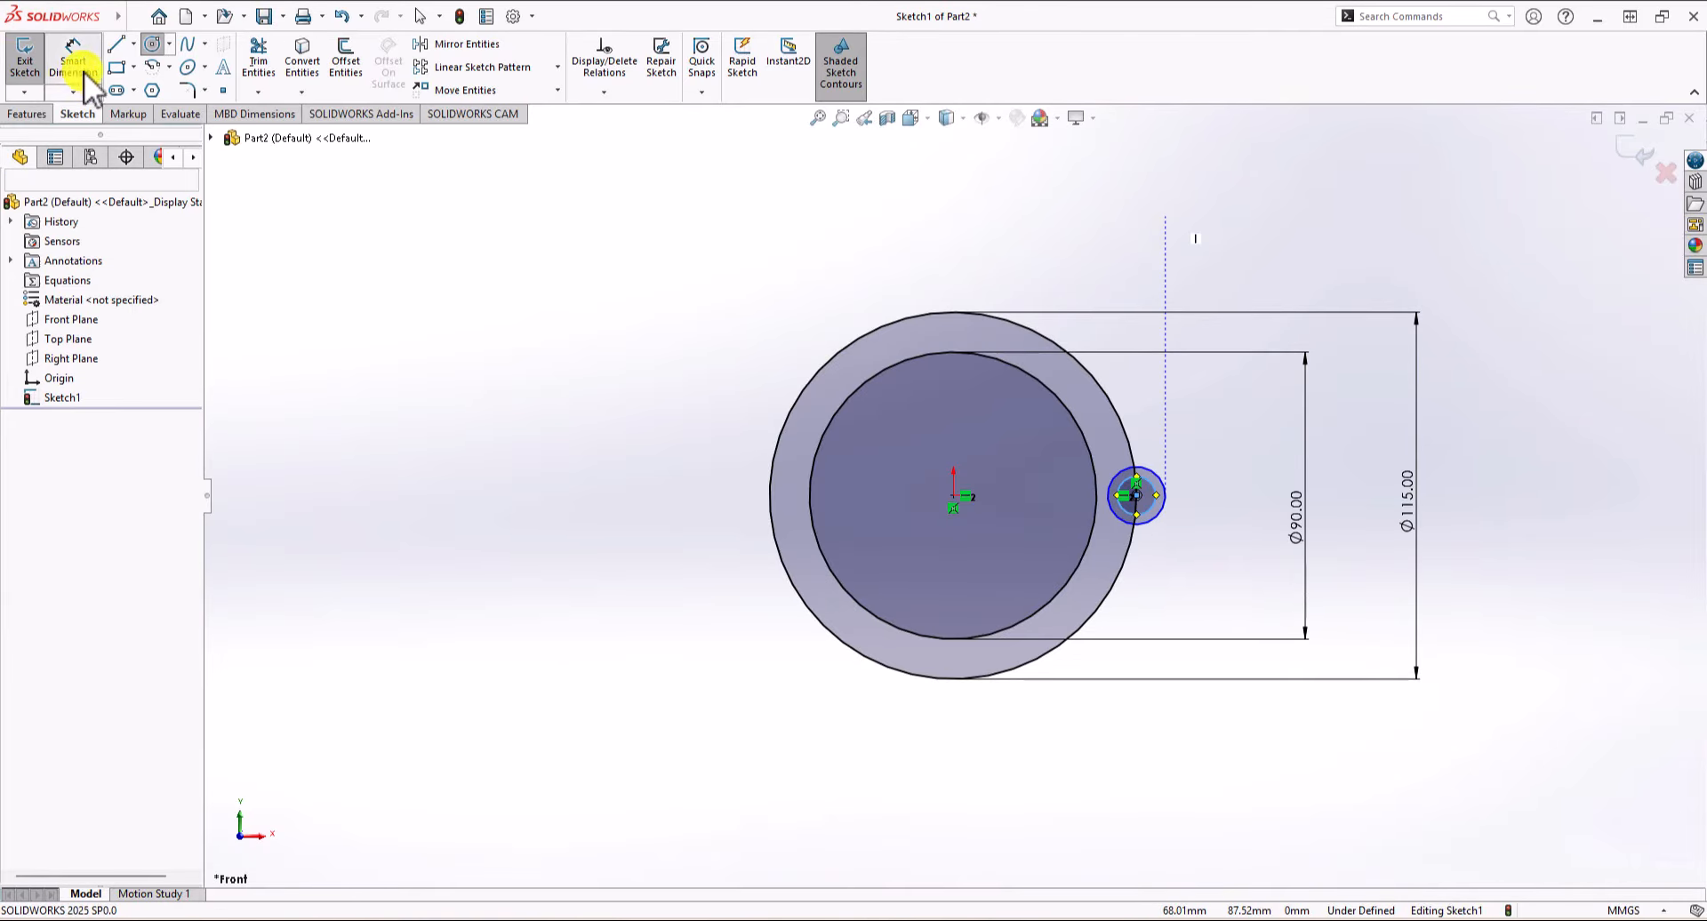
{"action": "left_click", "coordinate": [1161, 495]}
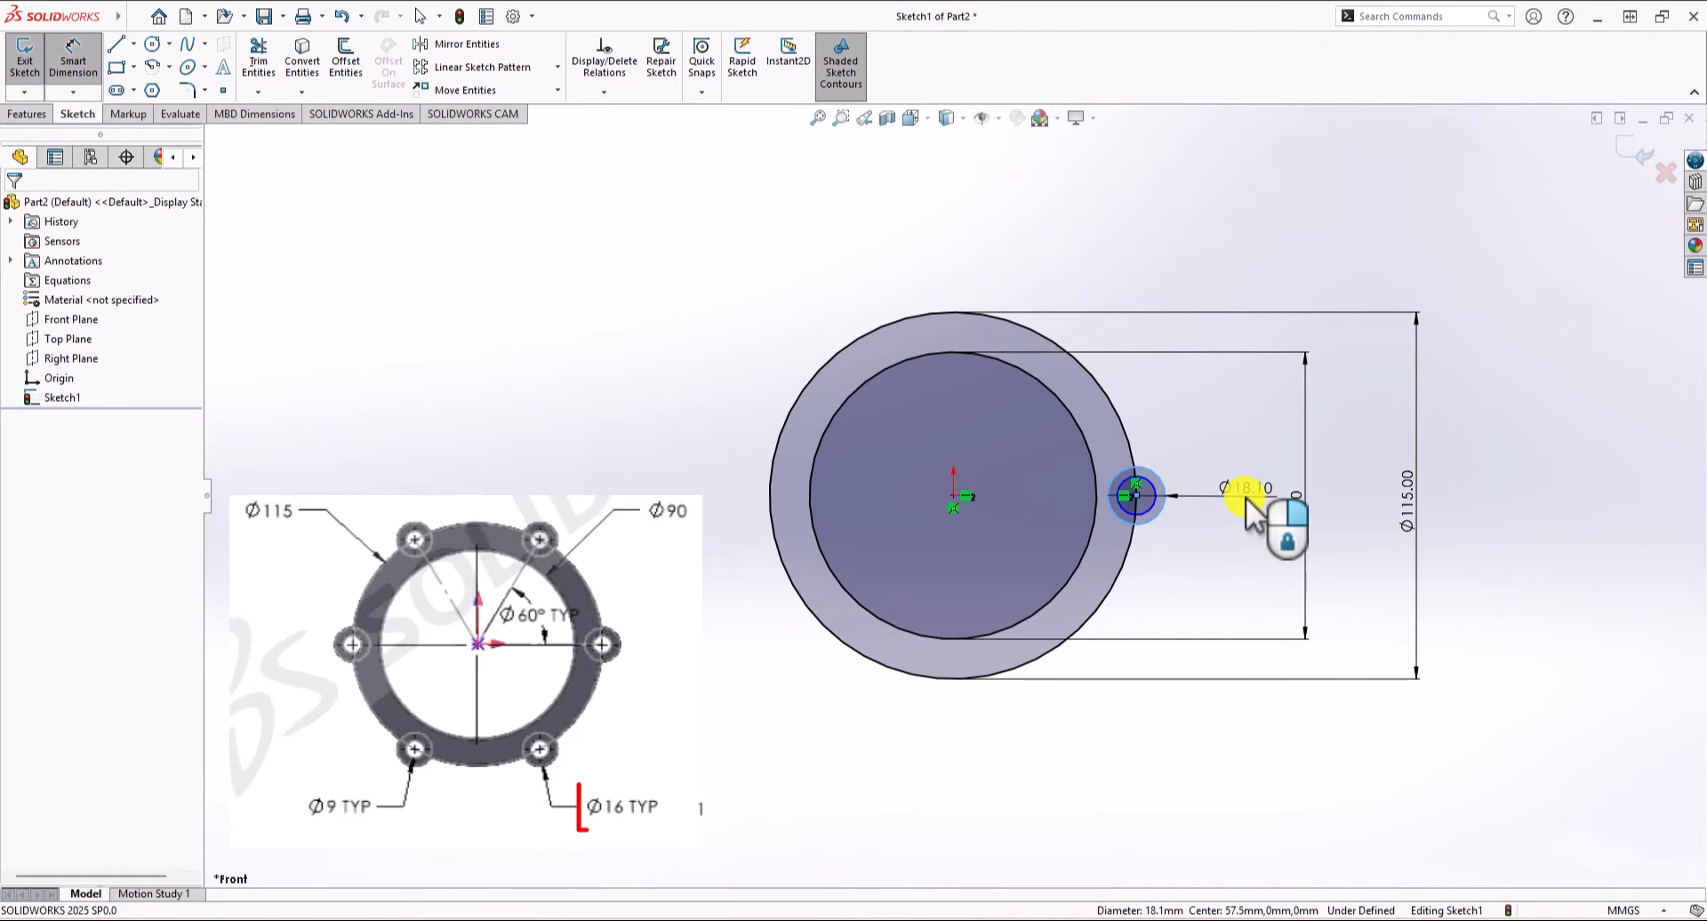
{"action": "left_click", "coordinate": [1245, 500]}
{"action": "type", "text": "16"}
{"action": "key", "text": "Return"}
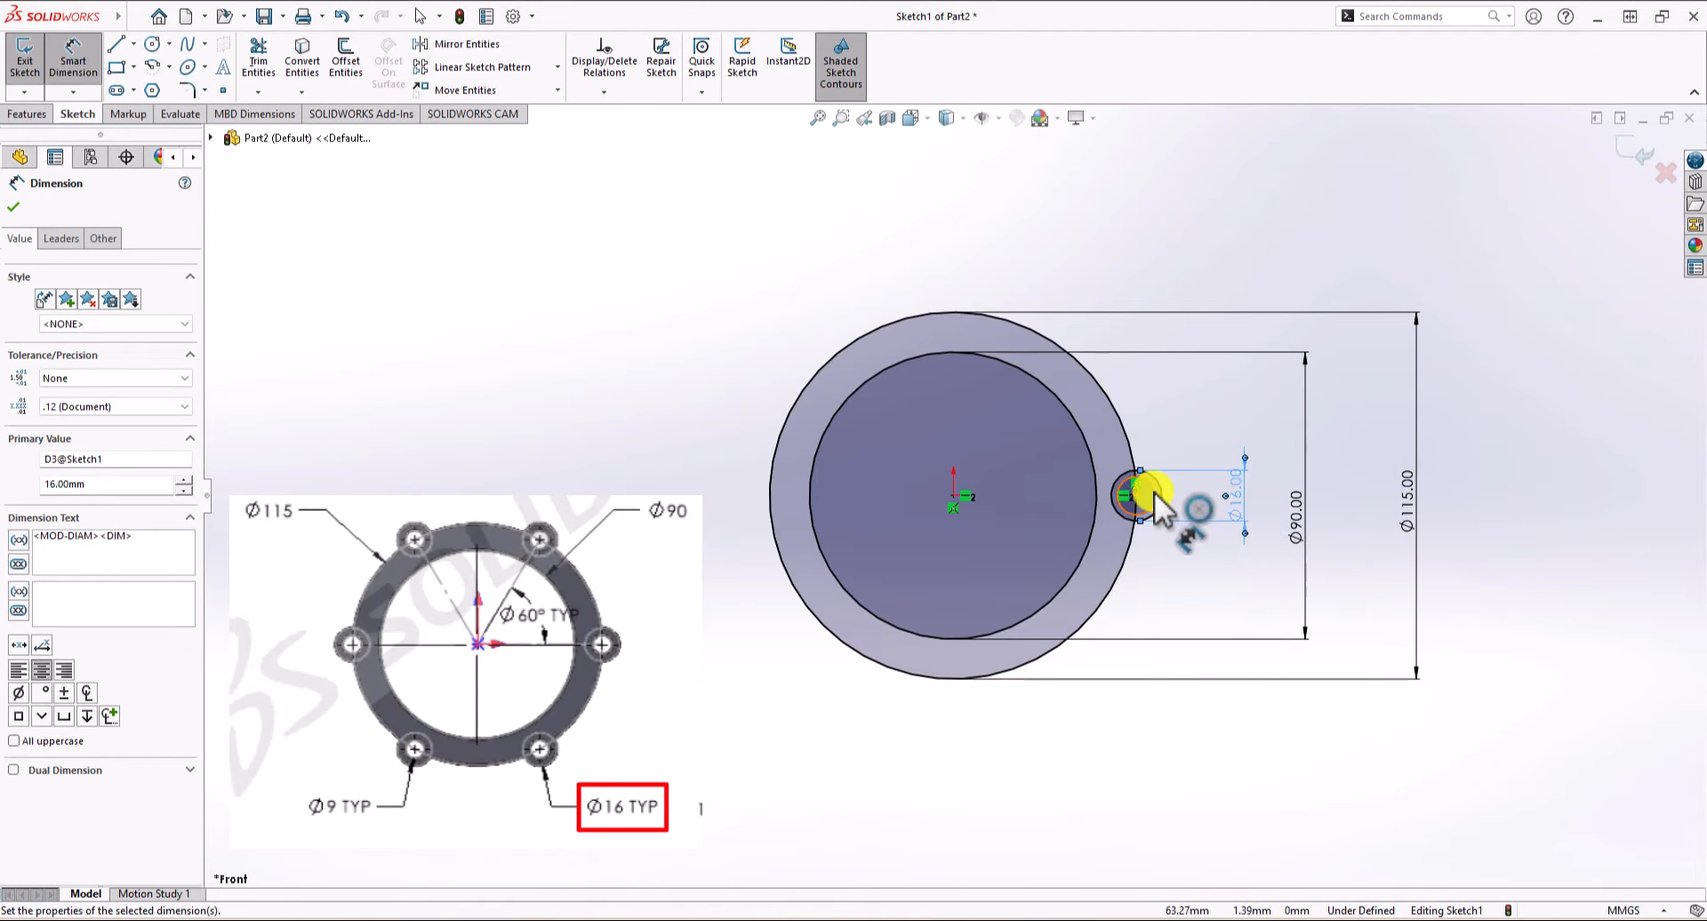
Dimension the smallest circle at the right quadrant at 9 mm diameter.
{"action": "left_click", "coordinate": [1157, 492]}
{"action": "left_click", "coordinate": [1222, 573]}
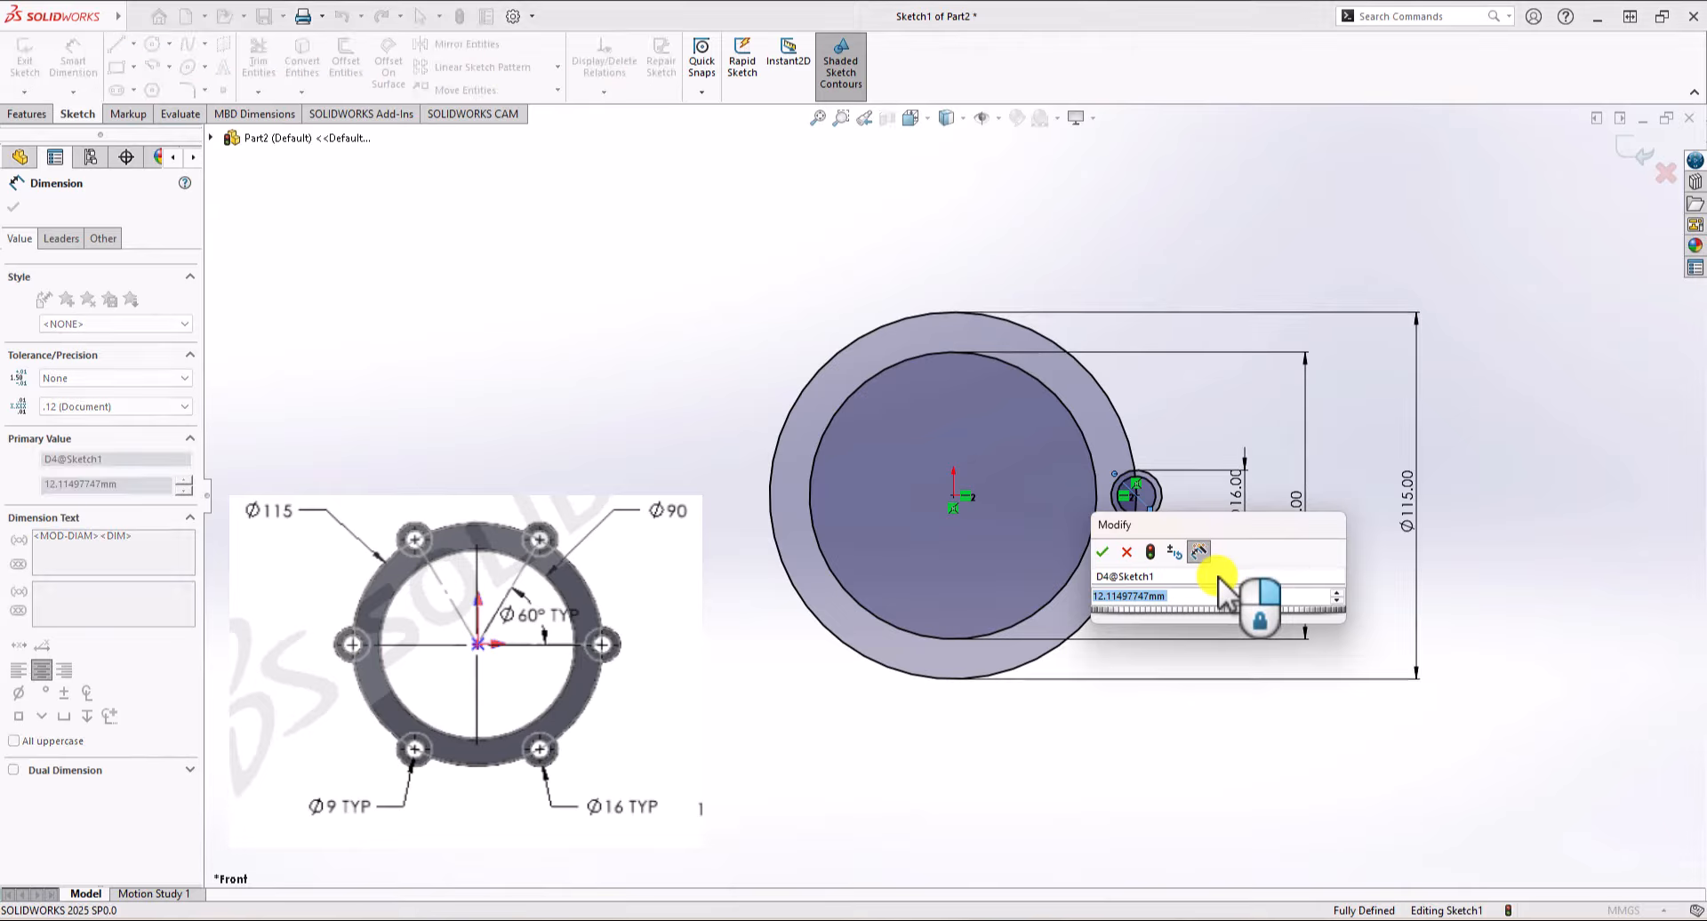
{"action": "type", "text": "9"}
{"action": "key", "text": "Return"}
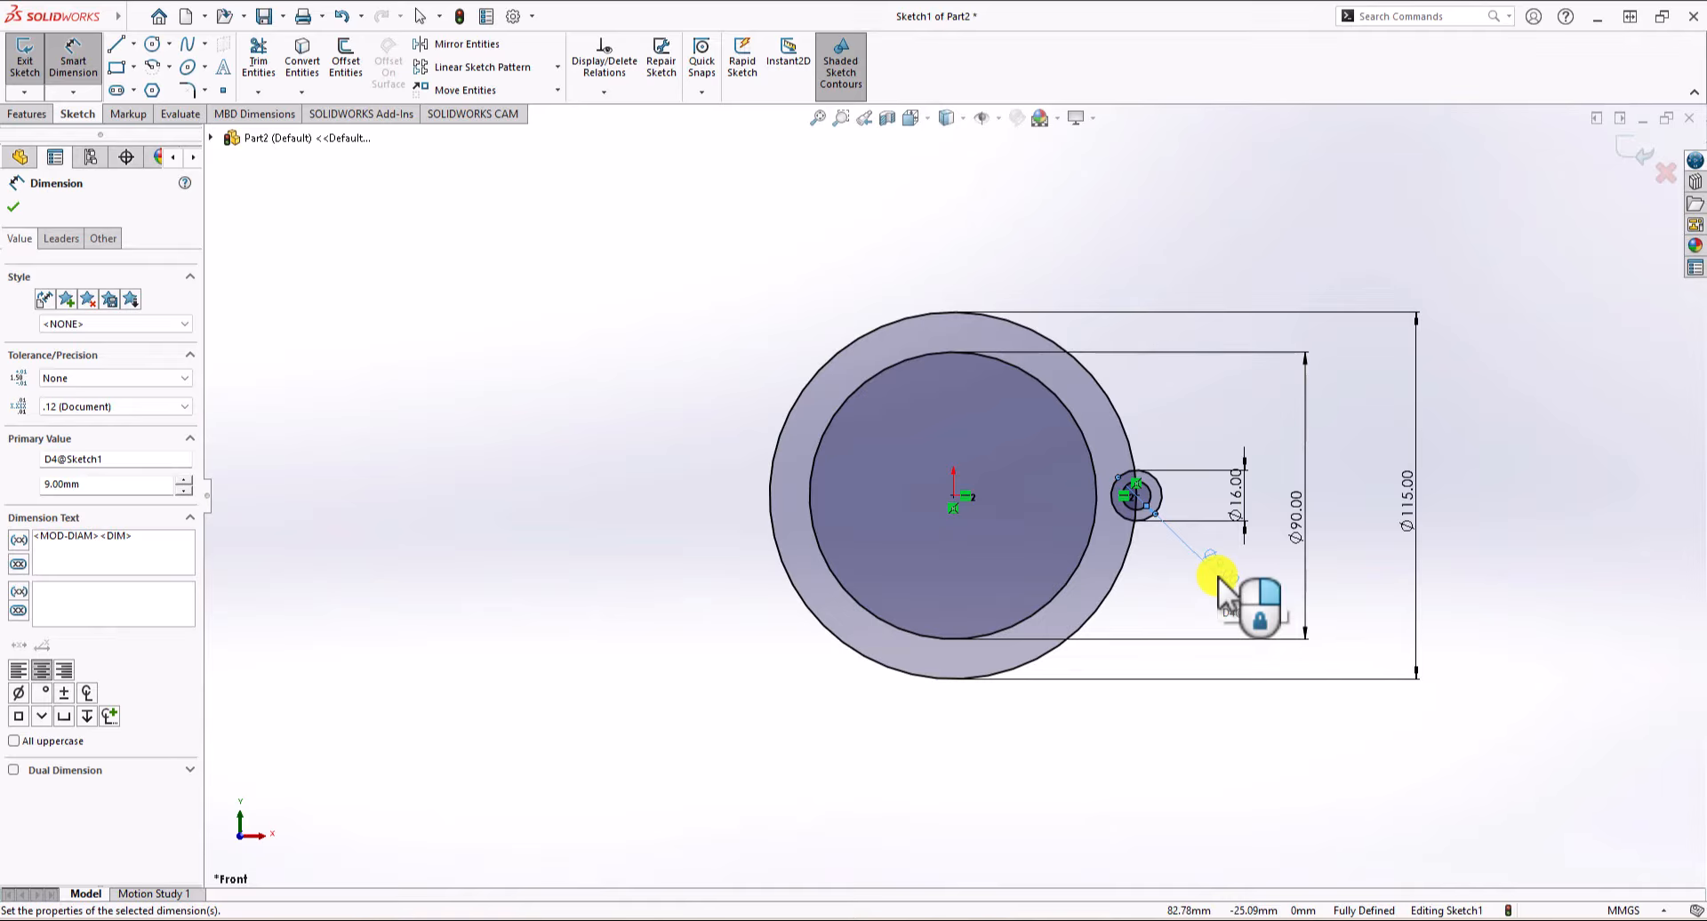
{"action": "left_click", "coordinate": [1209, 576]}
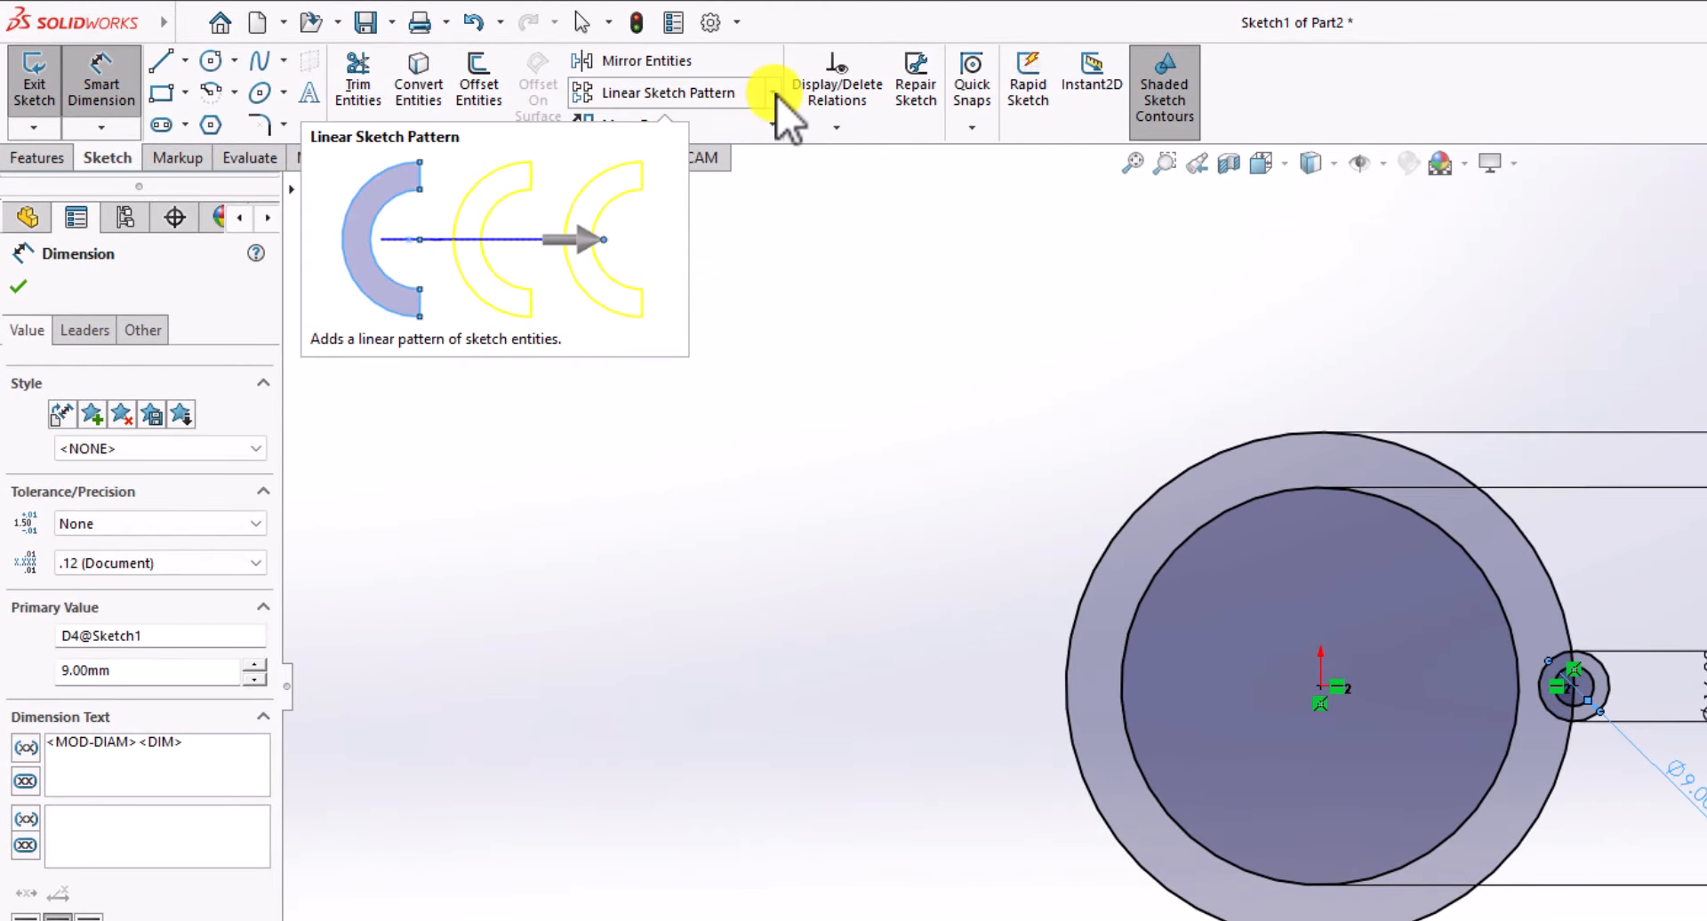
Create a circular sketch pattern of the 16 mm and 9 mm circles about the origin, with 6 equally spaced instances over 360 degrees.
{"action": "left_click", "coordinate": [774, 93]}
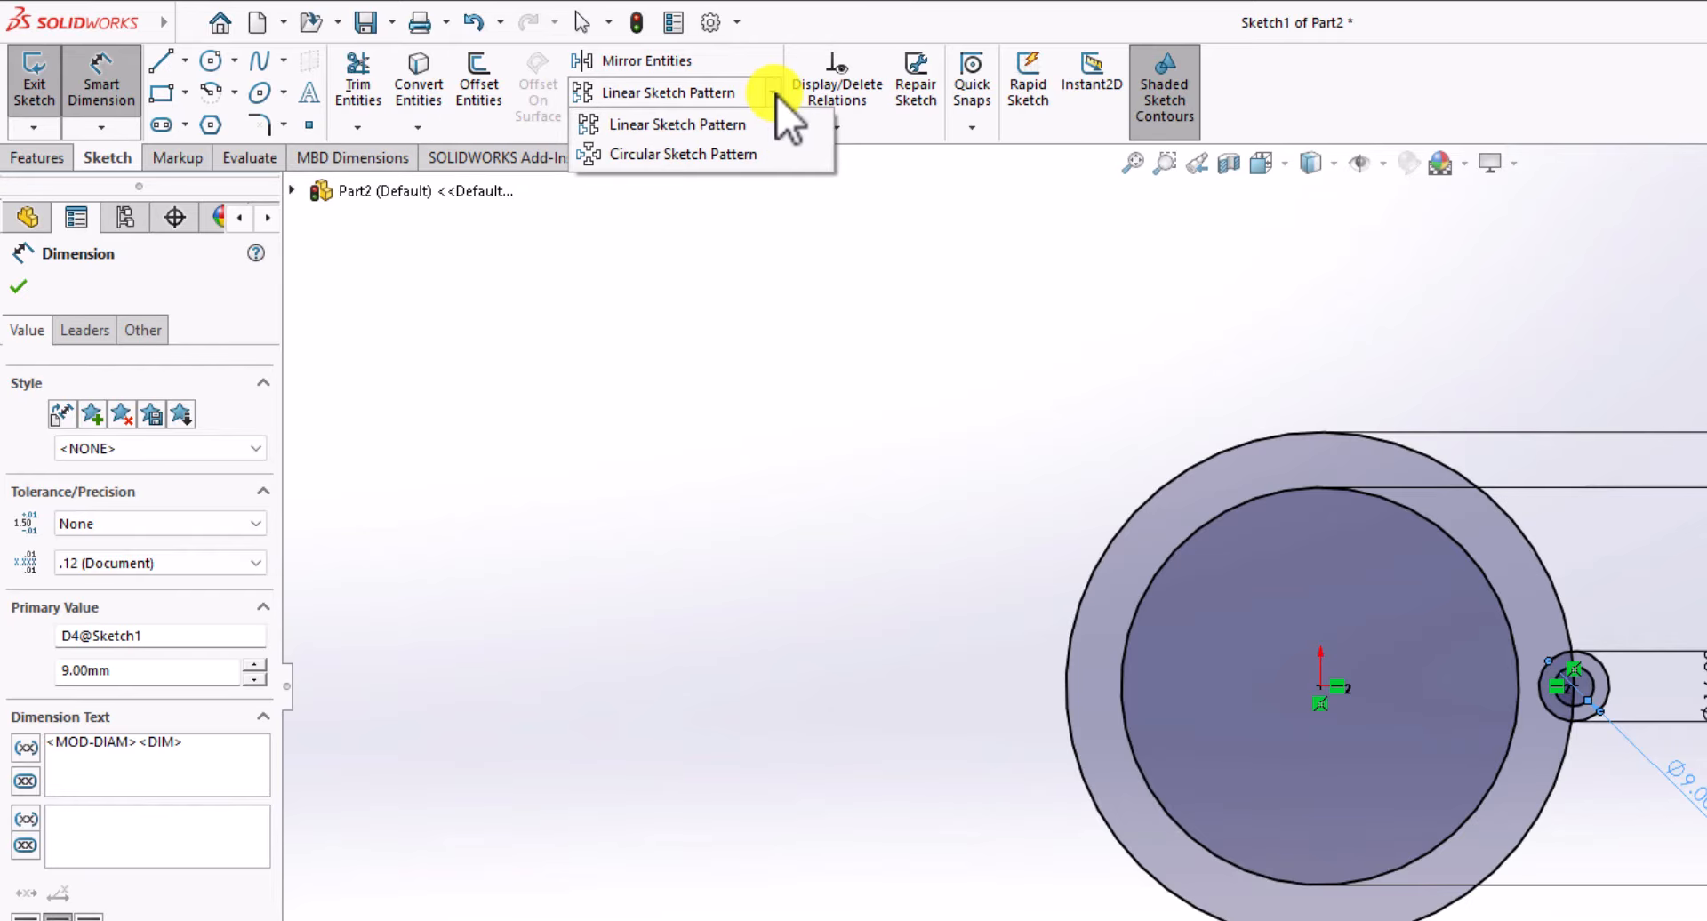
{"action": "left_click", "coordinate": [770, 158]}
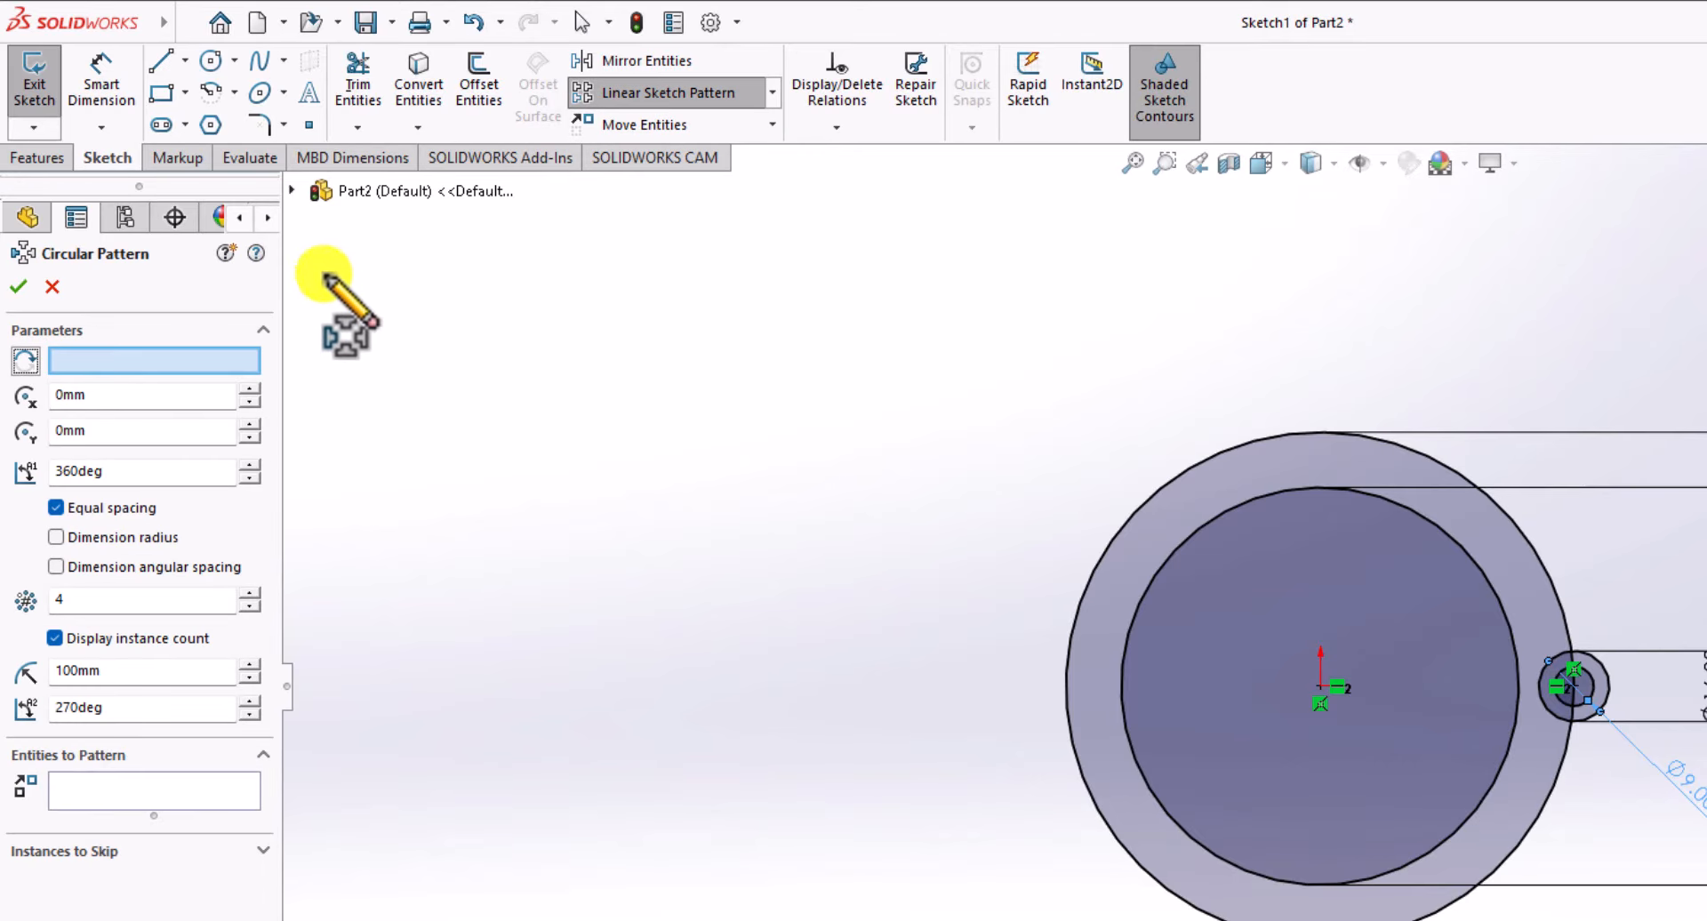
{"action": "left_click", "coordinate": [82, 362]}
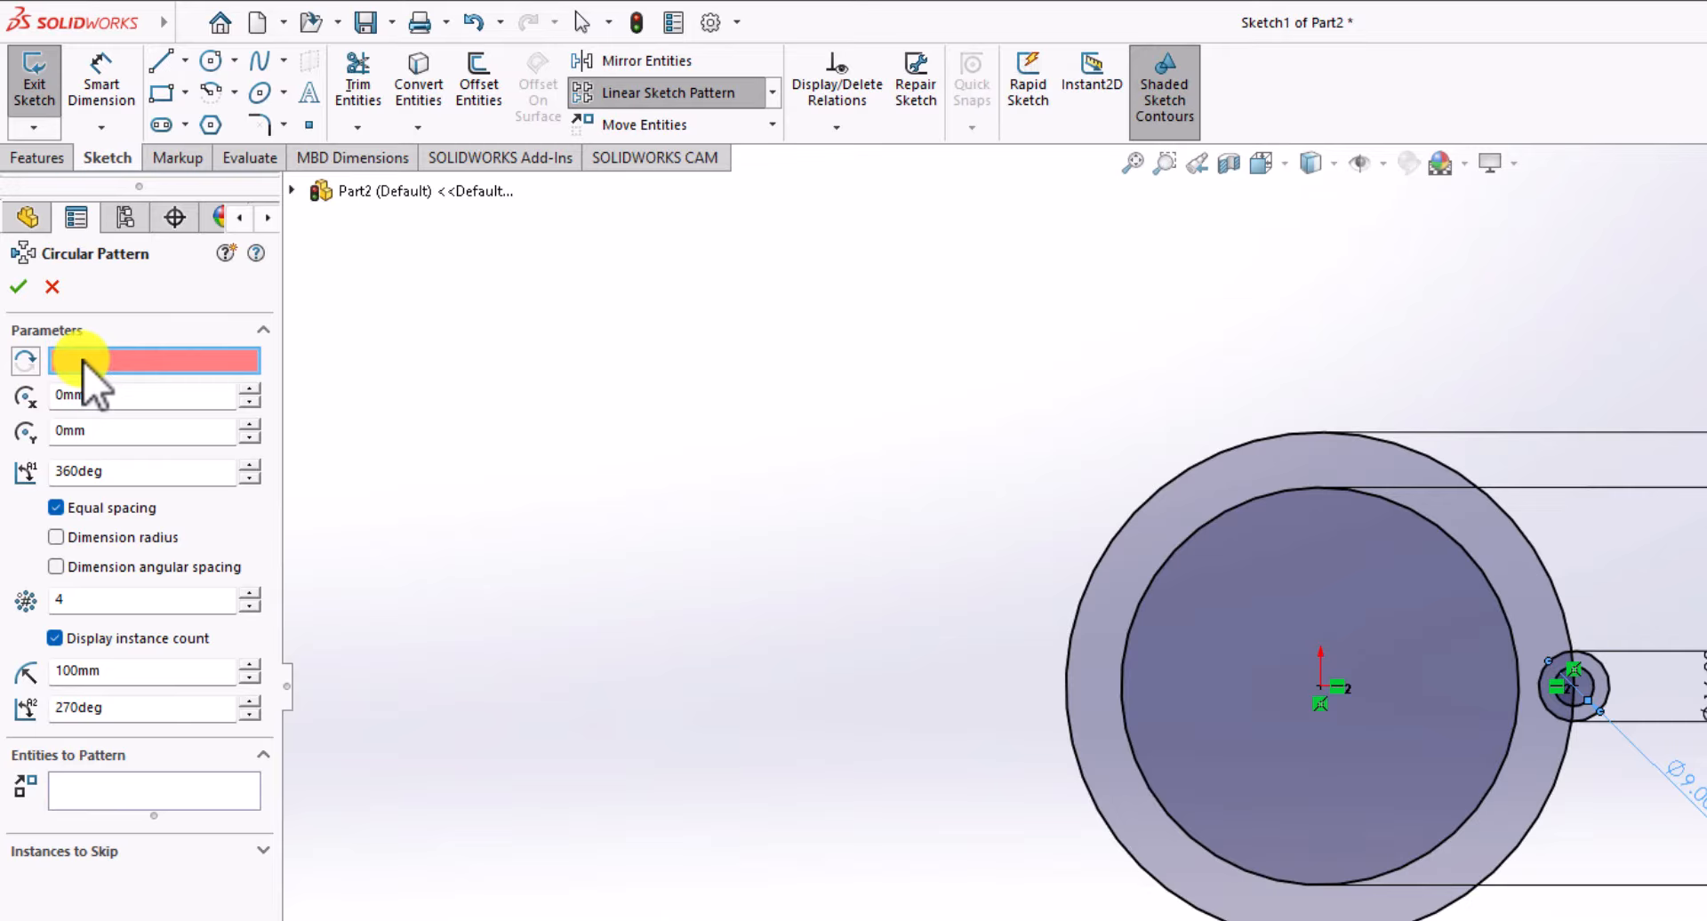
{"action": "left_click", "coordinate": [1277, 444]}
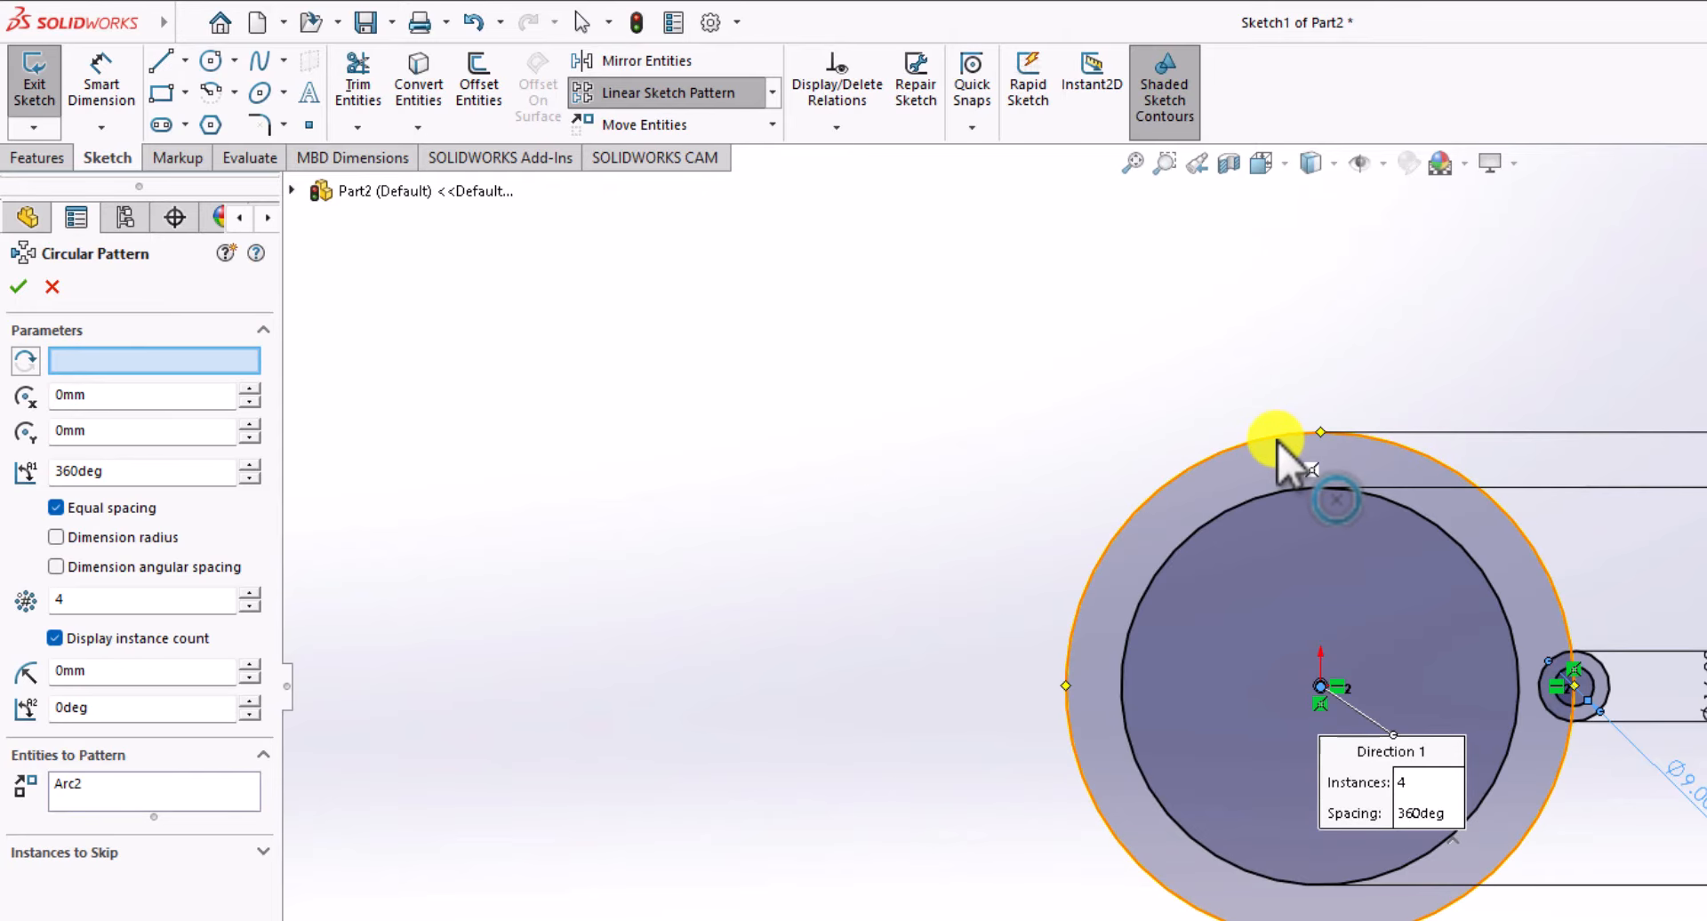
{"action": "left_click", "coordinate": [87, 783]}
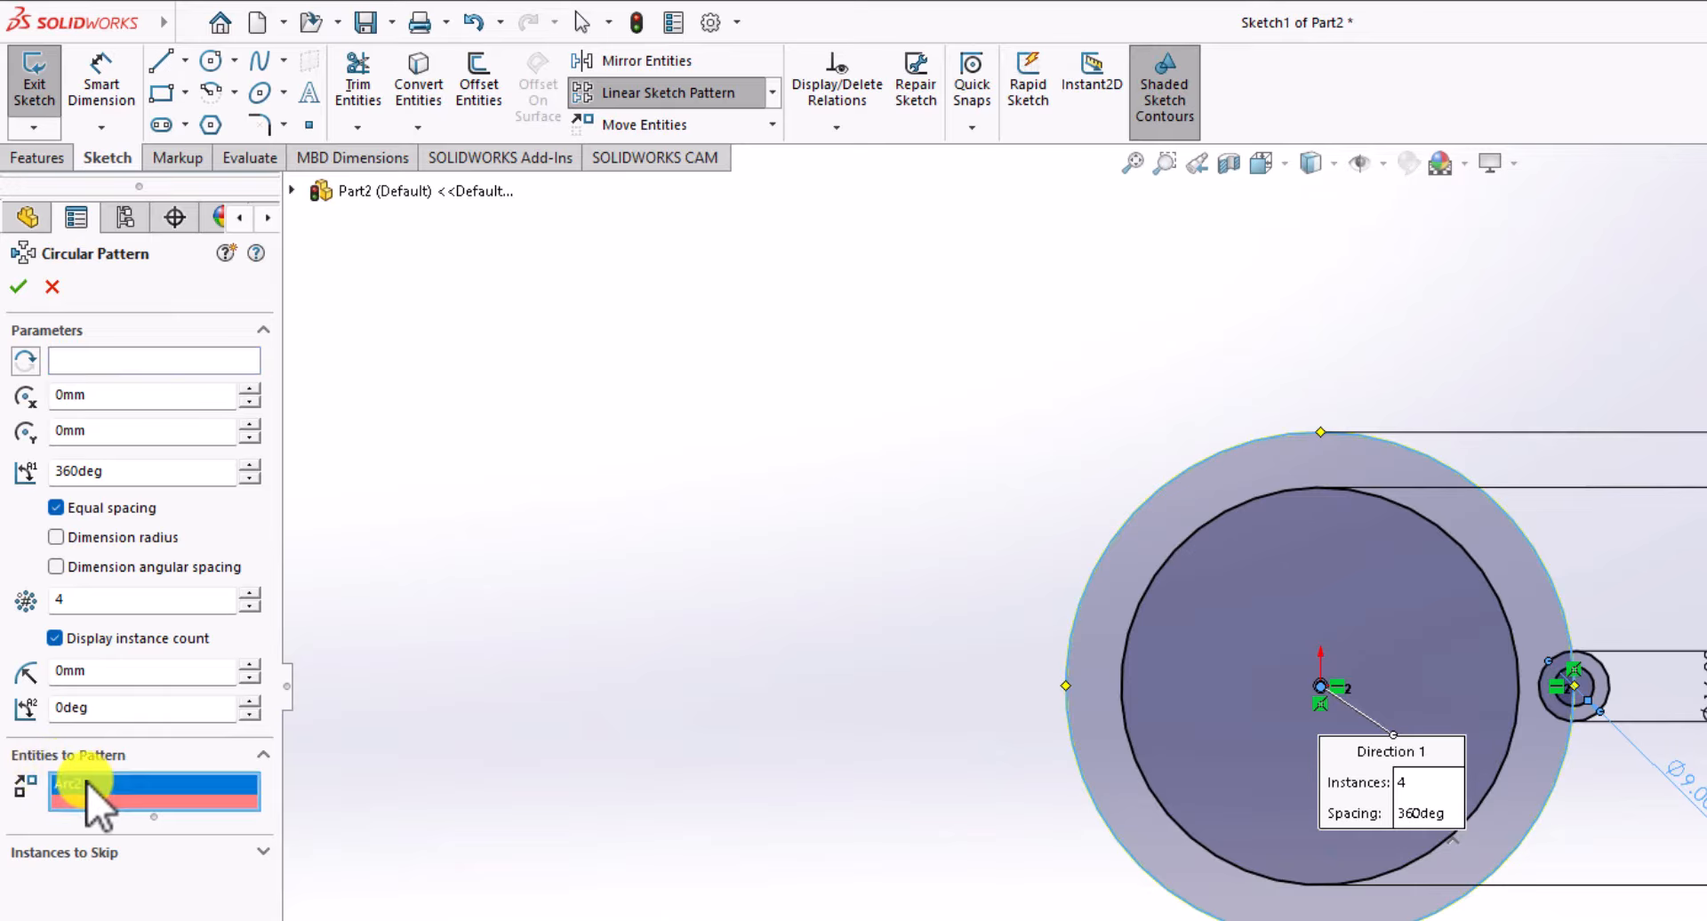
{"action": "key", "text": "Delete"}
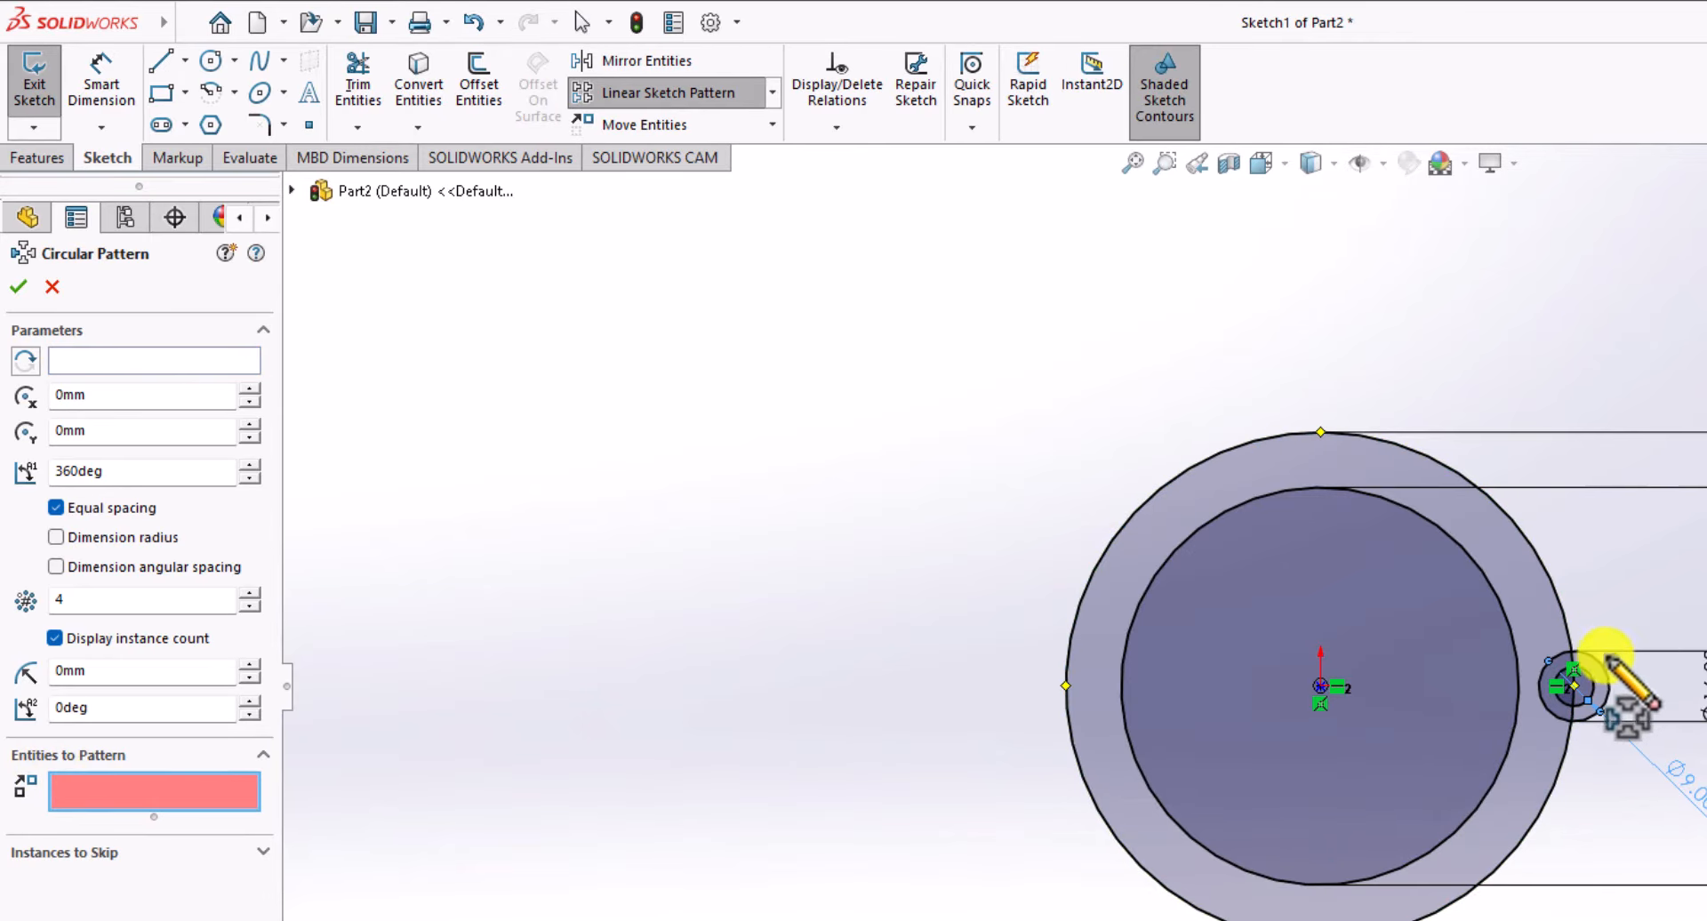
{"action": "left_click", "coordinate": [1592, 680]}
{"action": "left_click", "coordinate": [1596, 694]}
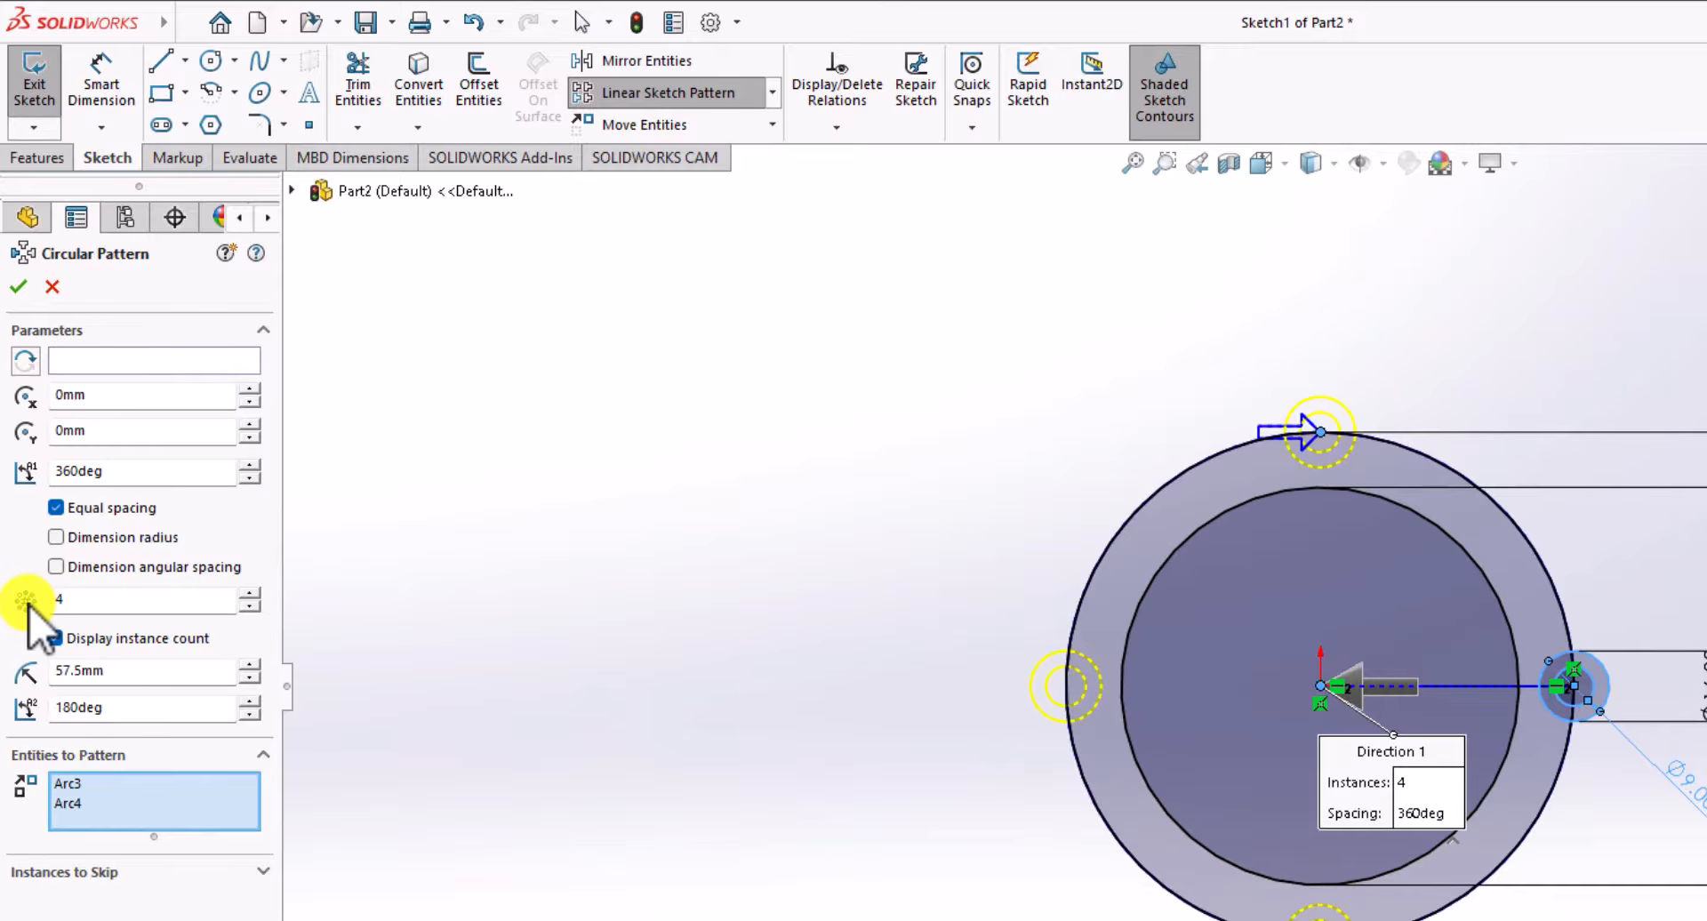
{"action": "left_click_drag", "start_coordinate": [54, 603], "coordinate": [128, 604]}
{"action": "type", "text": "6"}
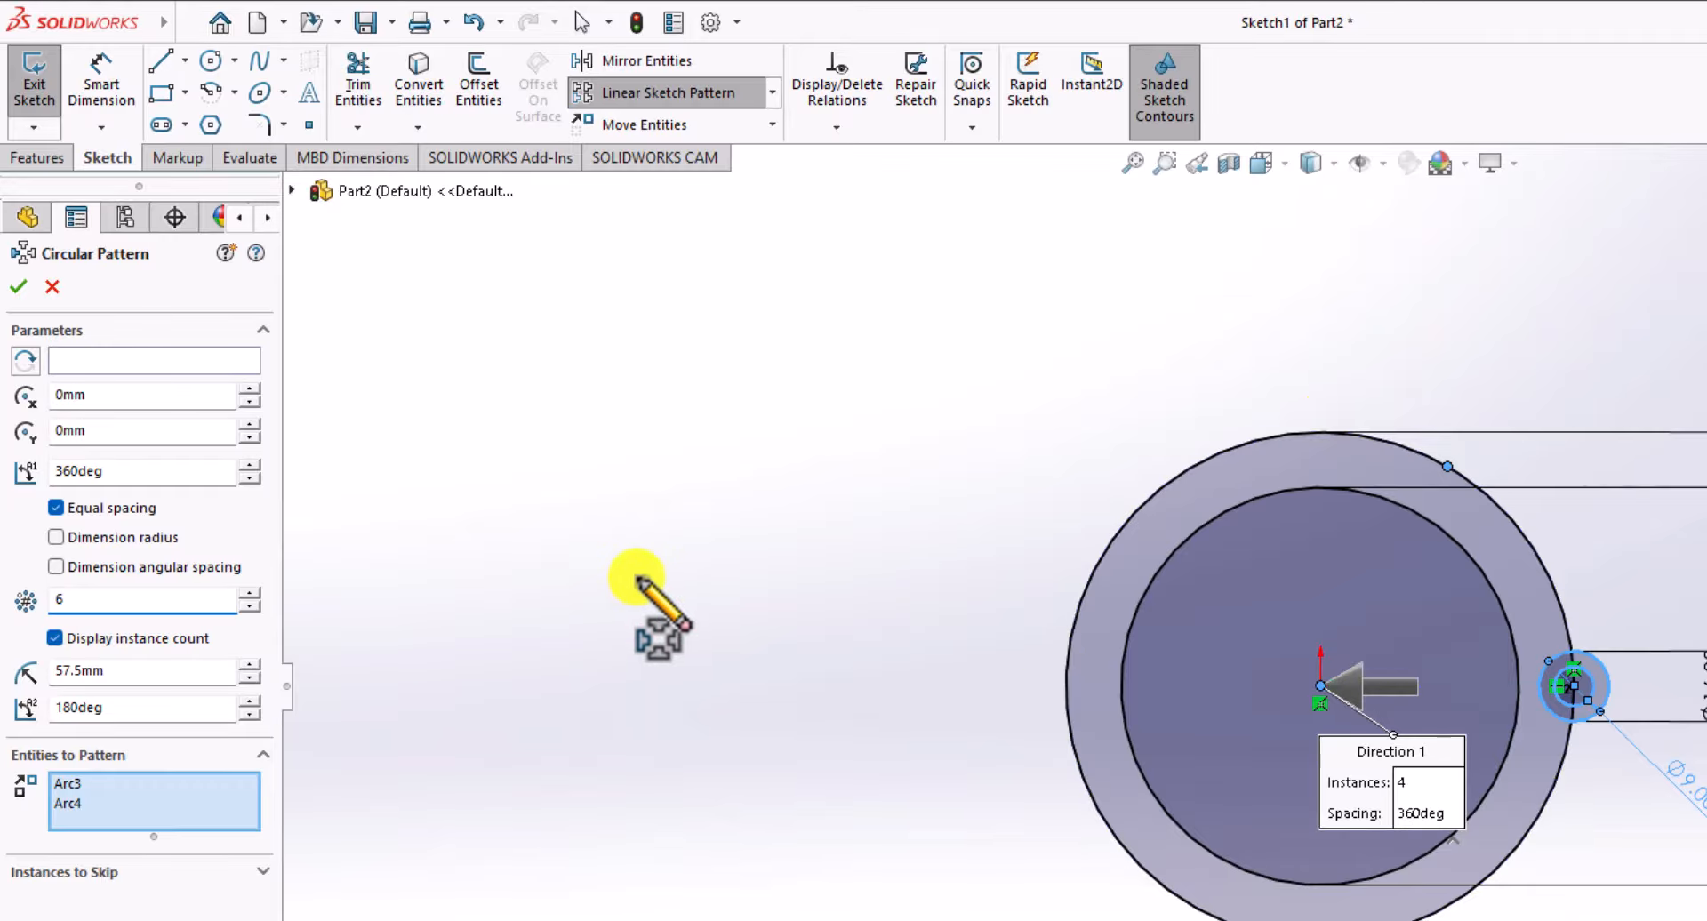
{"action": "left_click", "coordinate": [19, 286]}
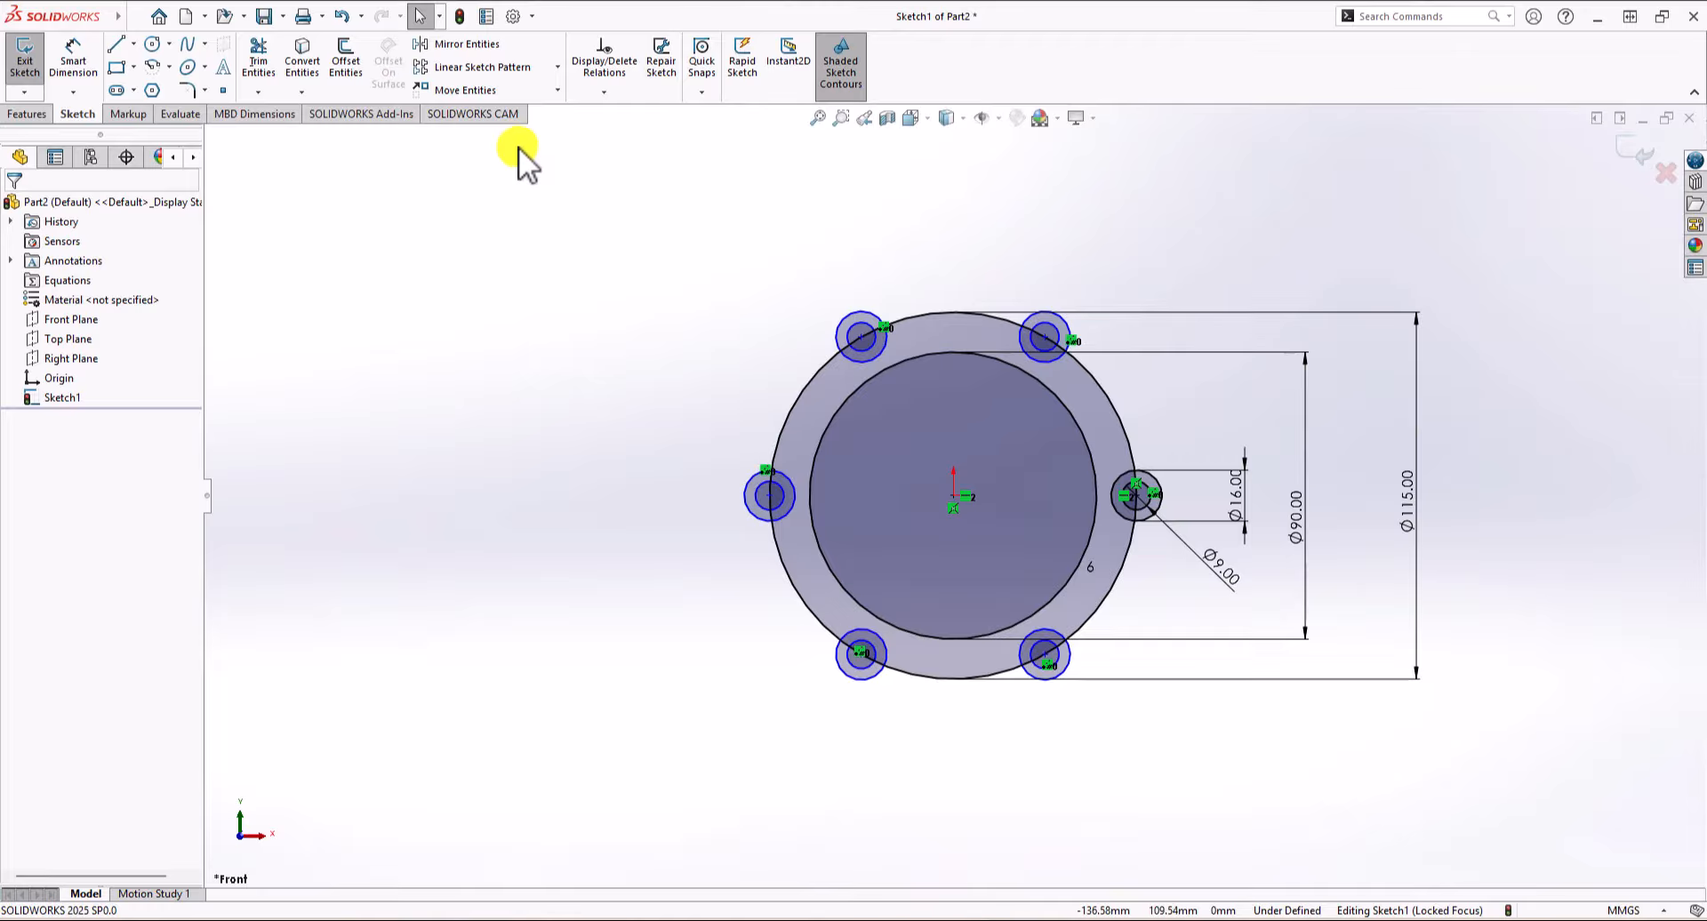
Make the centres of the upper-left and left patterned circles coincident with the 115 mm circle.
{"action": "left_click", "coordinate": [861, 338]}
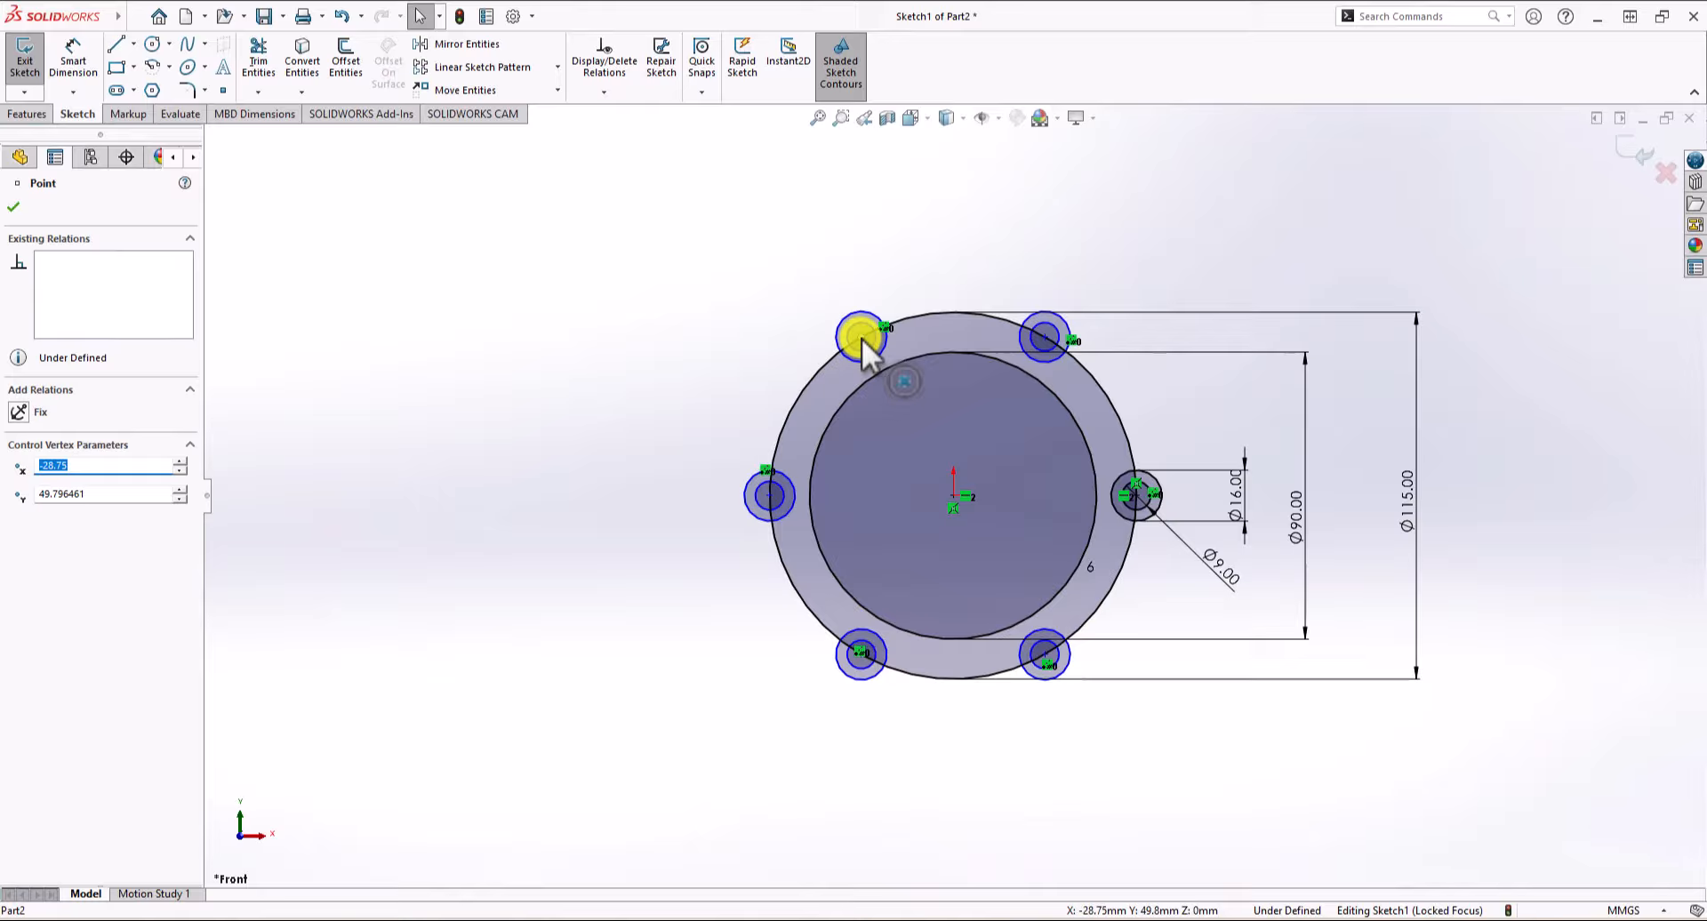
{"action": "left_click", "coordinate": [824, 371], "text": "ctrl"}
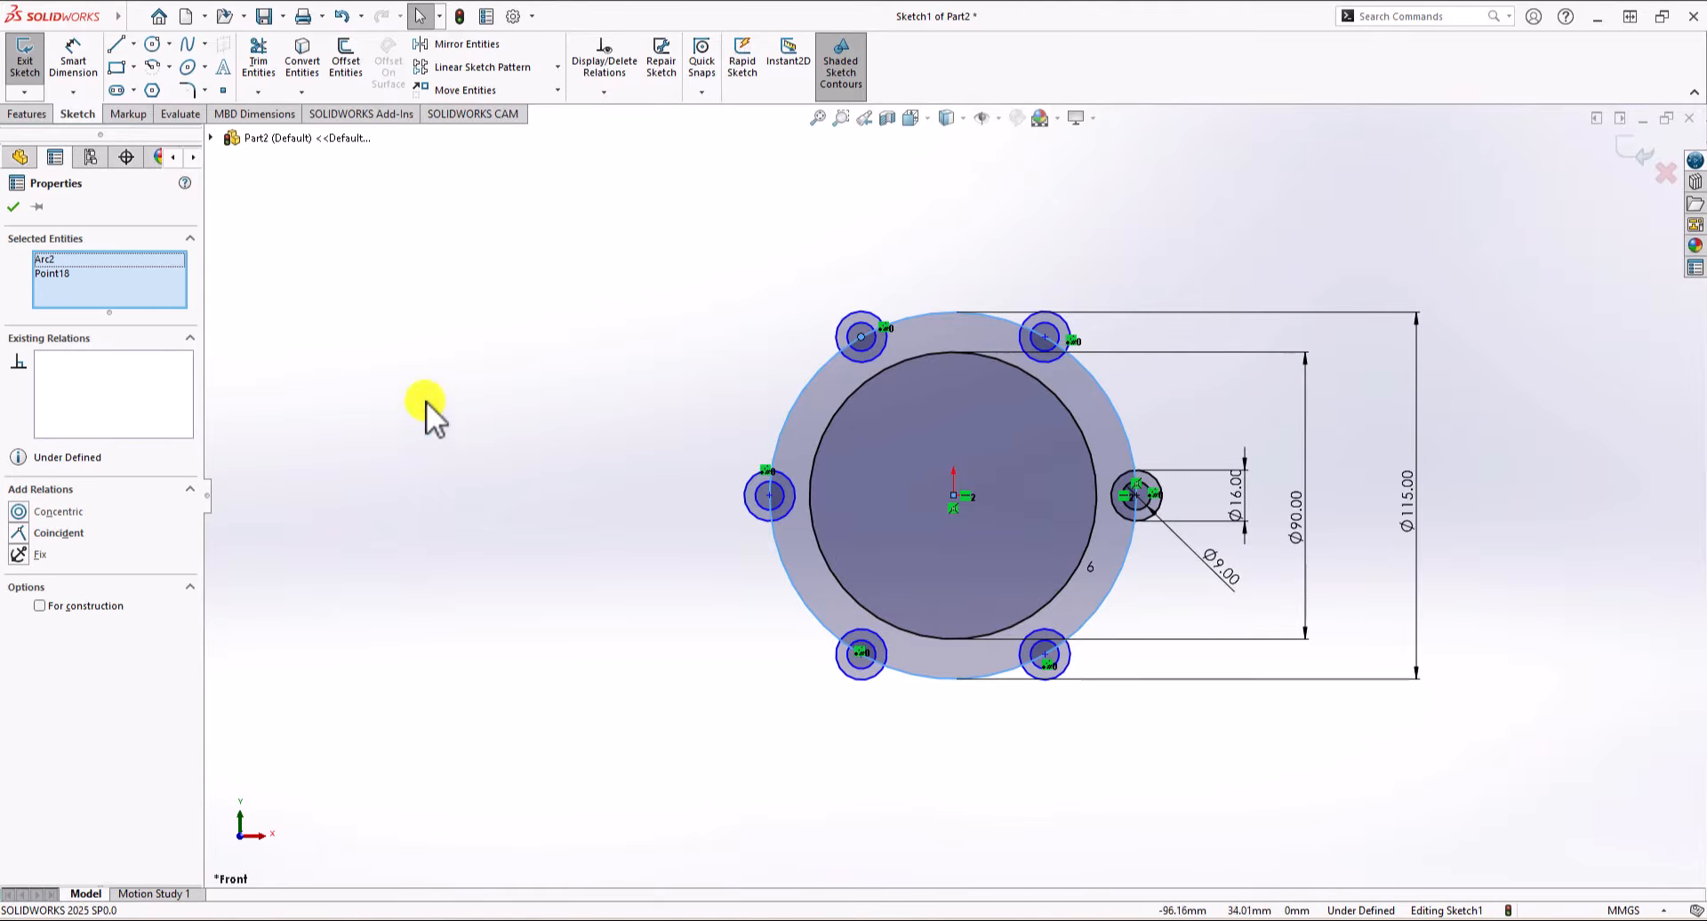
{"action": "left_click", "coordinate": [20, 533]}
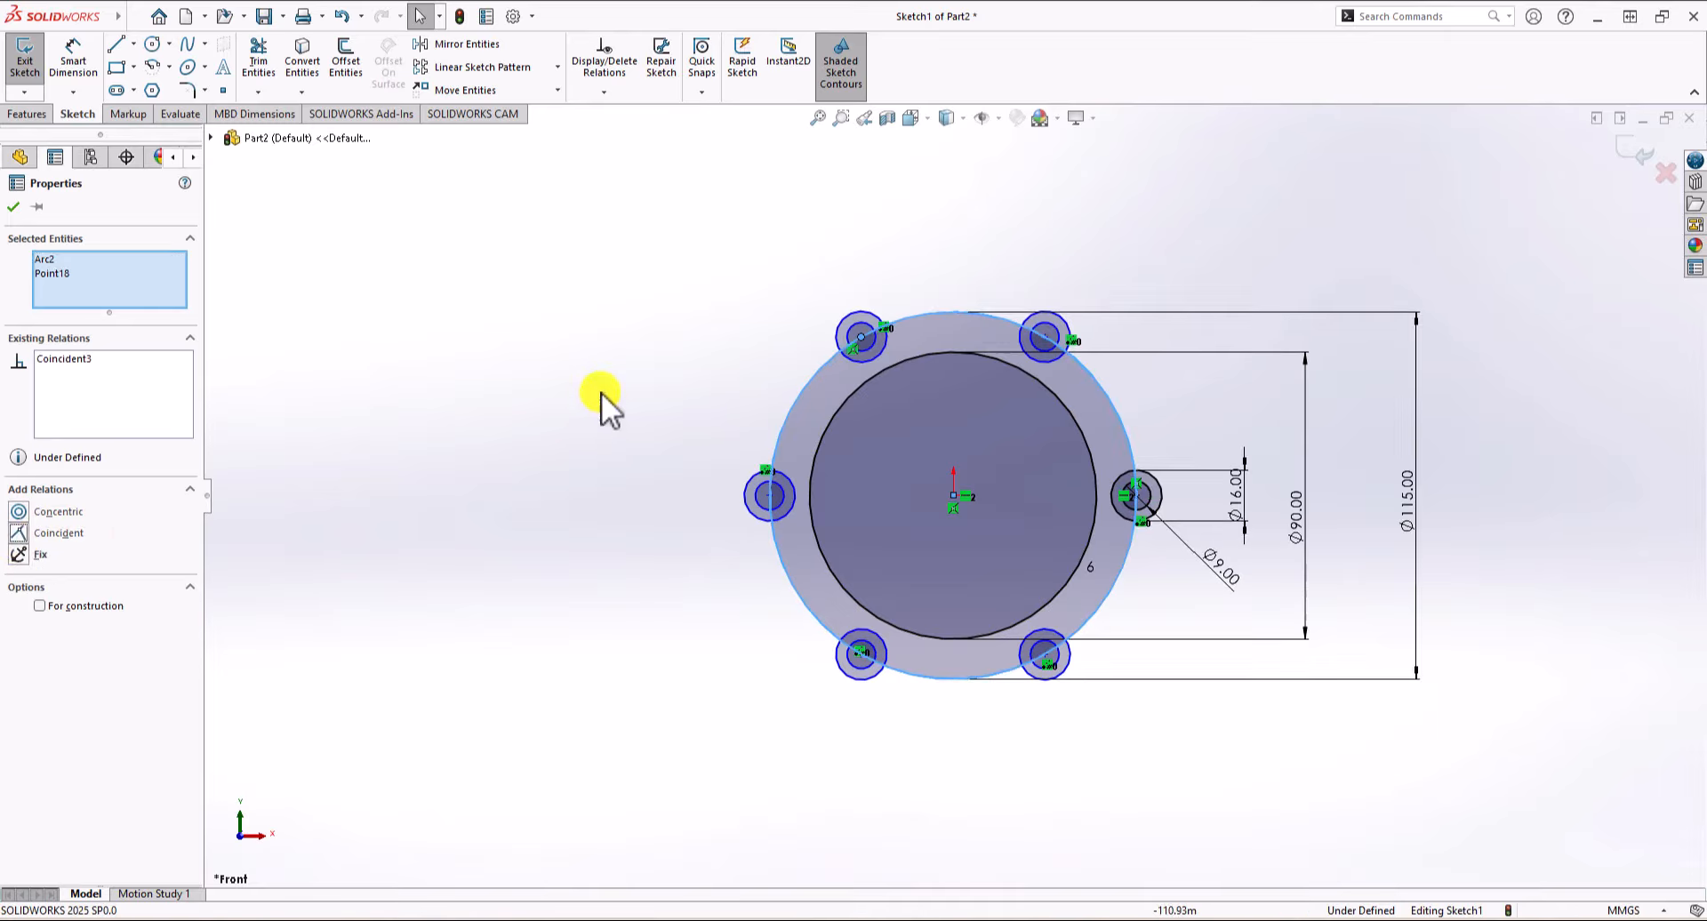
{"action": "left_click", "coordinate": [608, 349]}
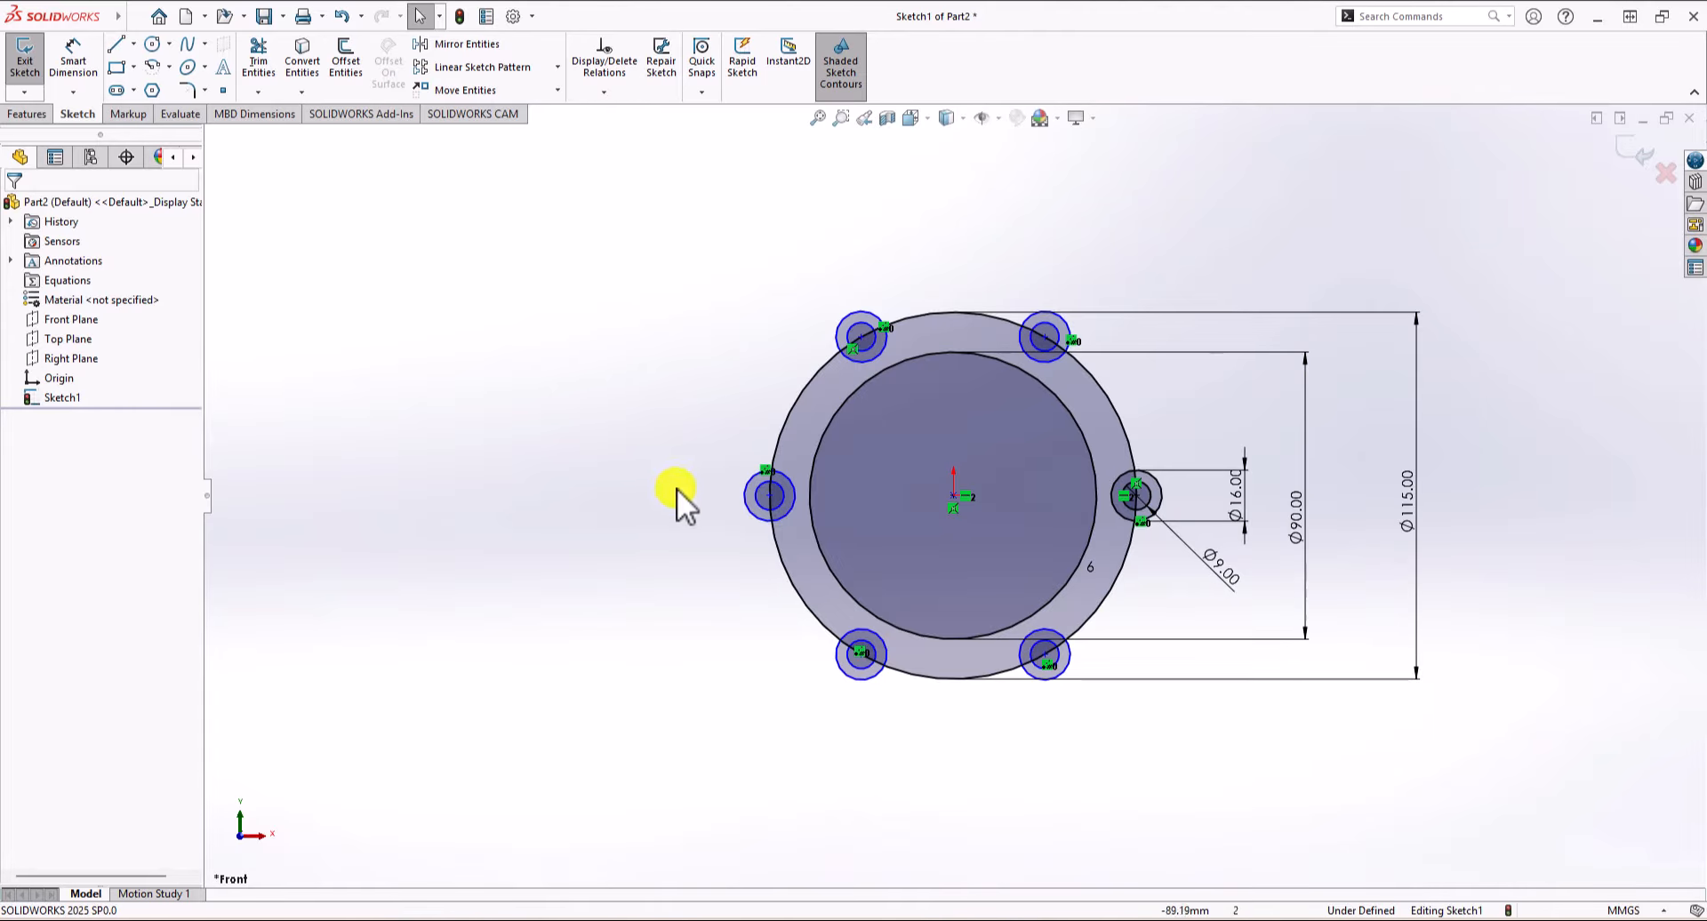
{"action": "left_click", "coordinate": [768, 498]}
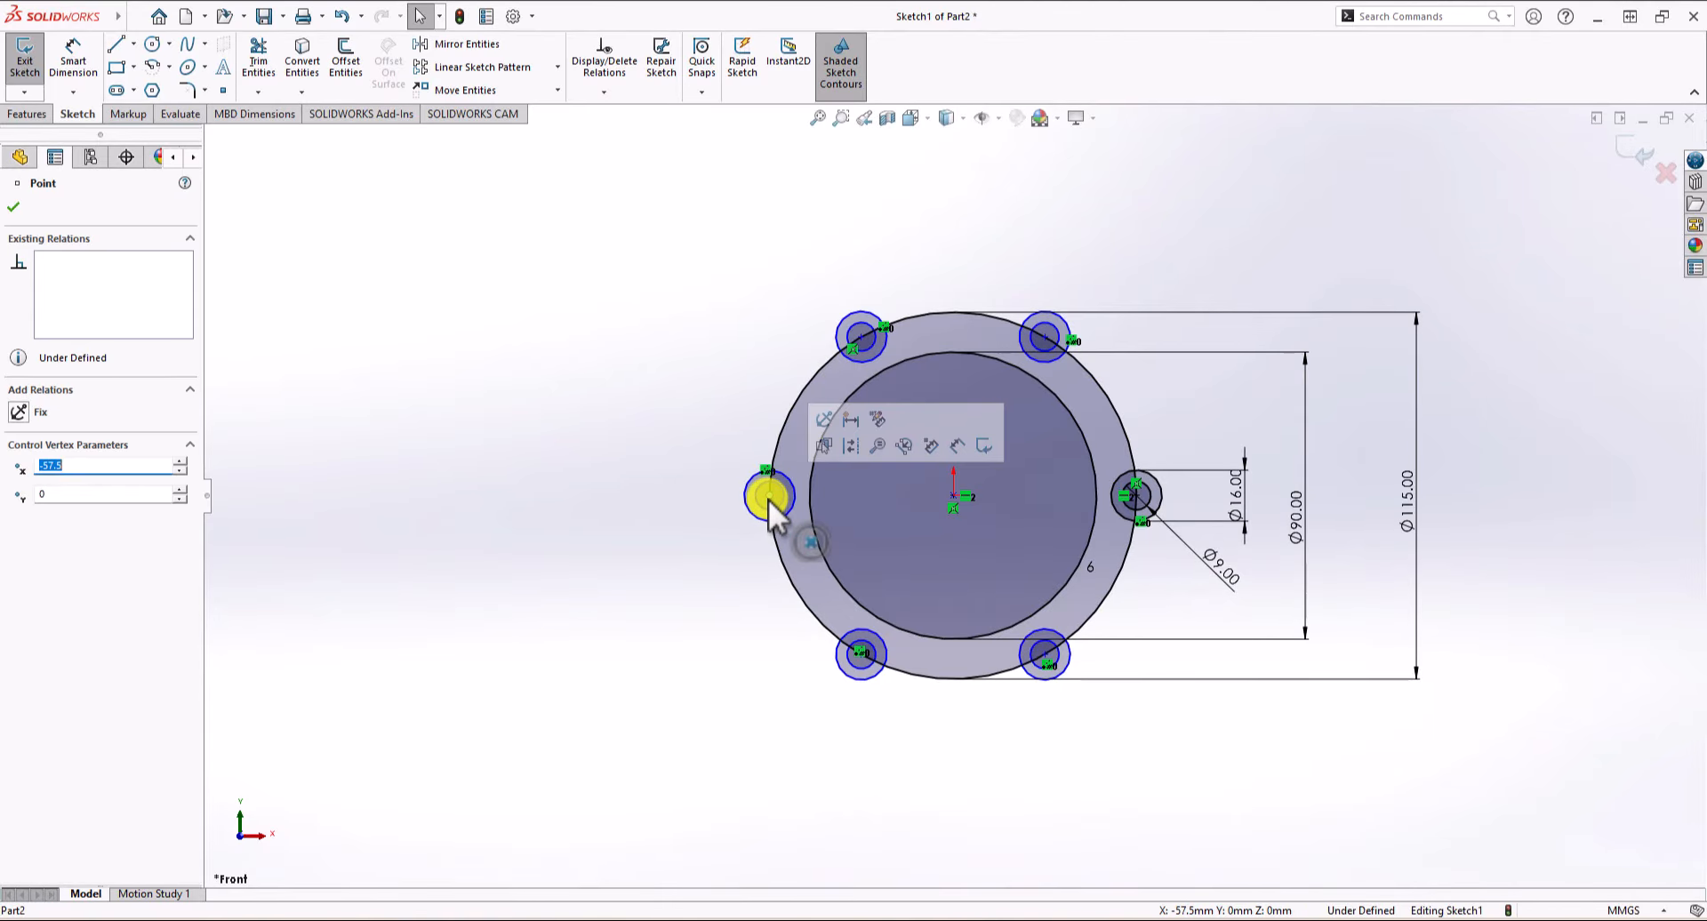
{"action": "left_click", "coordinate": [804, 397], "text": "ctrl"}
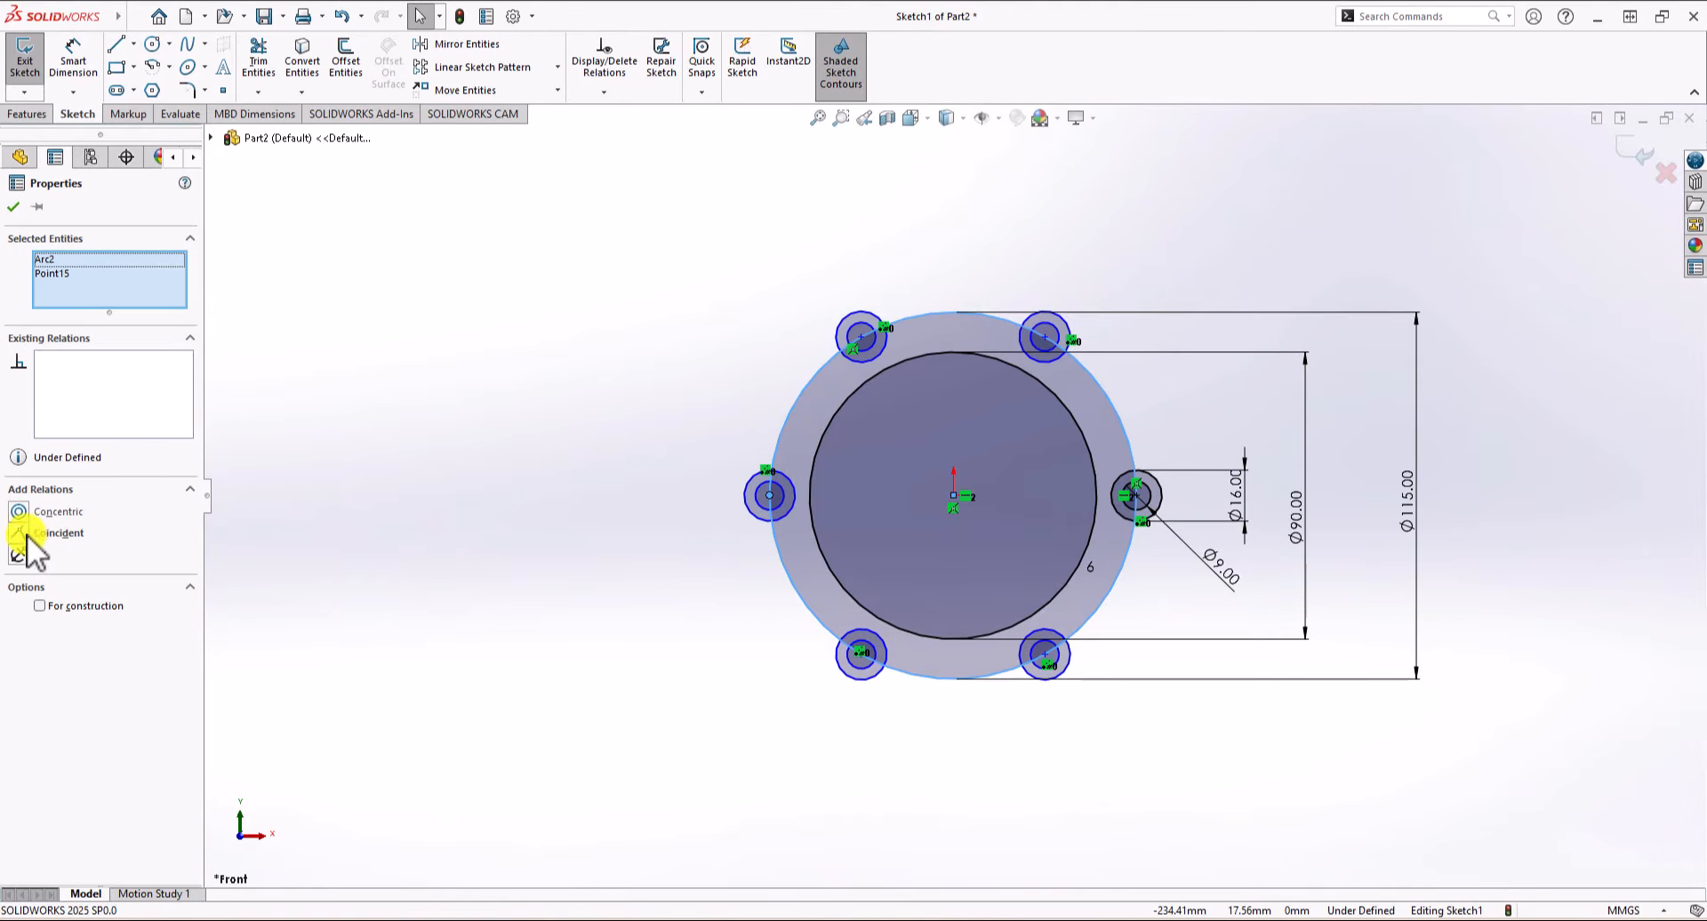
{"action": "left_click", "coordinate": [27, 536]}
{"action": "left_click", "coordinate": [437, 397]}
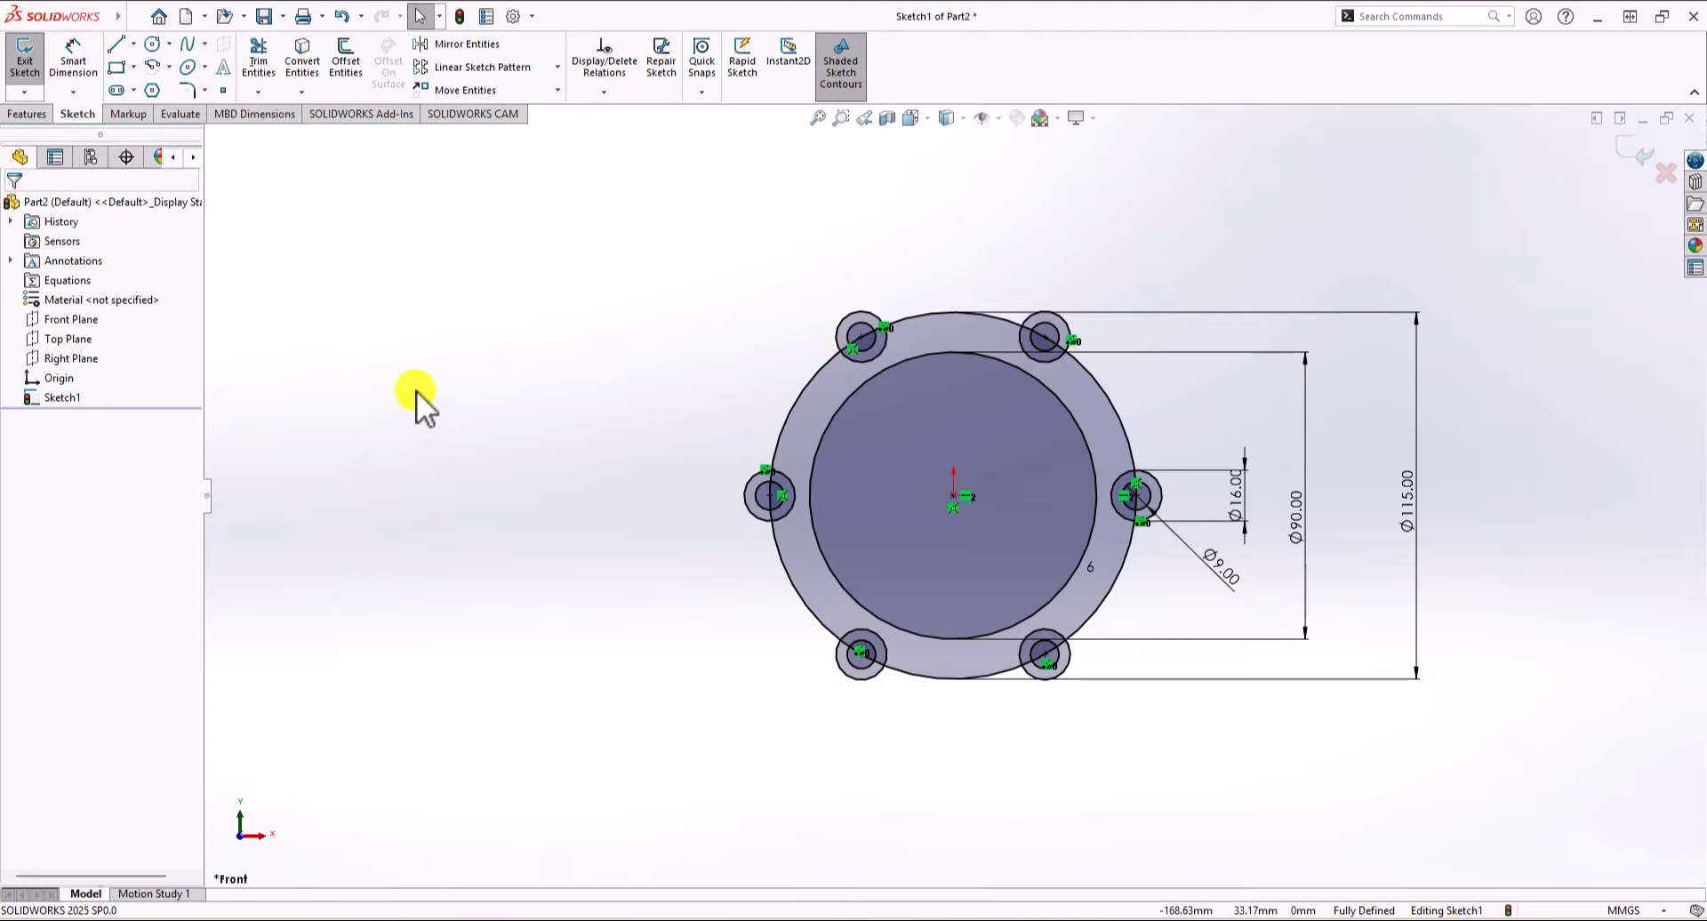
Start a blind Boss-Extrude with 10 mm depth and select the contours of the main ring and the upper-left and upper-right lugs, excluding the holes.
{"action": "left_click", "coordinate": [37, 119]}
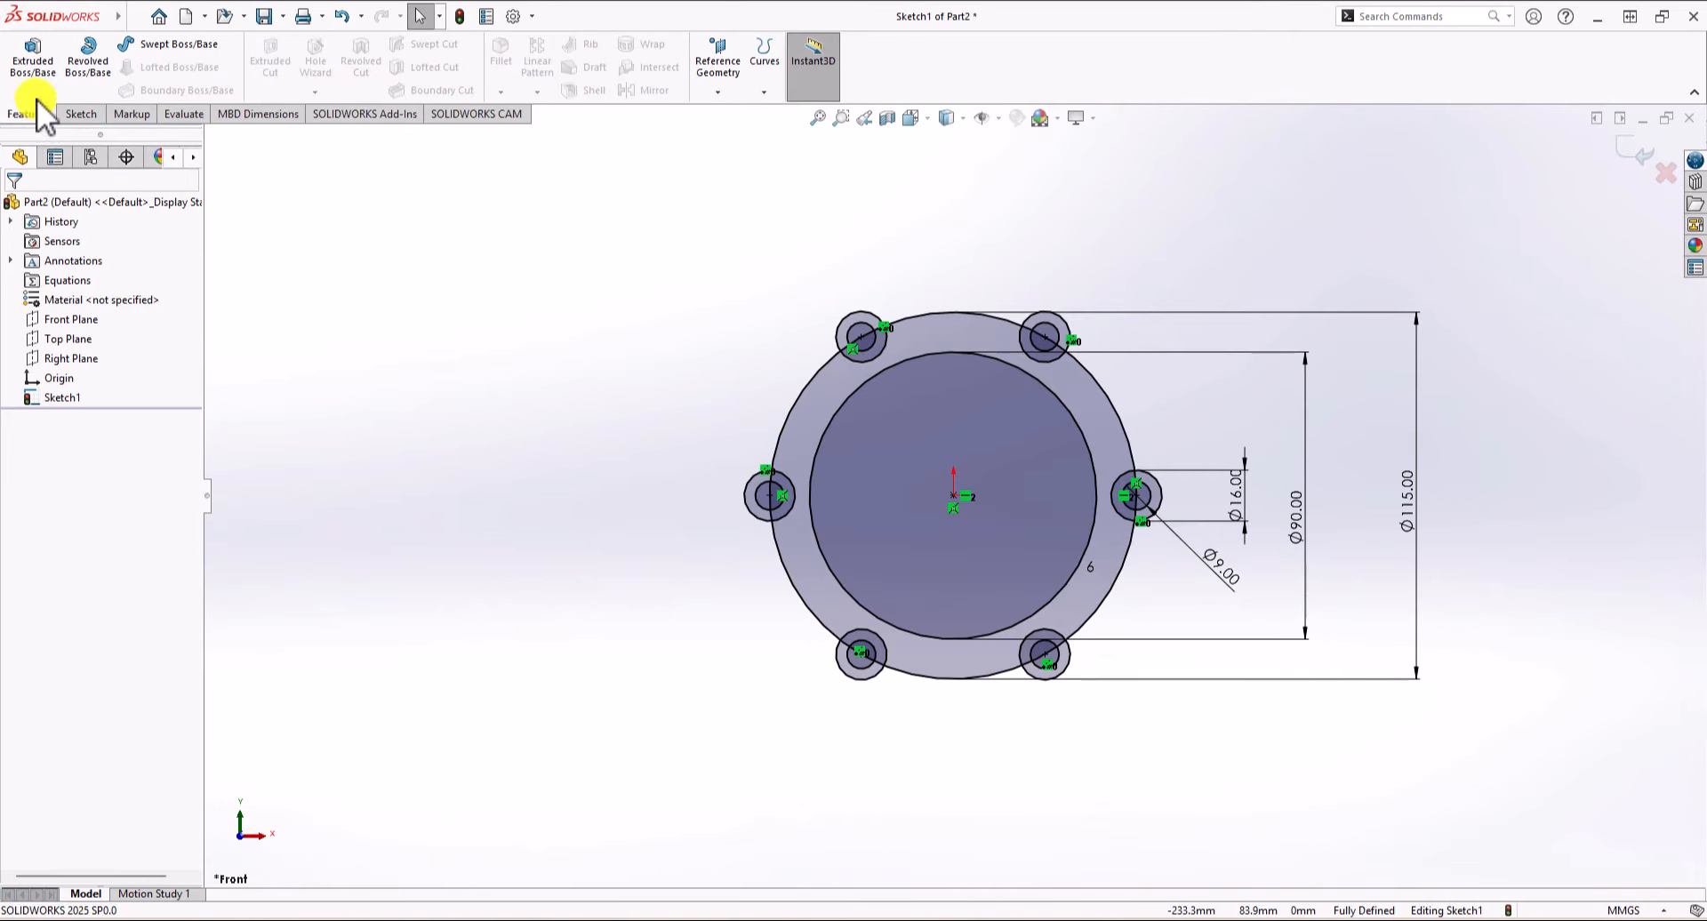
{"action": "left_click", "coordinate": [40, 66]}
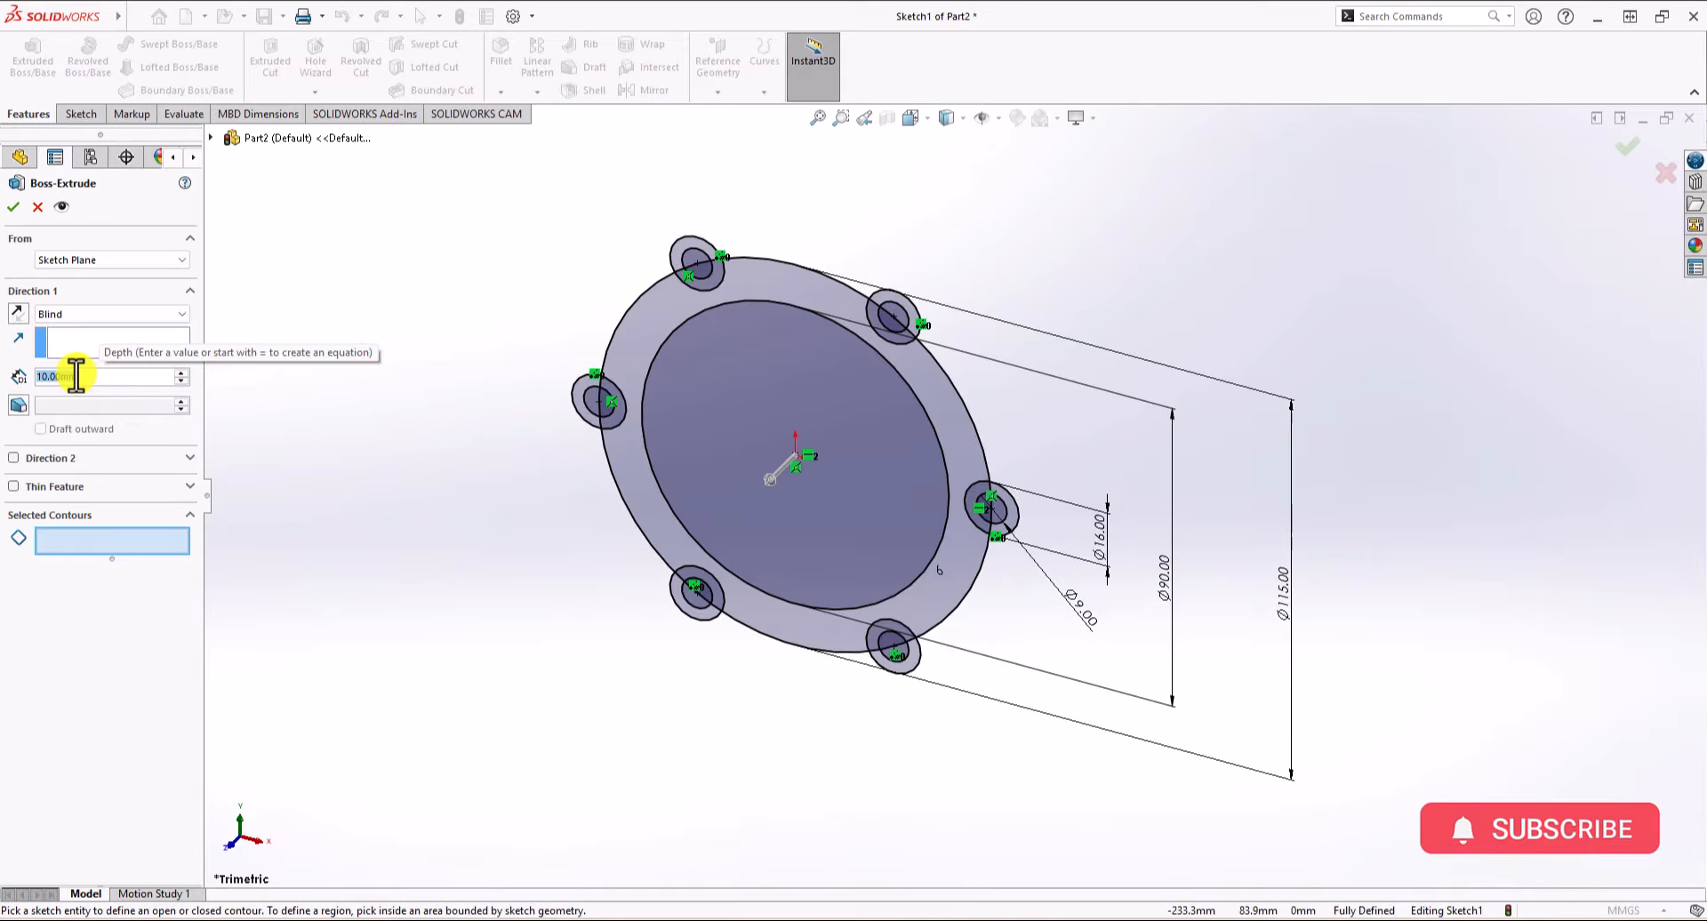
{"action": "left_click", "coordinate": [80, 546]}
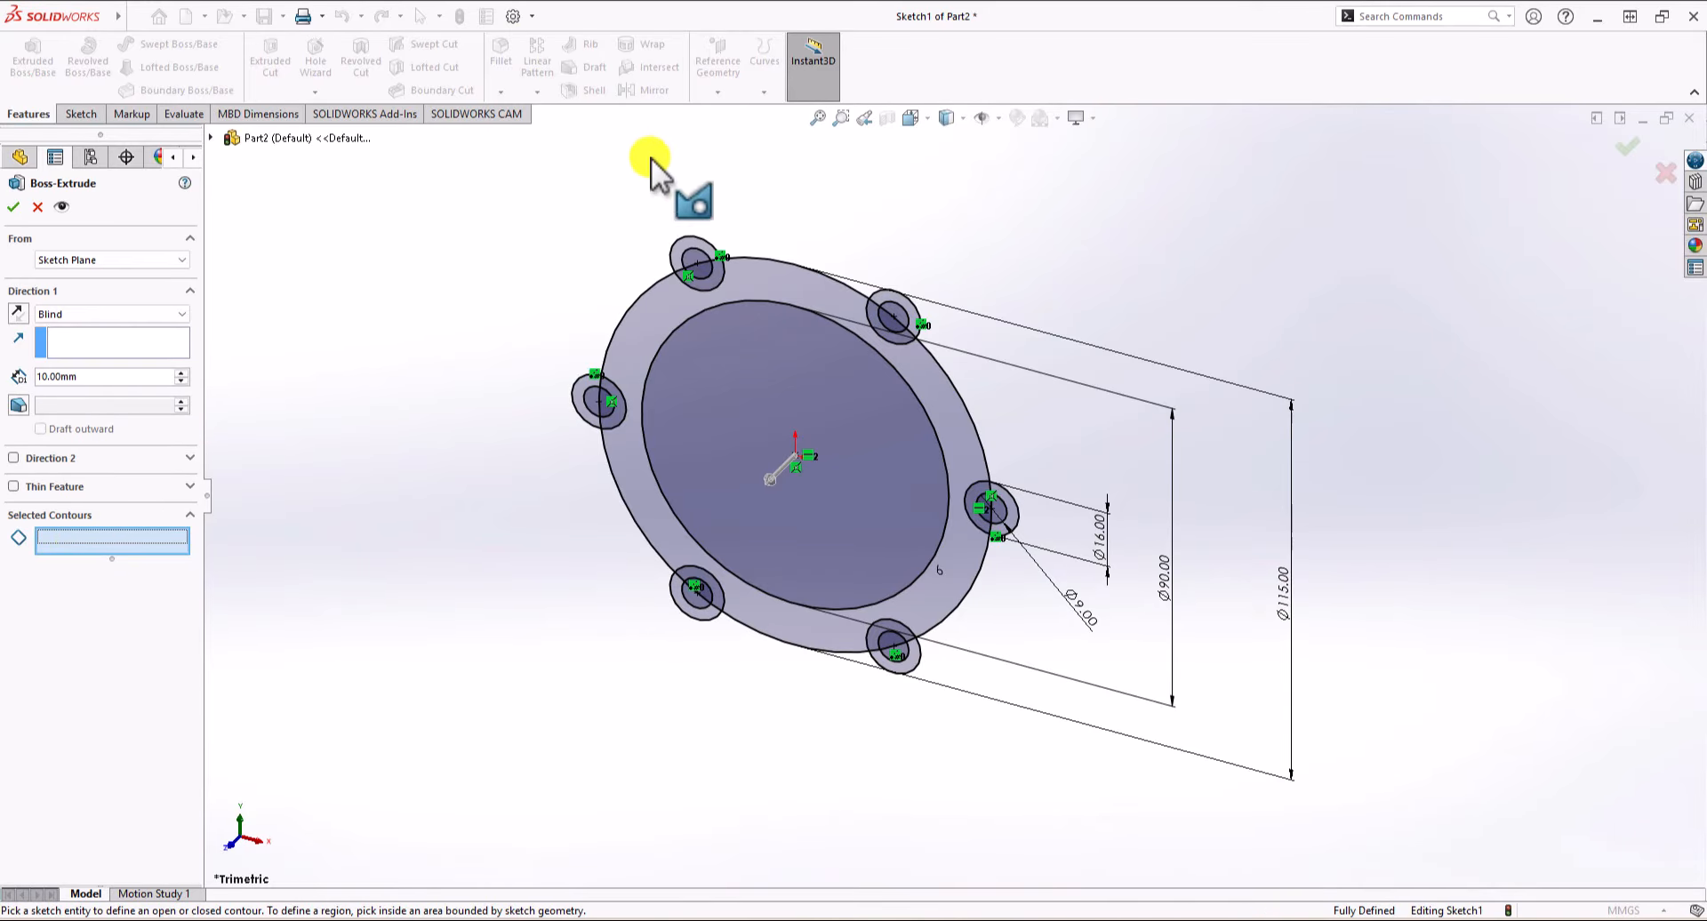
{"action": "scroll", "coordinate": [658, 178], "scroll_direction": "down", "scroll_amount": 3}
{"action": "left_click", "coordinate": [765, 286]}
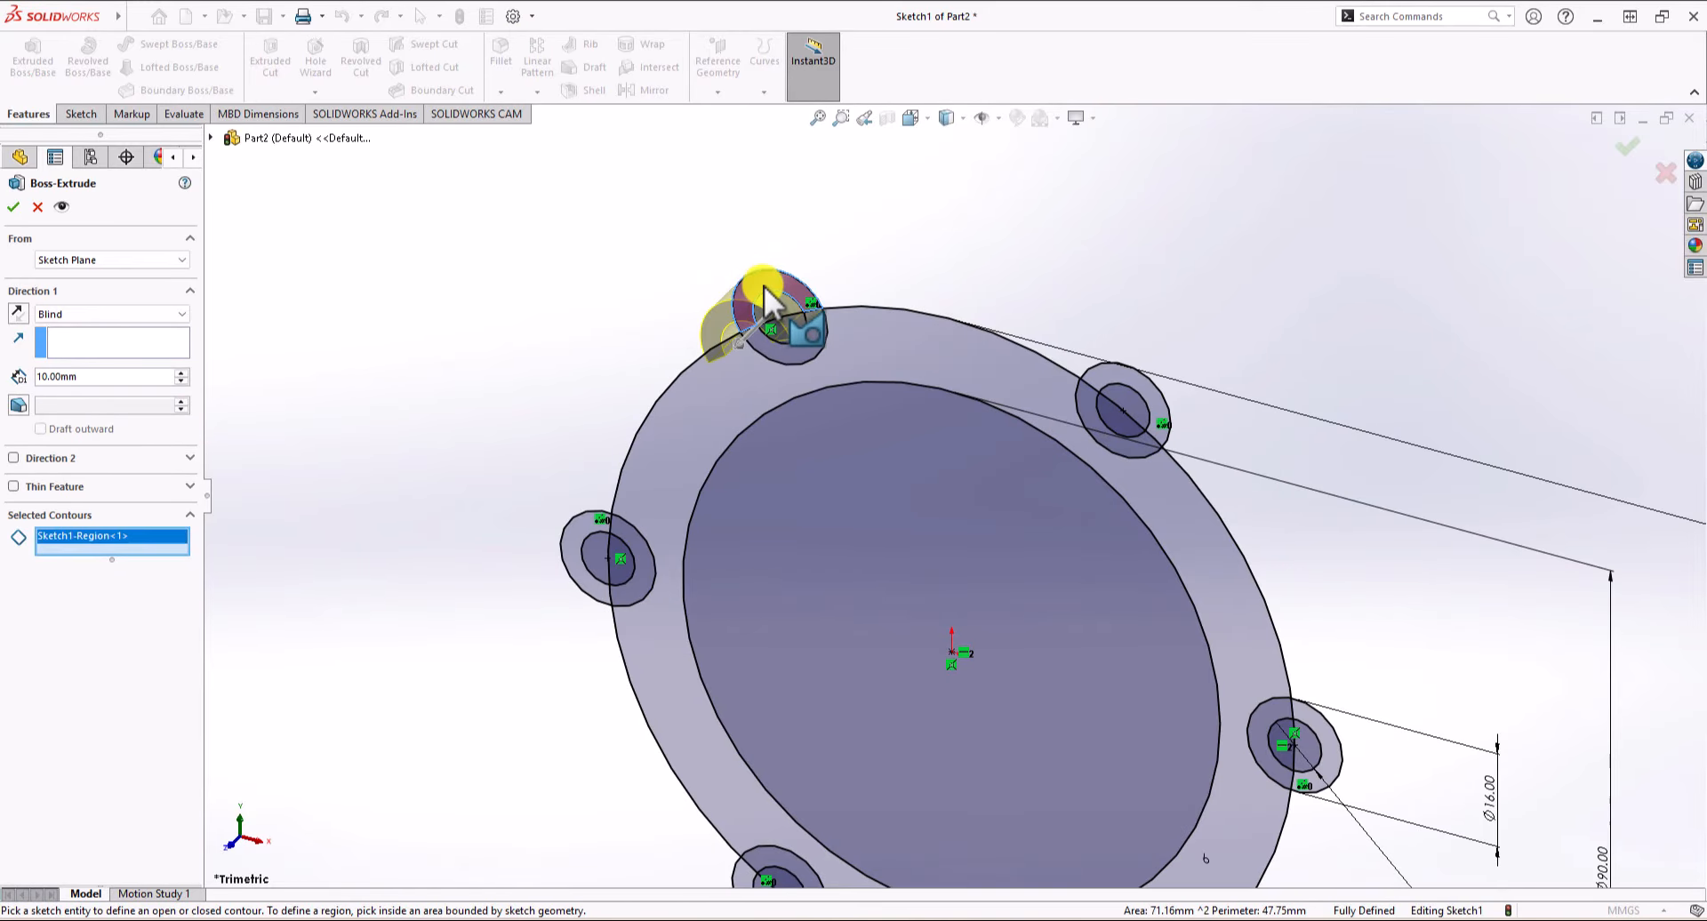
{"action": "left_click", "coordinate": [811, 344]}
{"action": "left_click", "coordinate": [893, 352]}
{"action": "left_click", "coordinate": [1143, 386]}
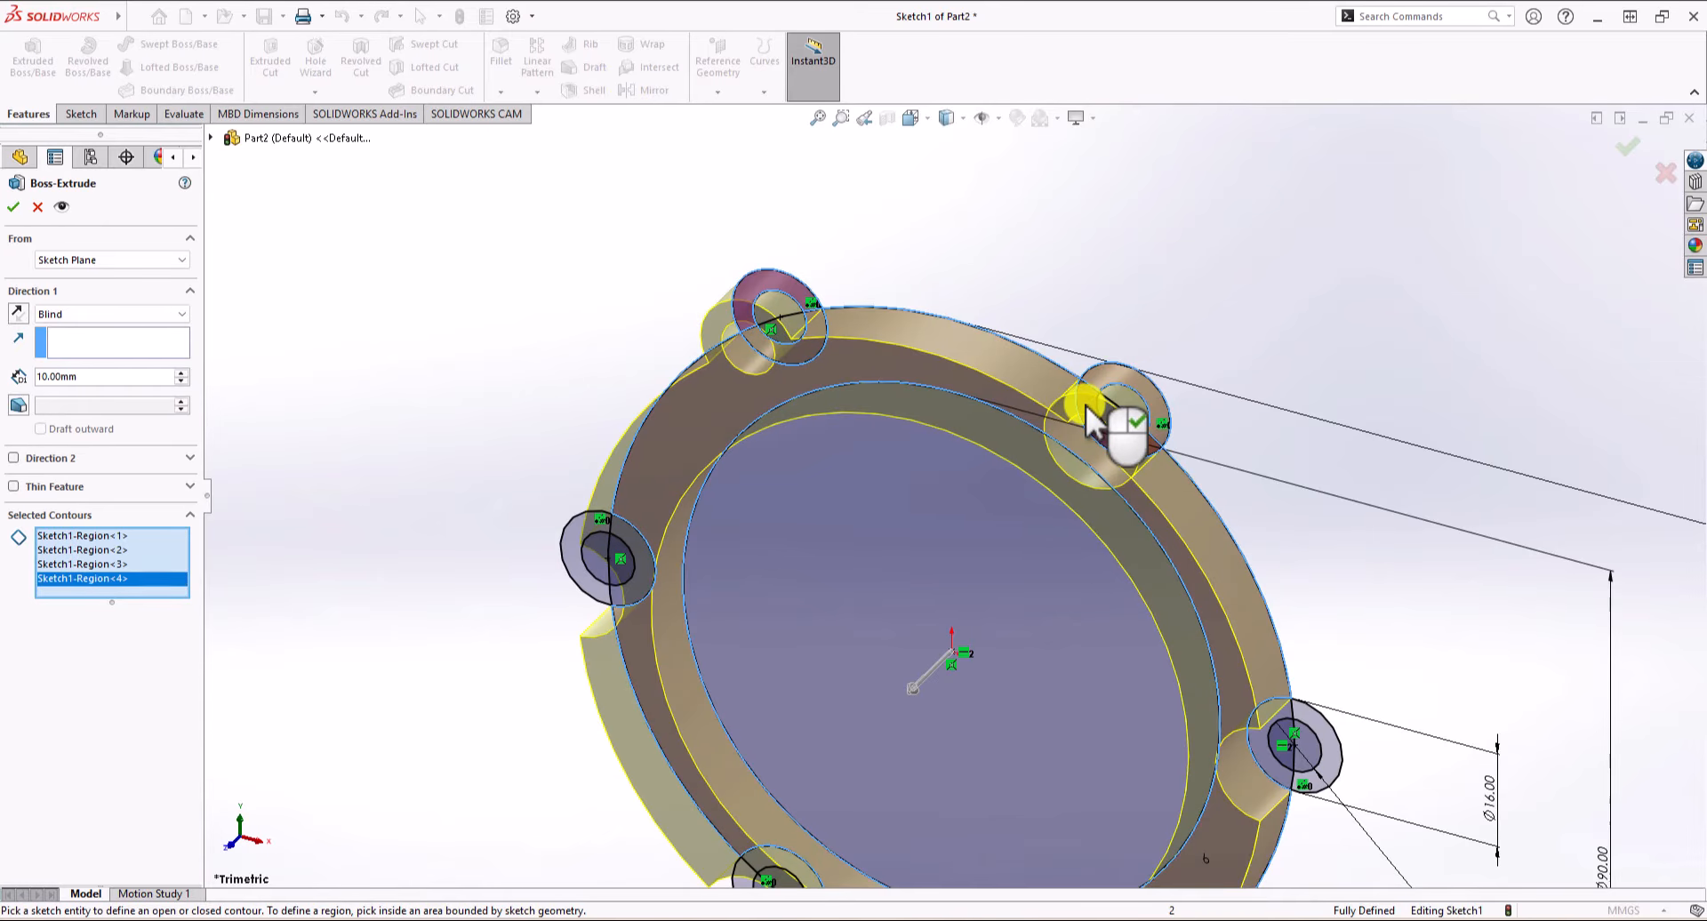
{"action": "left_click", "coordinate": [1122, 417]}
Add the contours of the right and lower-right lugs to the extrusion, excluding their holes.
{"action": "scroll", "coordinate": [1147, 481], "scroll_direction": "up", "scroll_amount": 3}
{"action": "scroll", "coordinate": [1131, 605], "scroll_direction": "down", "scroll_amount": 5}
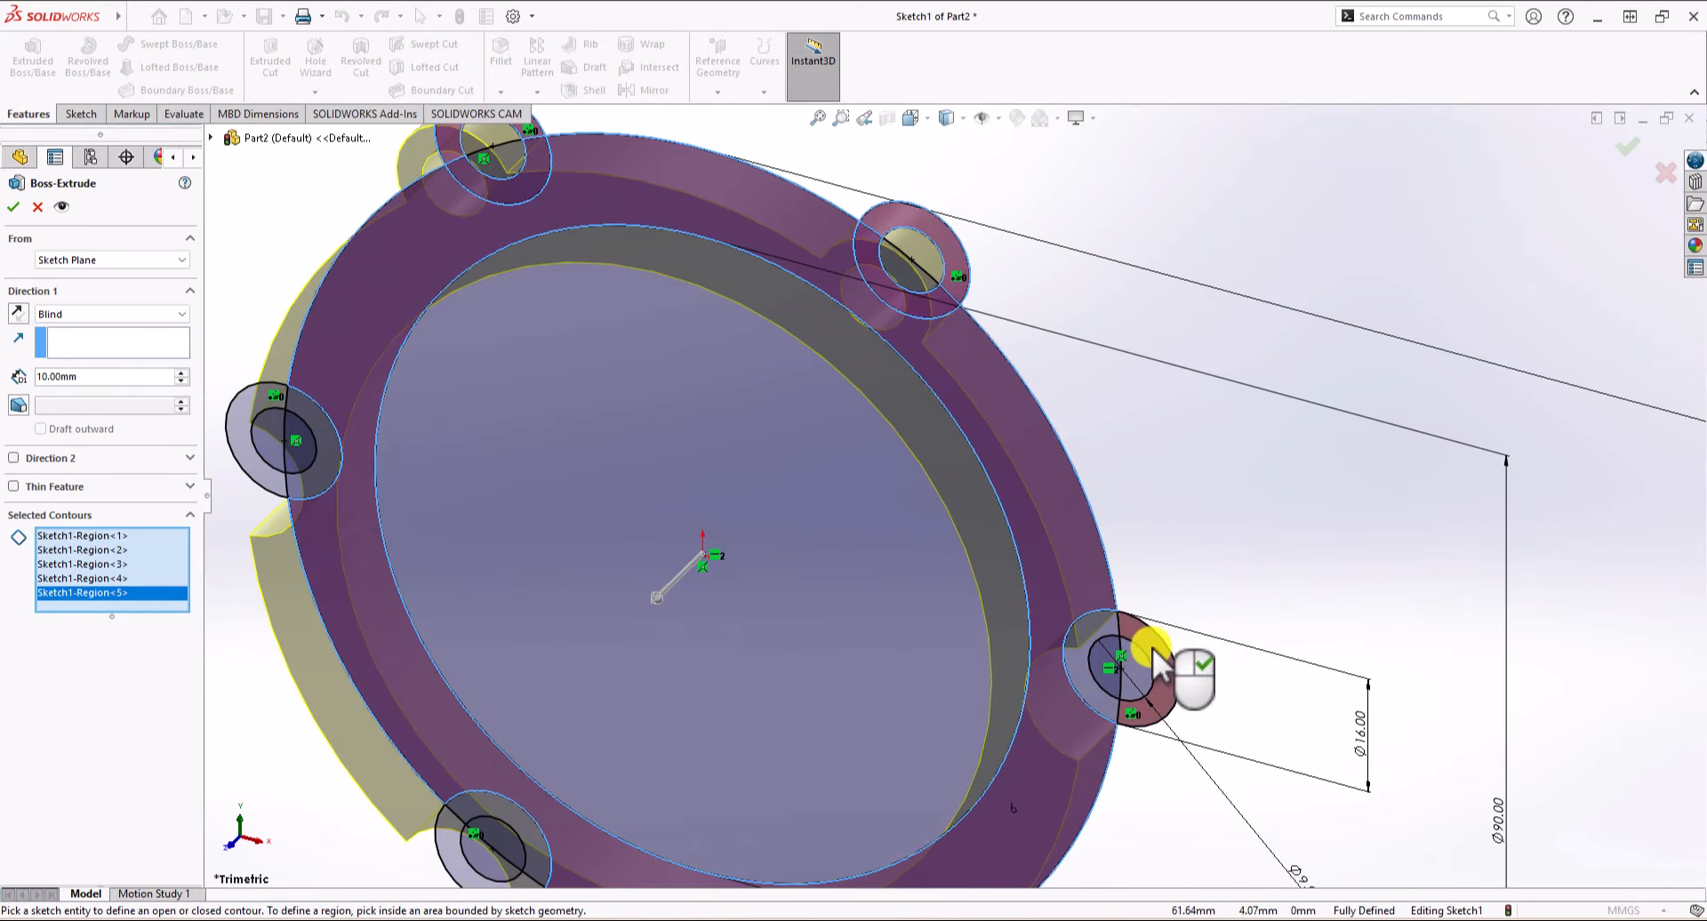
{"action": "left_click", "coordinate": [1086, 692]}
{"action": "left_click", "coordinate": [1080, 697]}
{"action": "scroll", "coordinate": [978, 711], "scroll_direction": "up", "scroll_amount": 3}
{"action": "scroll", "coordinate": [964, 716], "scroll_direction": "down", "scroll_amount": 3}
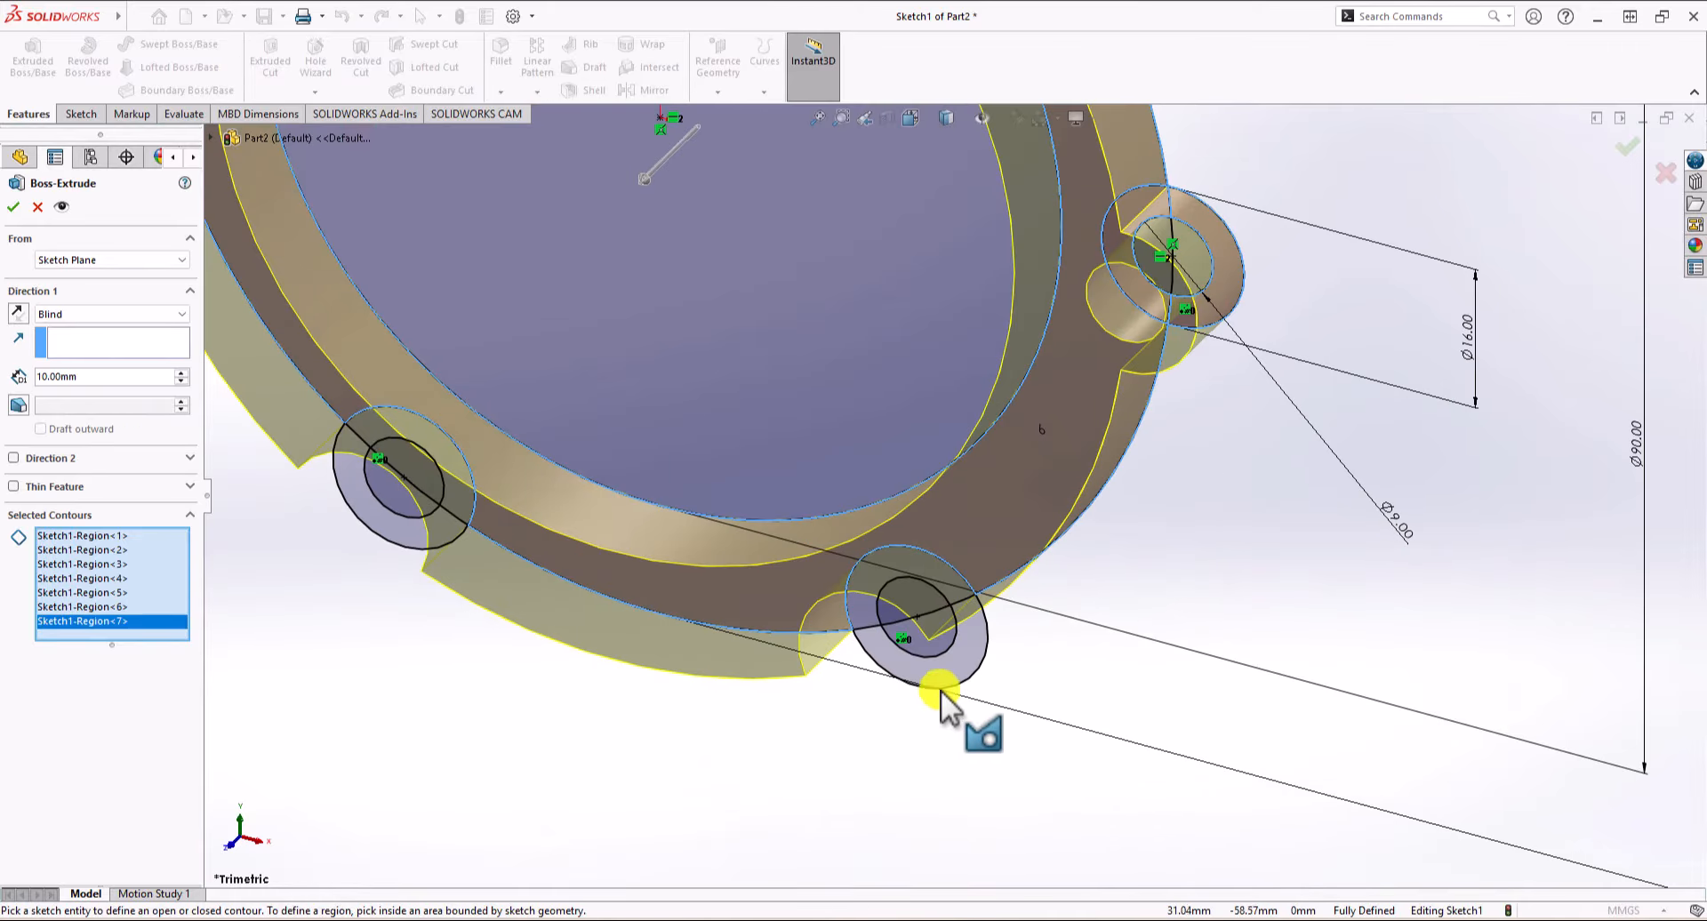
{"action": "left_click", "coordinate": [935, 658]}
{"action": "left_click", "coordinate": [897, 624]}
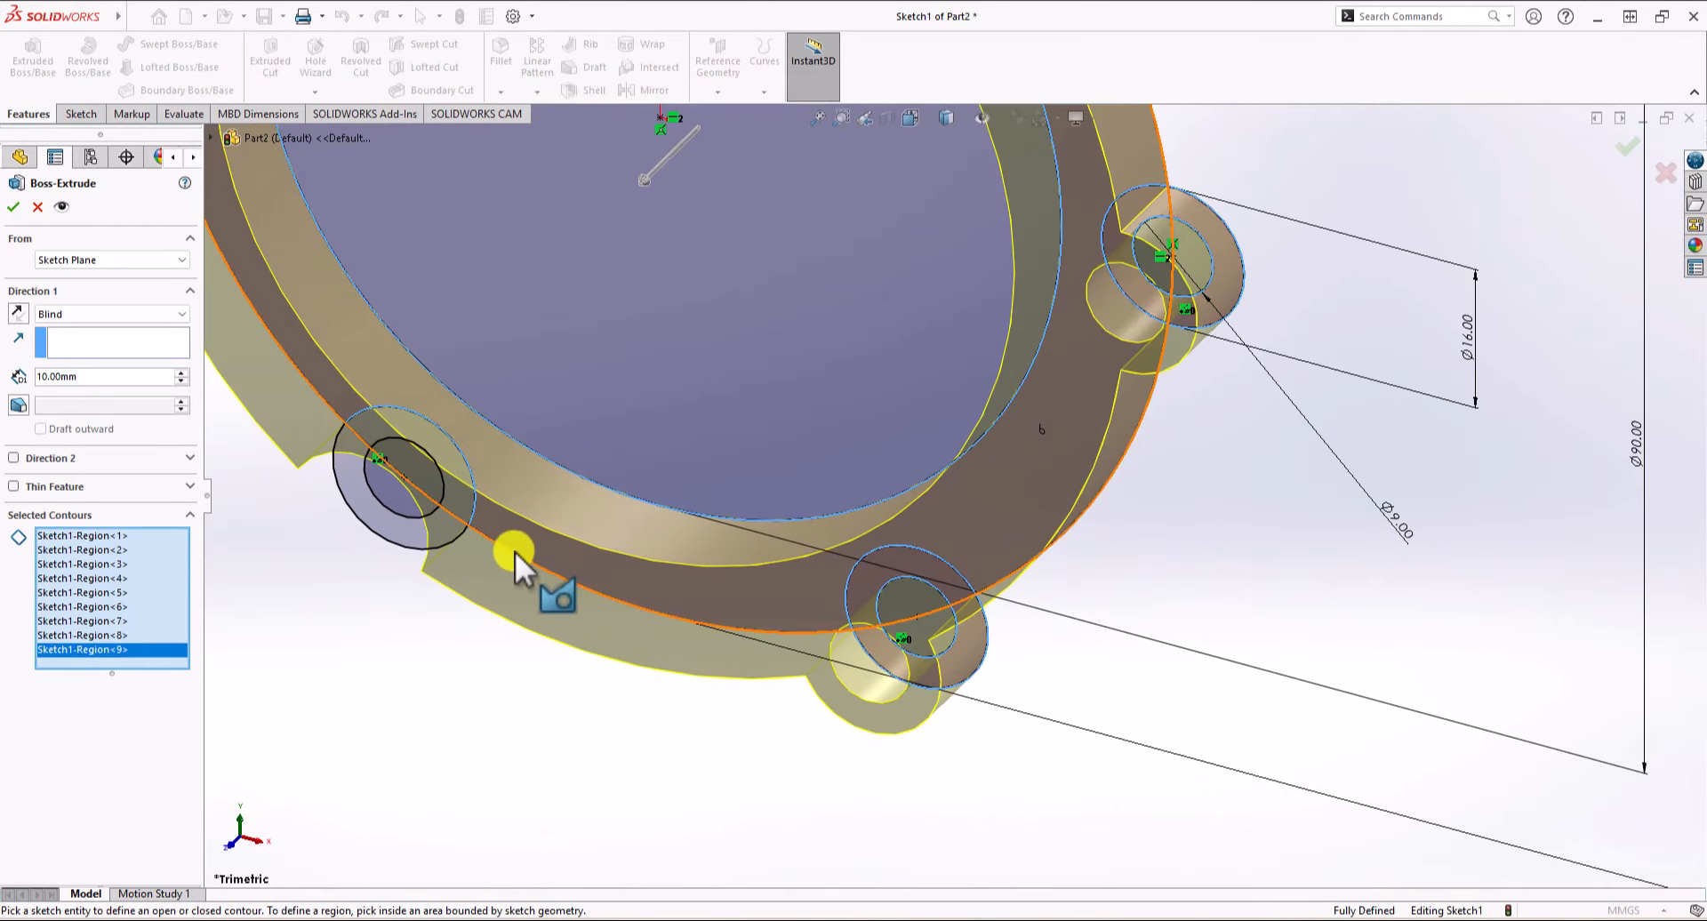
Add the lower-left and left lug contours without their holes and finish the 10 mm blind Boss-Extrude.
{"action": "left_click", "coordinate": [395, 530]}
{"action": "middle_click_drag", "start_coordinate": [397, 532], "coordinate": [424, 479]}
{"action": "left_click", "coordinate": [336, 555]}
{"action": "scroll", "coordinate": [373, 560], "scroll_direction": "up", "scroll_amount": 3}
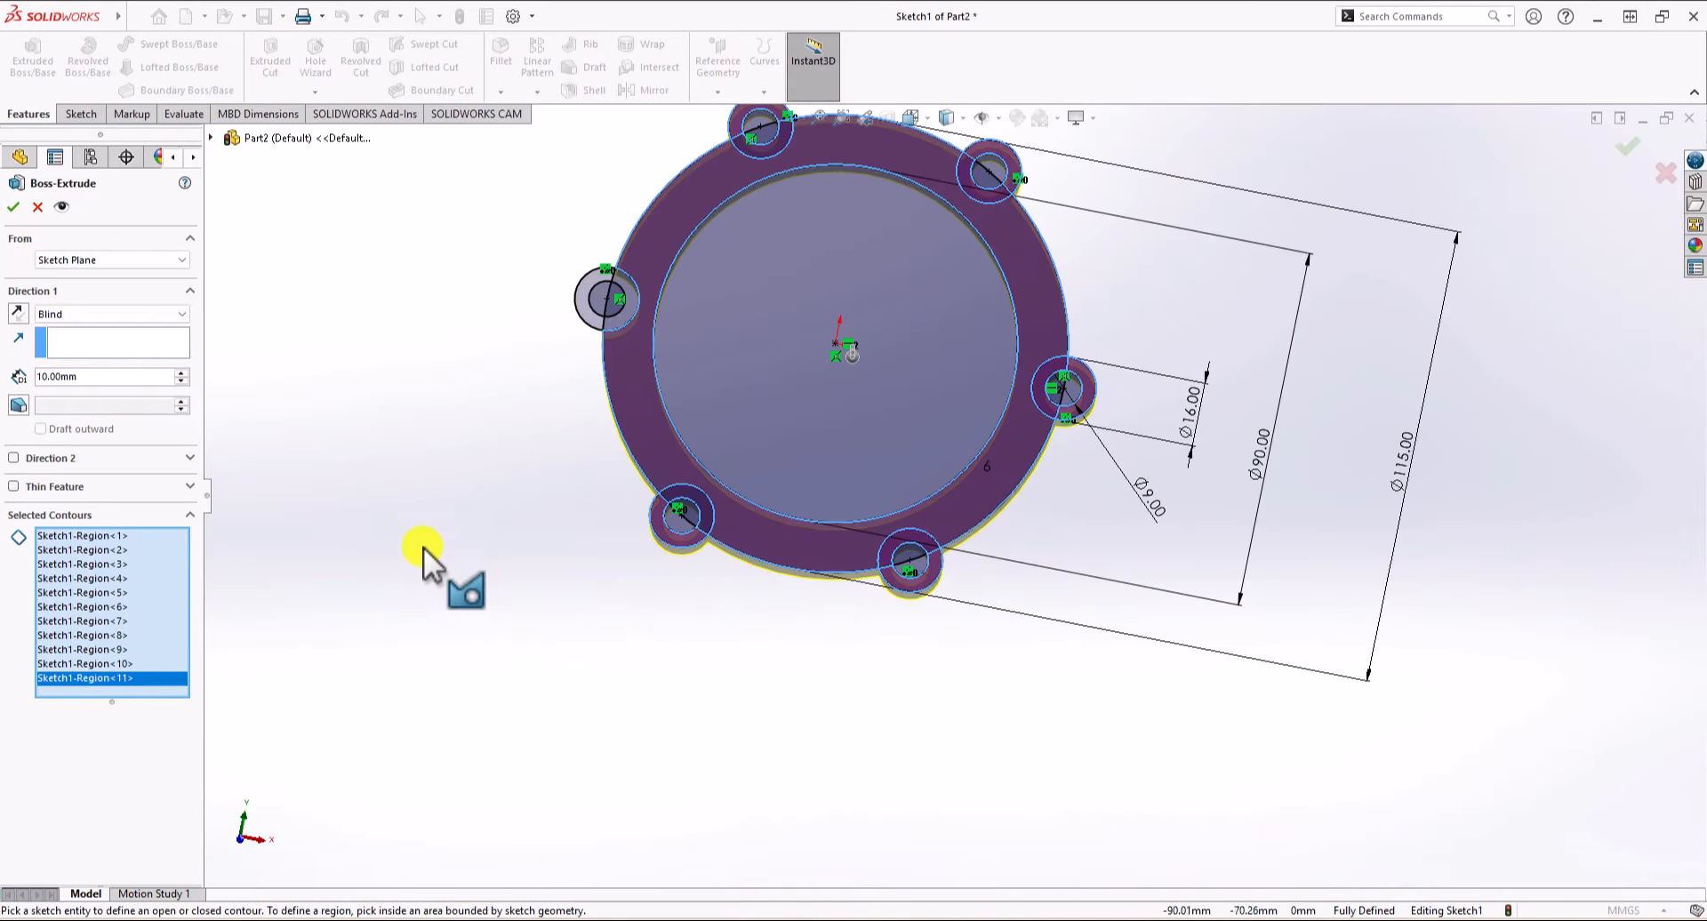
{"action": "scroll", "coordinate": [610, 312], "scroll_direction": "down", "scroll_amount": 5}
{"action": "left_click", "coordinate": [715, 352]}
{"action": "left_click", "coordinate": [651, 314]}
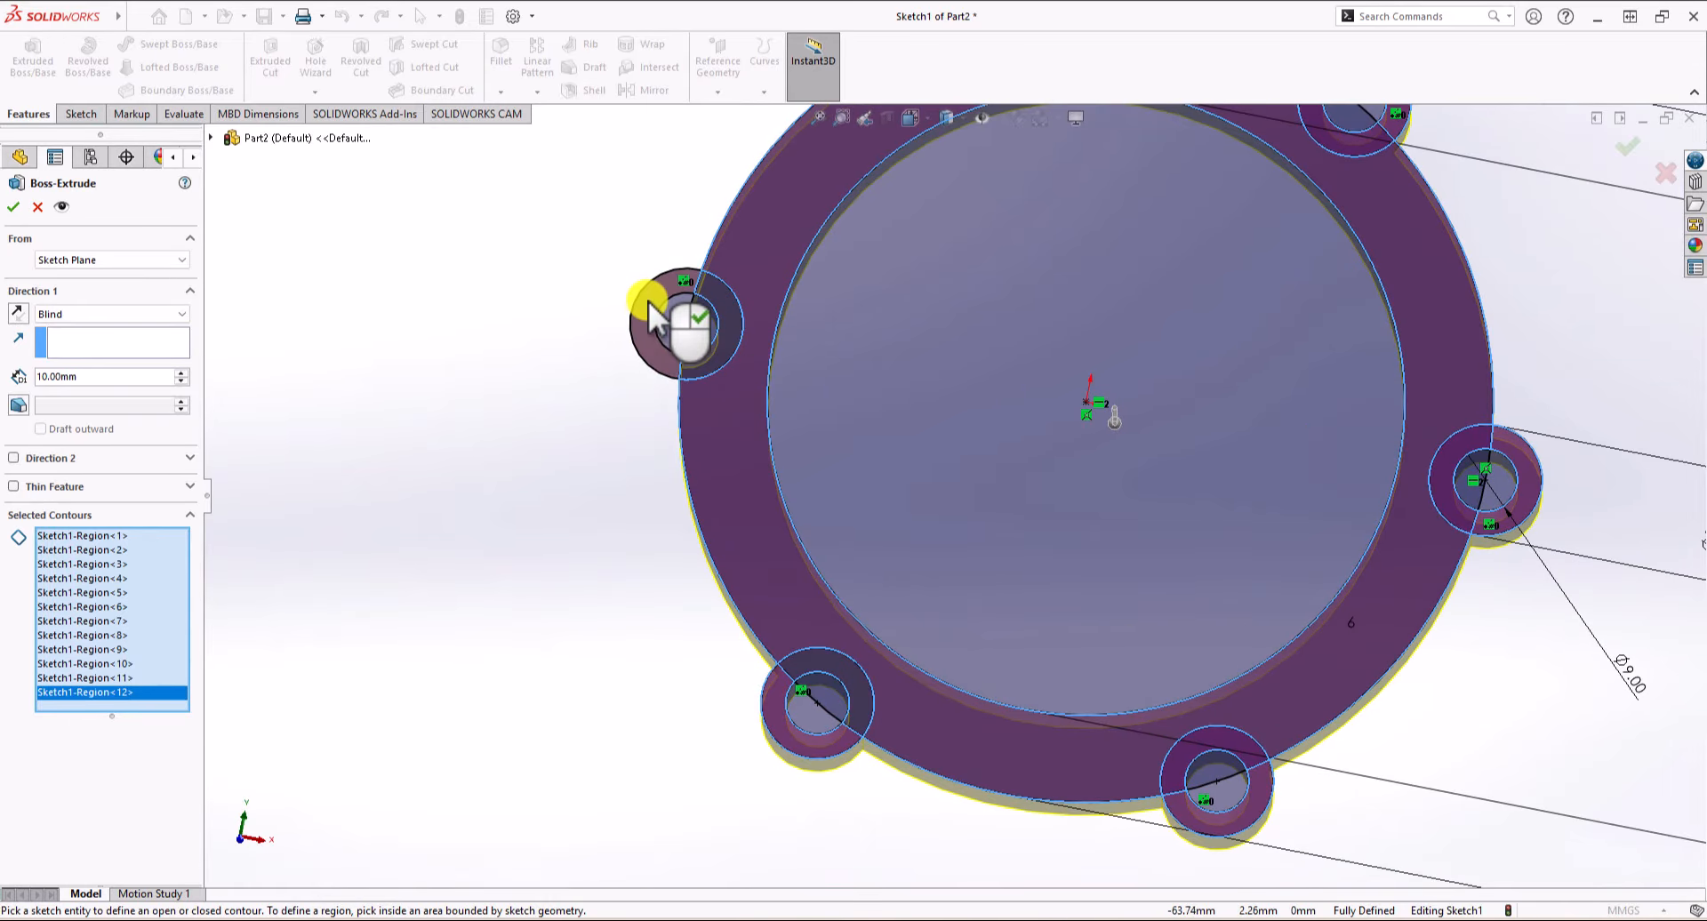
{"action": "mouse_move", "coordinate": [781, 392]}
{"action": "middle_mouse_down"}
{"action": "mouse_move", "coordinate": [717, 419]}
{"action": "mouse_move", "coordinate": [720, 440]}
{"action": "middle_mouse_up"}
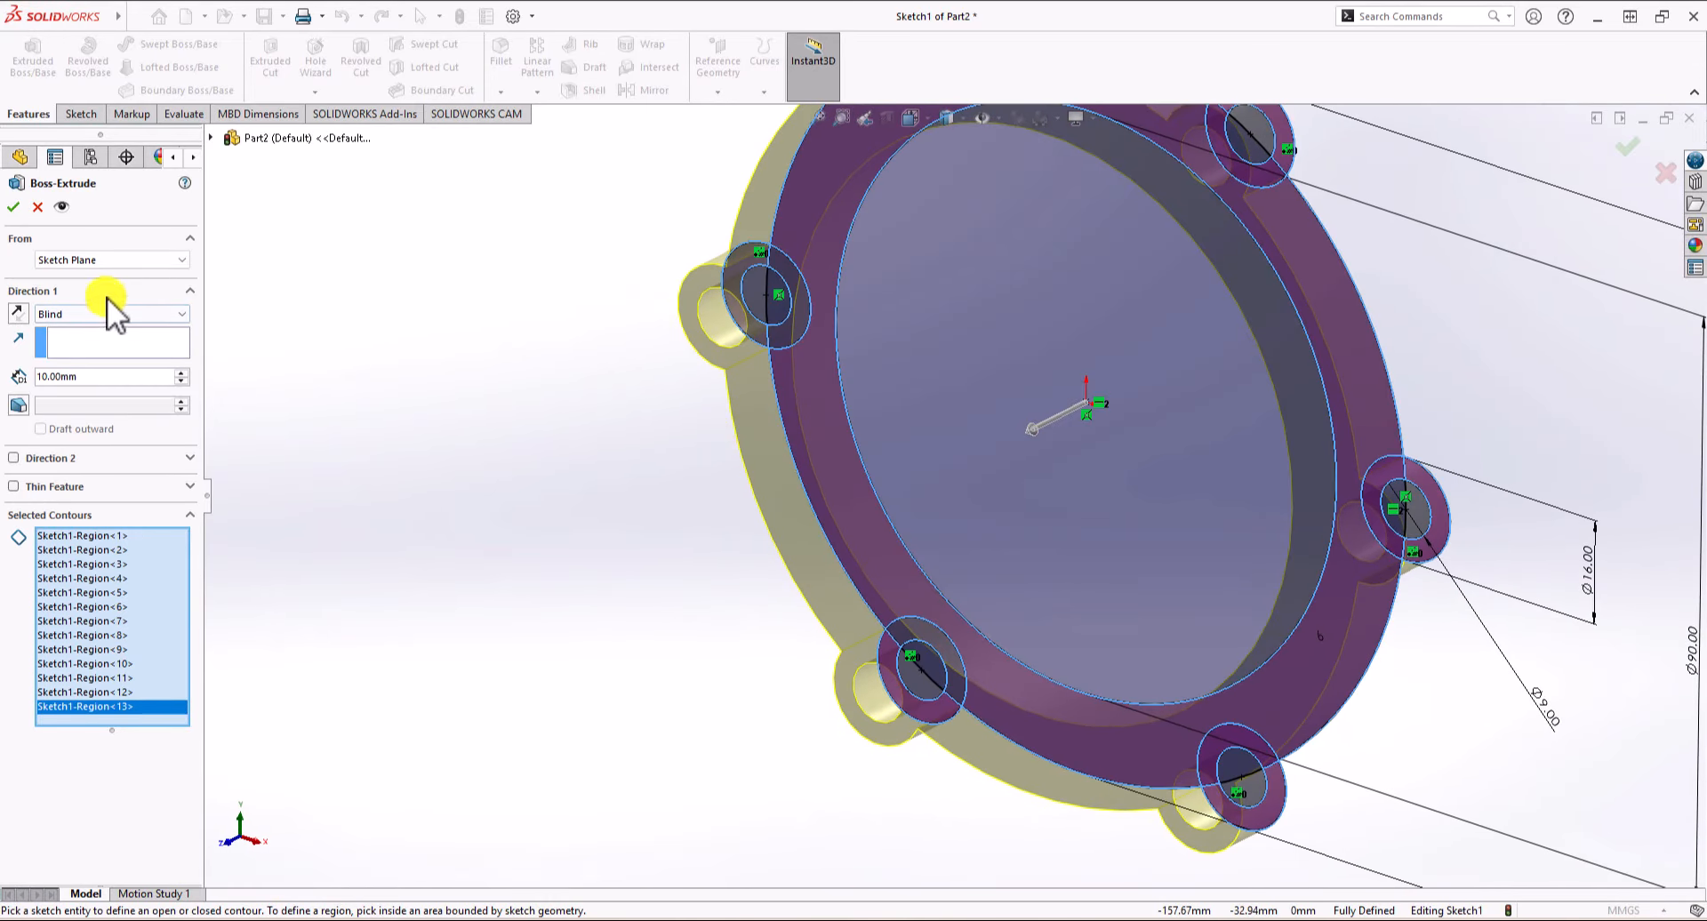
{"action": "left_click", "coordinate": [12, 206]}
{"action": "scroll", "coordinate": [531, 348], "scroll_direction": "up", "scroll_amount": 5}
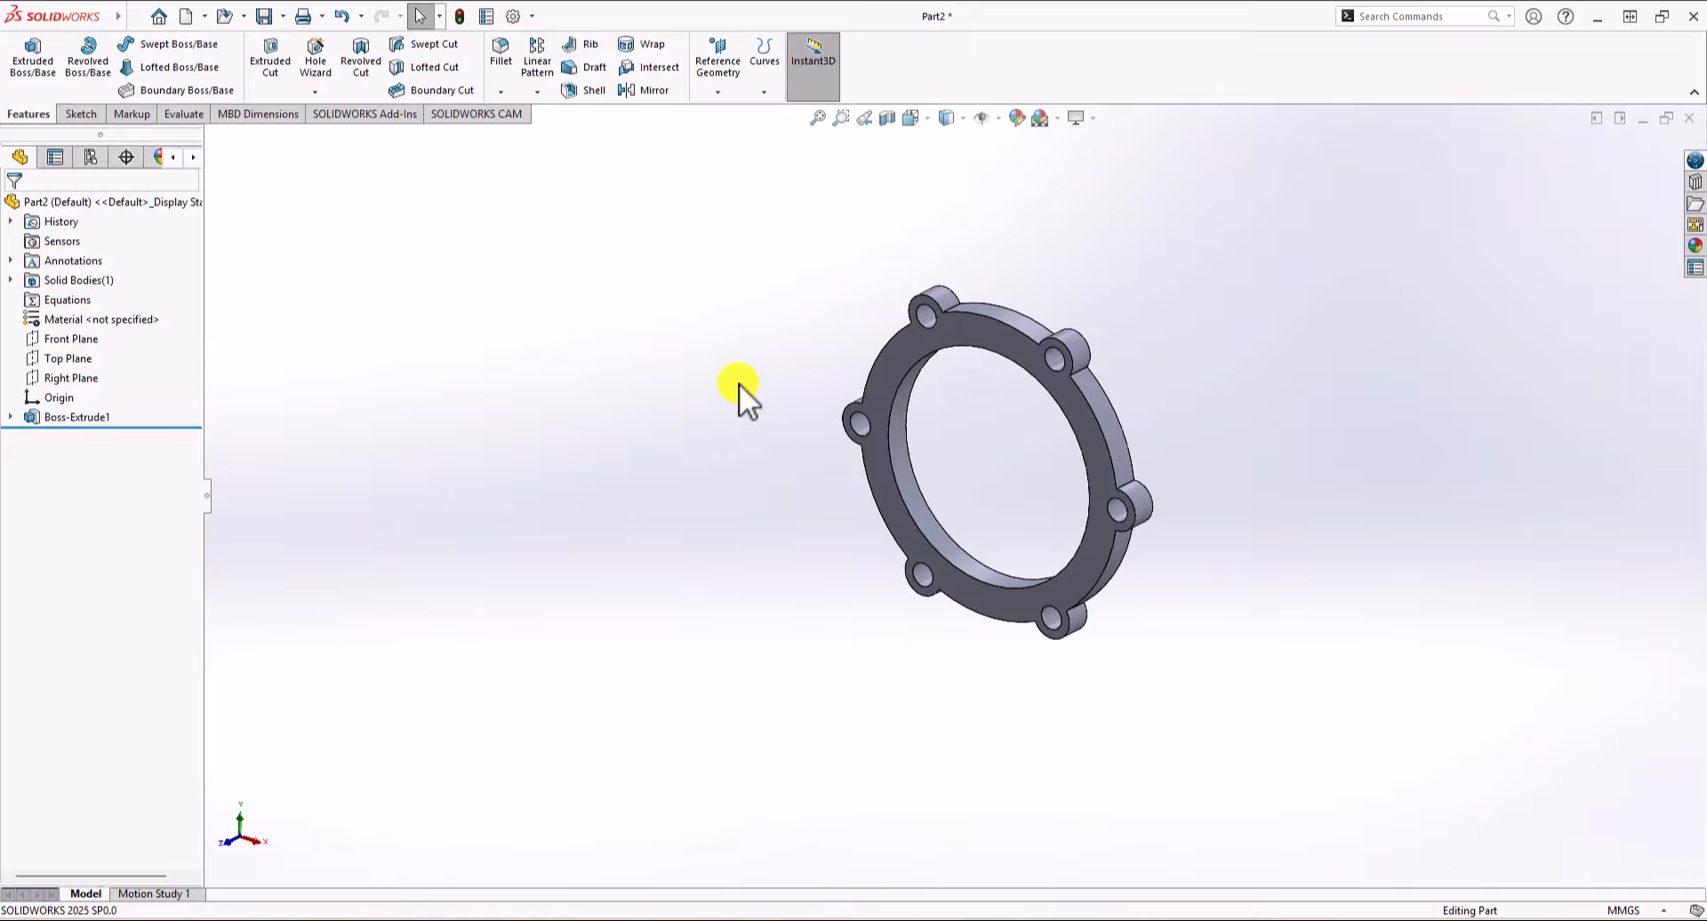
Check the mass properties of the finished ring flange, then close the report.
{"action": "key", "text": "alt+Tab"}
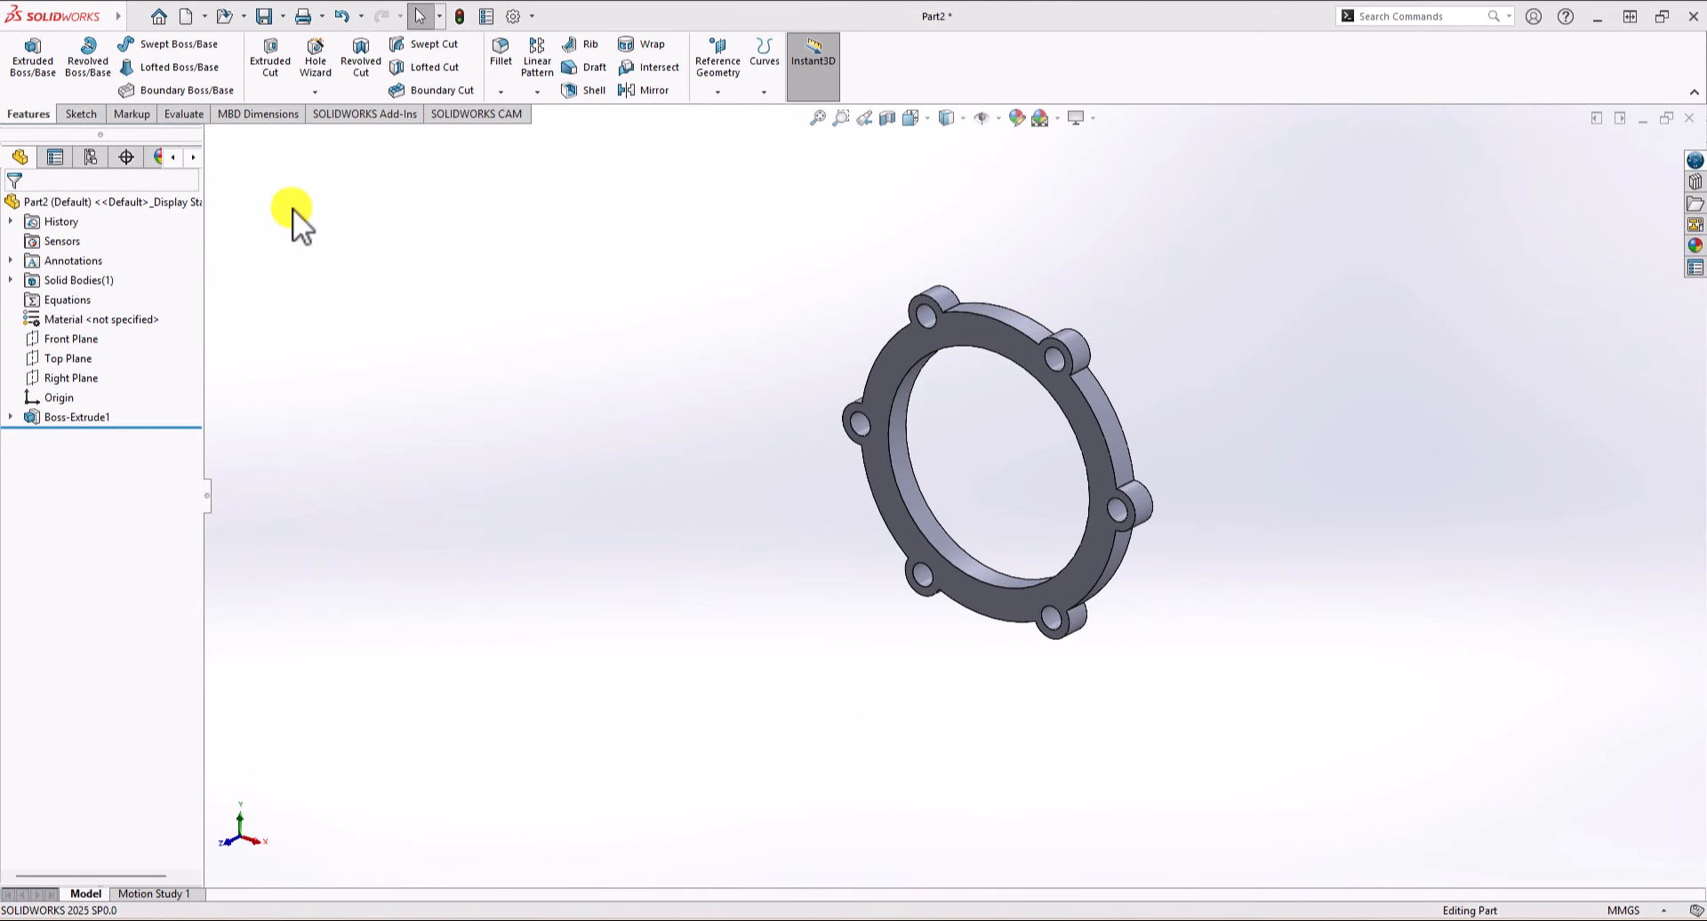
{"action": "left_click", "coordinate": [189, 117]}
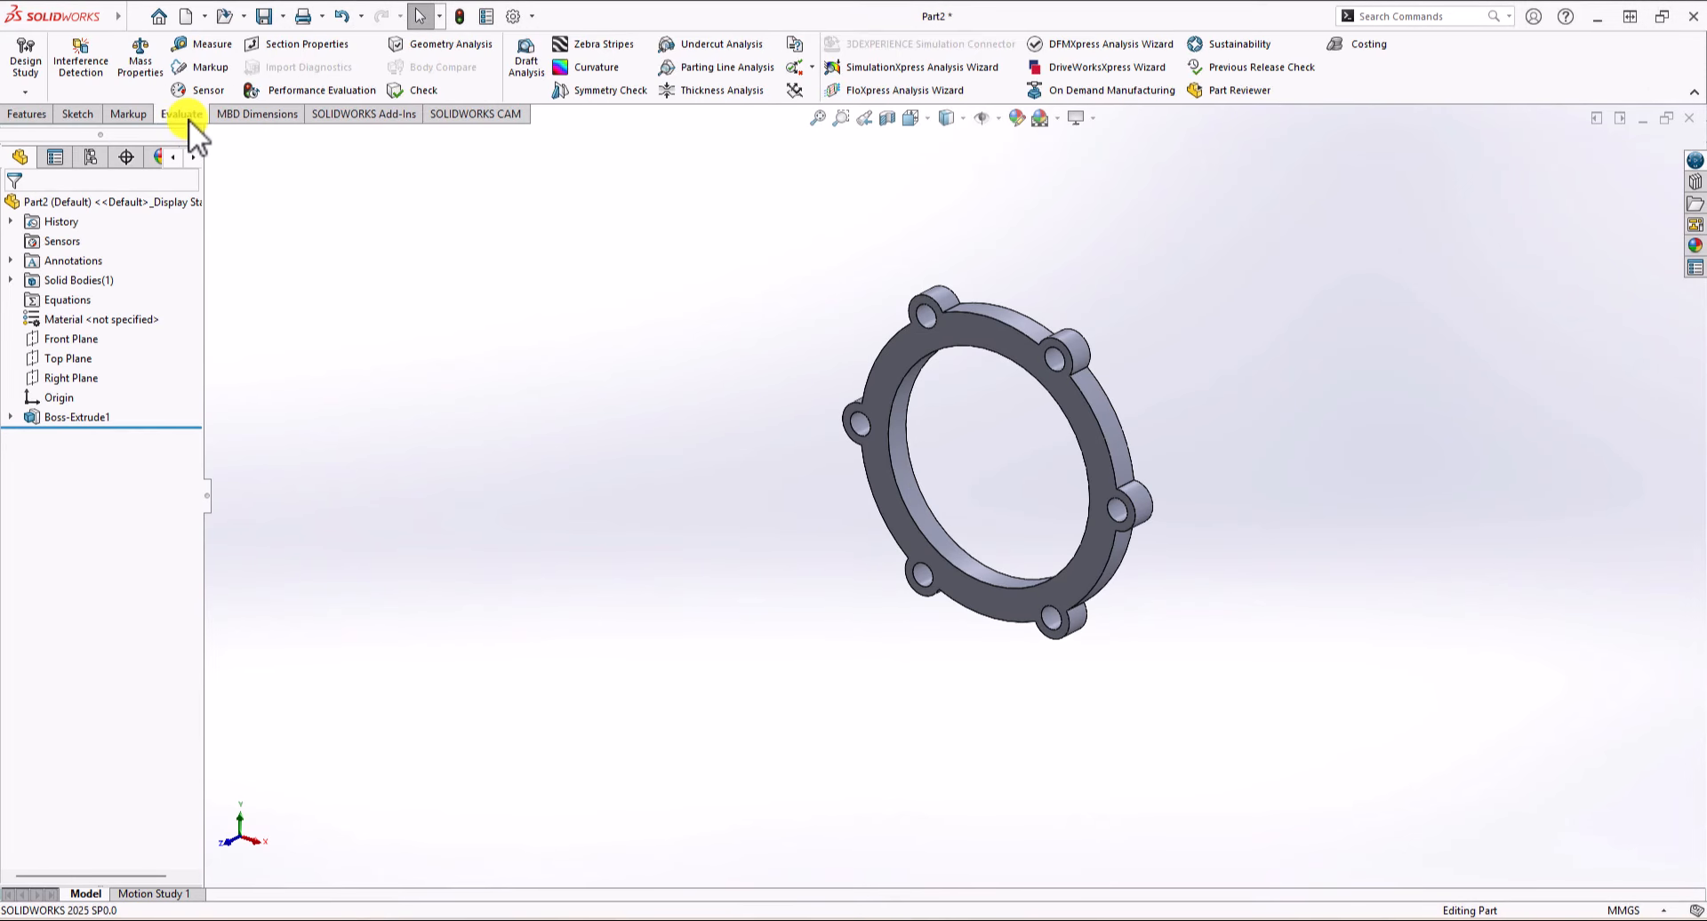
{"action": "left_click", "coordinate": [144, 65]}
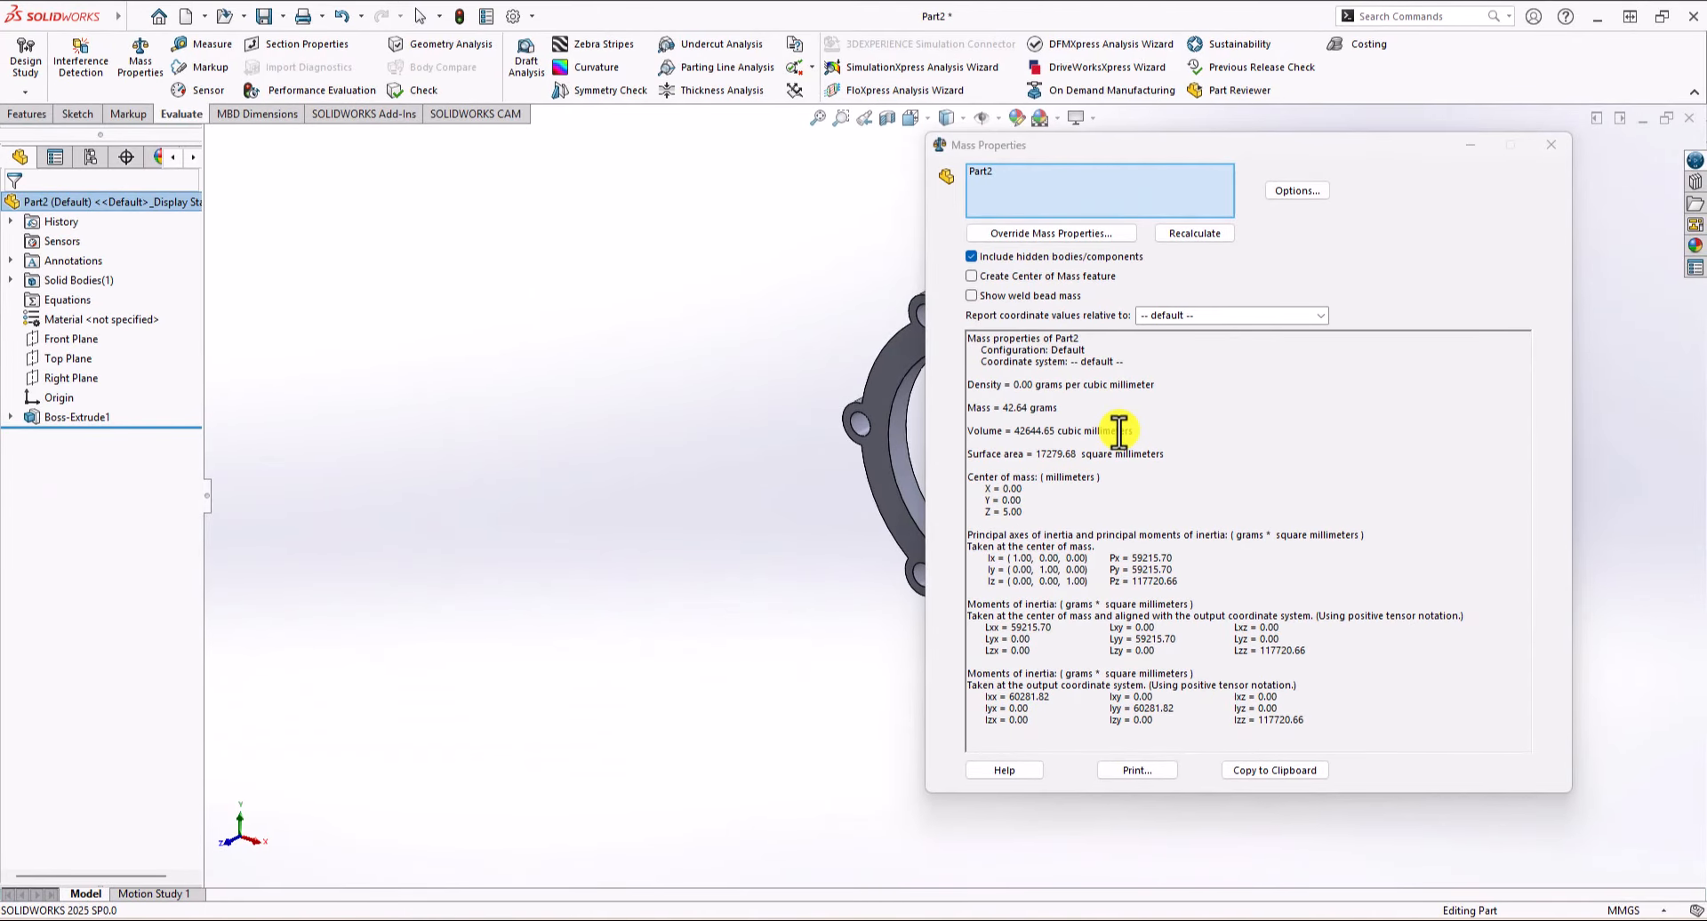
{"action": "left_click", "coordinate": [1551, 144]}
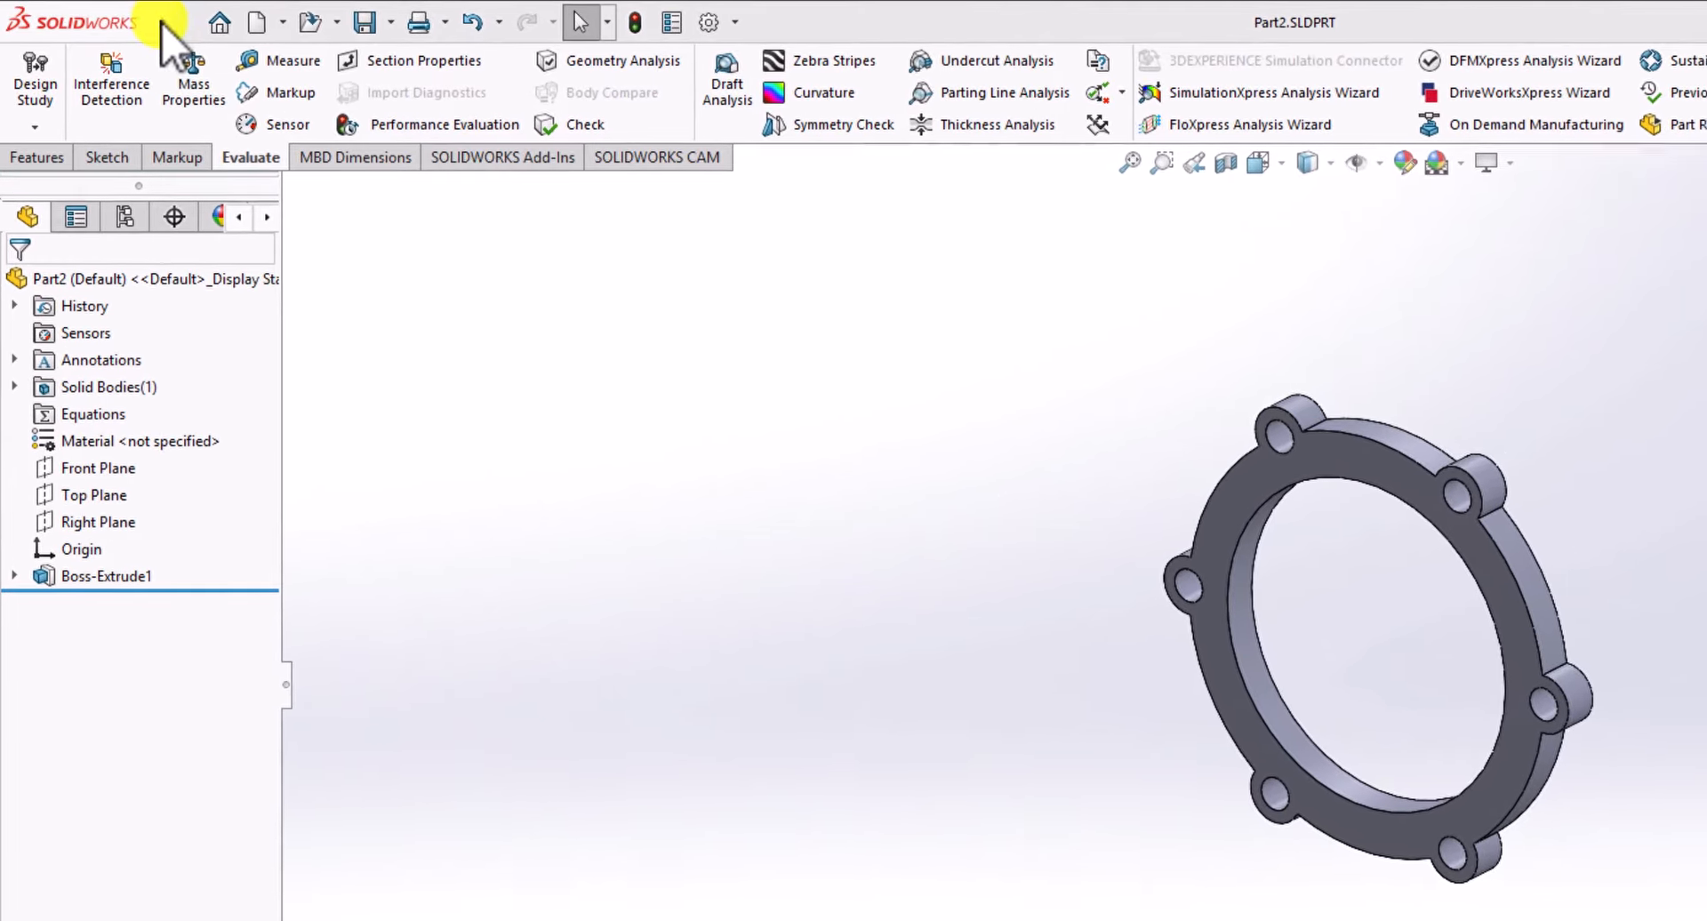
Make a drawing from the part using the standard A0 (ISO) sheet format.
{"action": "left_click", "coordinate": [185, 23]}
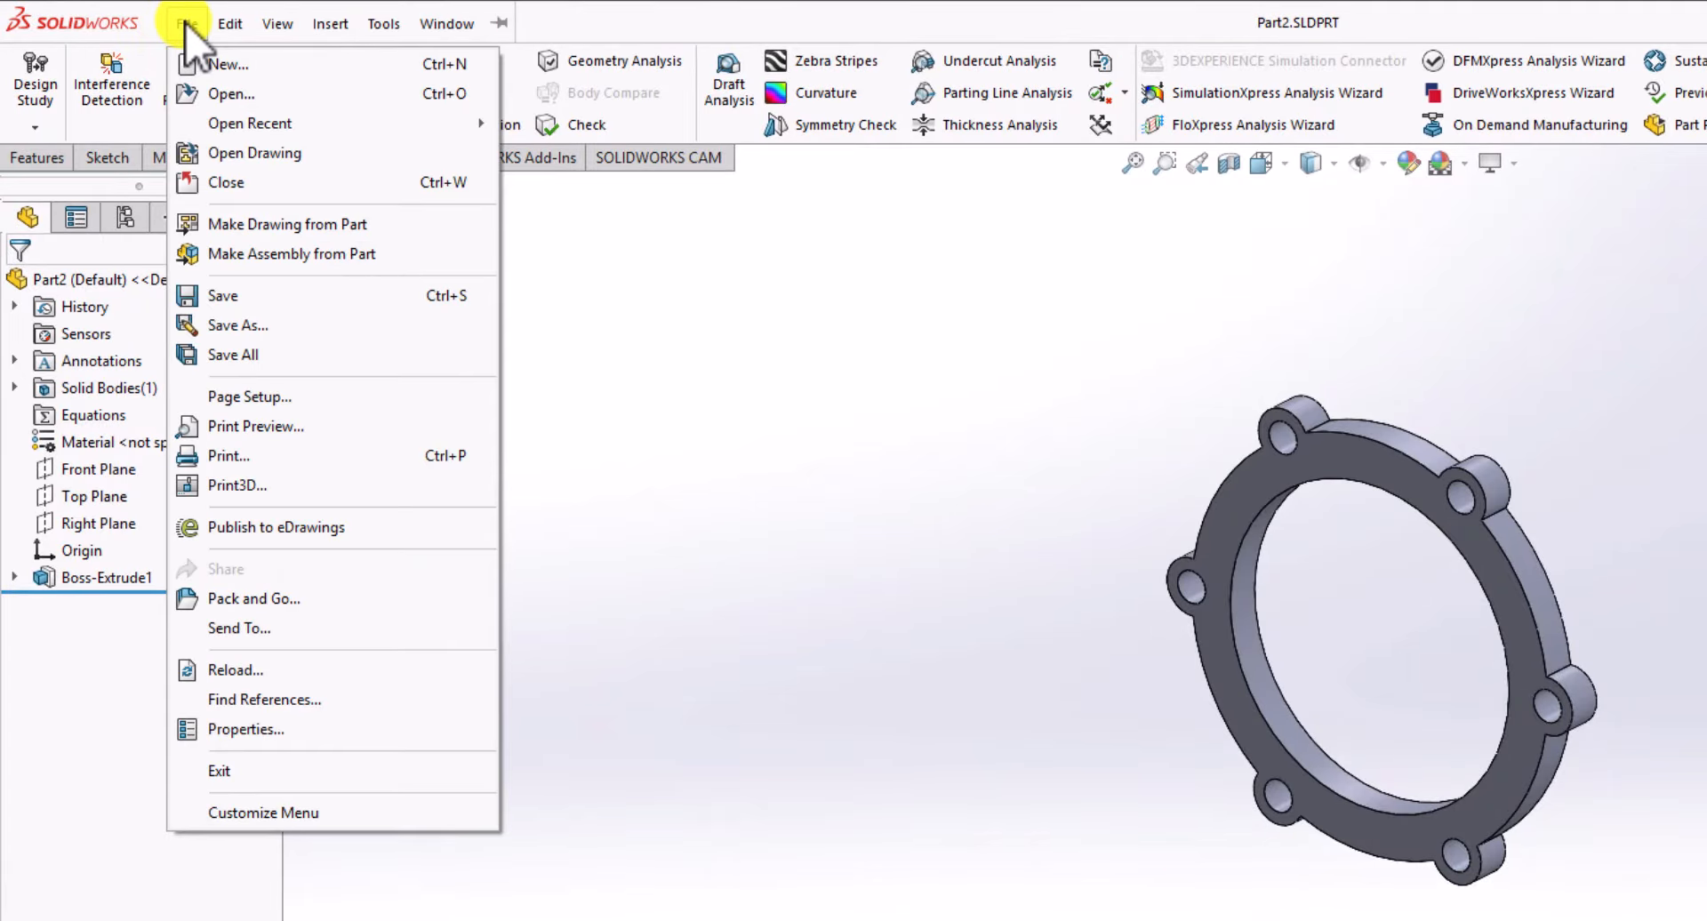
{"action": "left_click", "coordinate": [280, 229]}
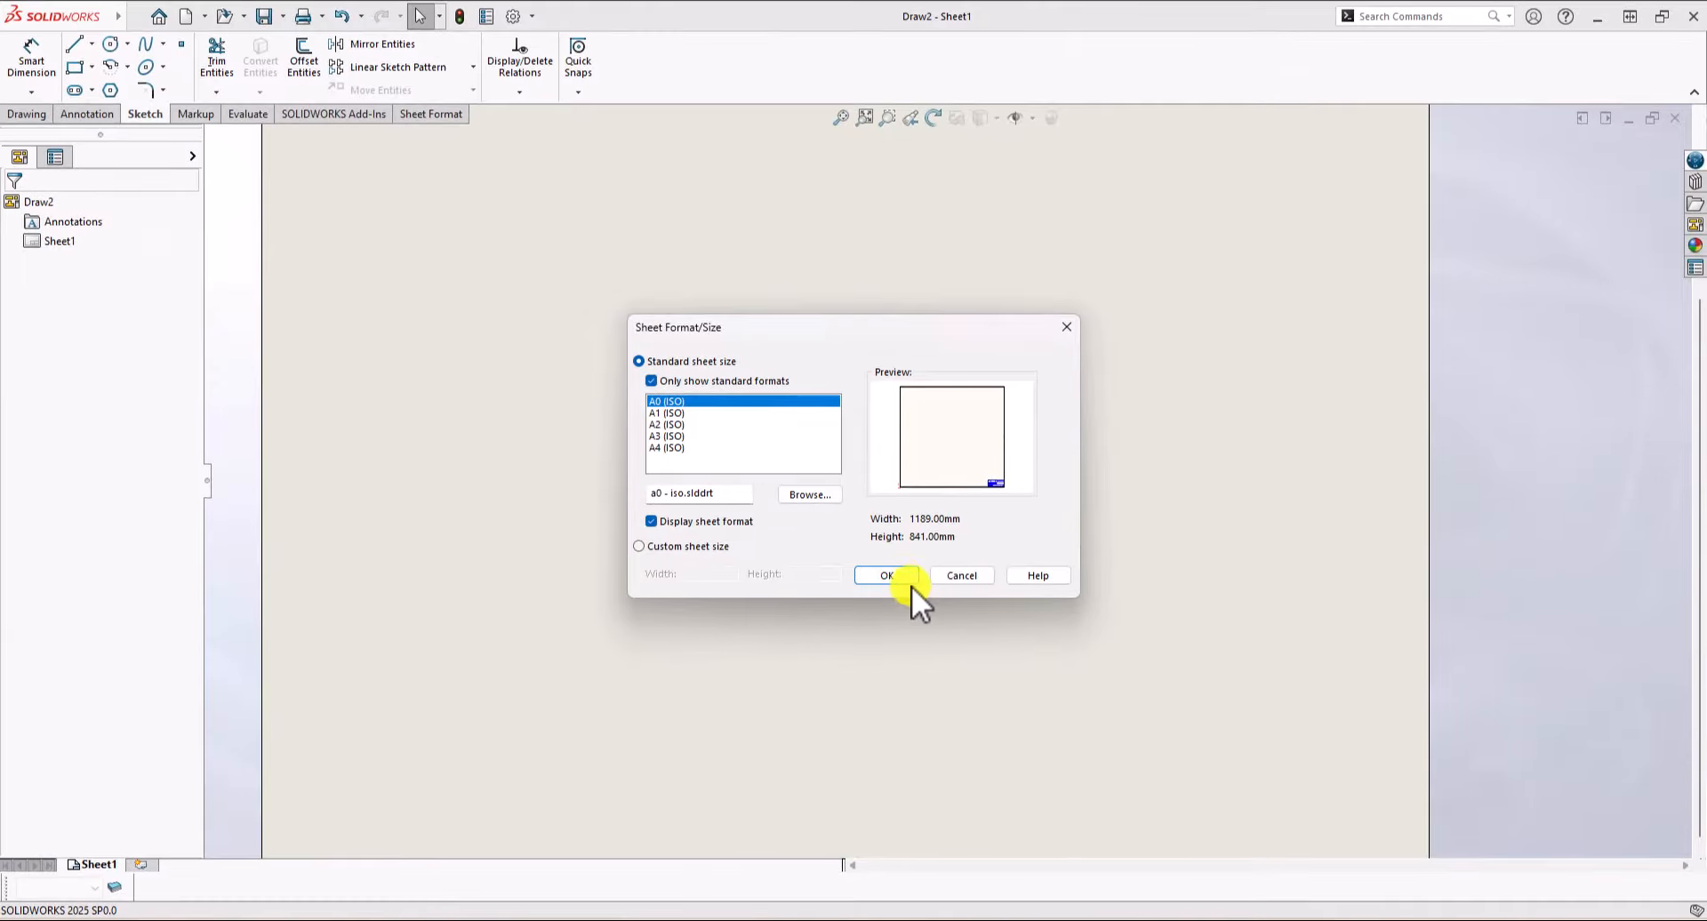
{"action": "left_click", "coordinate": [948, 616]}
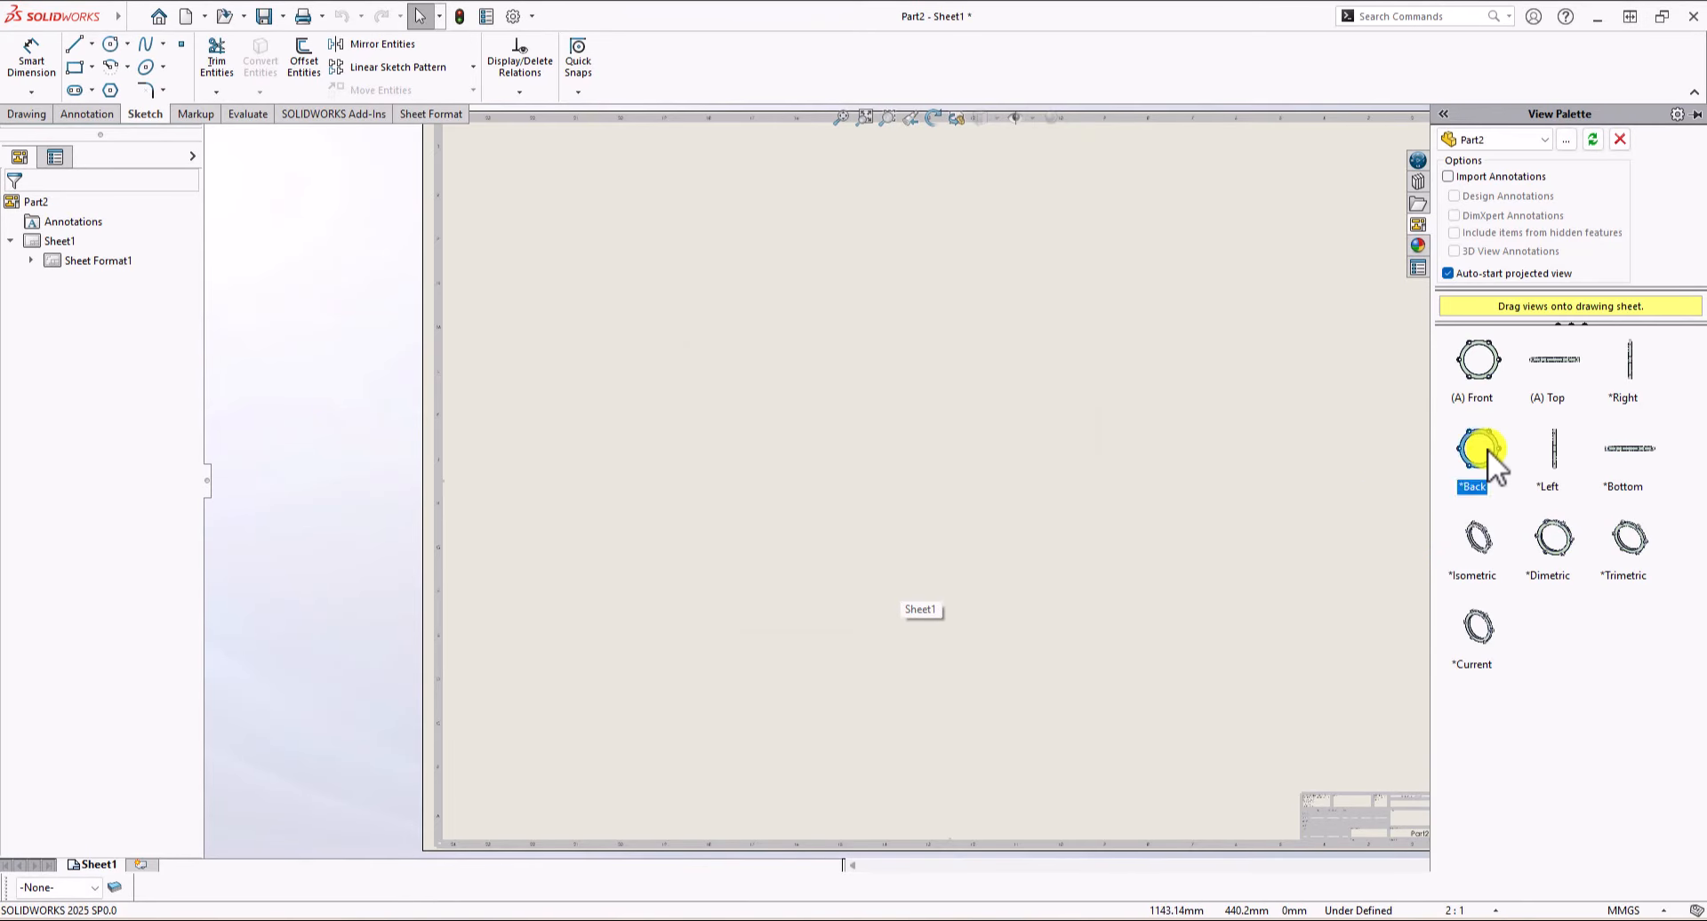
Place the front view of the flange on the sheet with a projected side view to its right.
{"action": "left_click_drag", "start_coordinate": [1480, 366], "coordinate": [857, 438]}
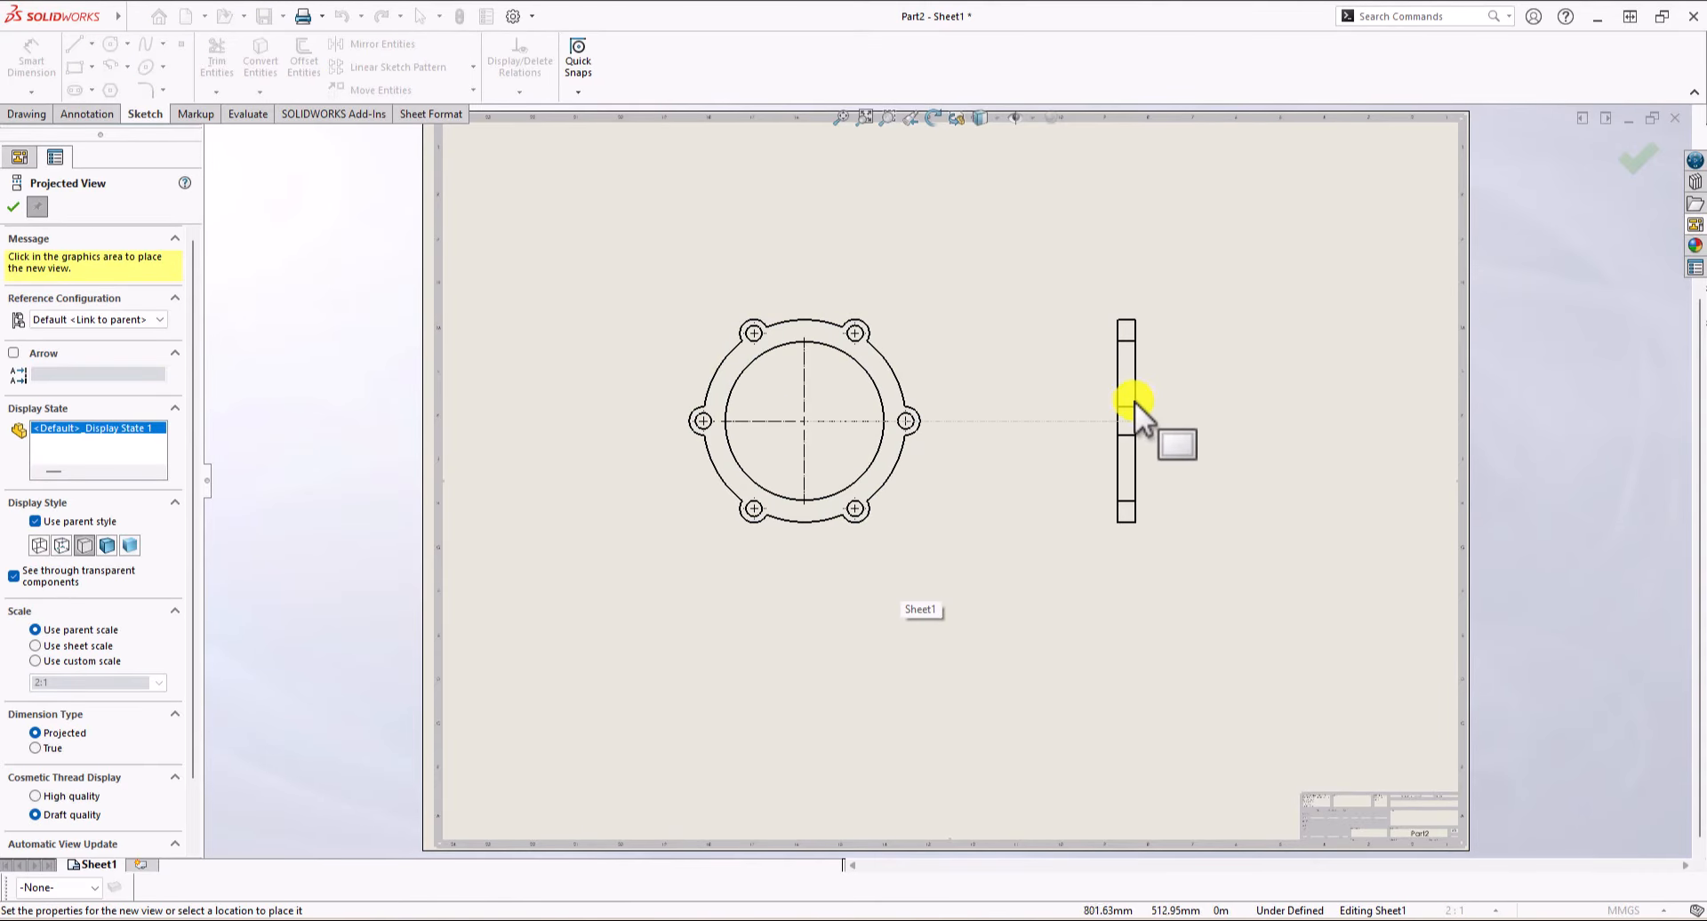
{"action": "left_click", "coordinate": [1119, 407]}
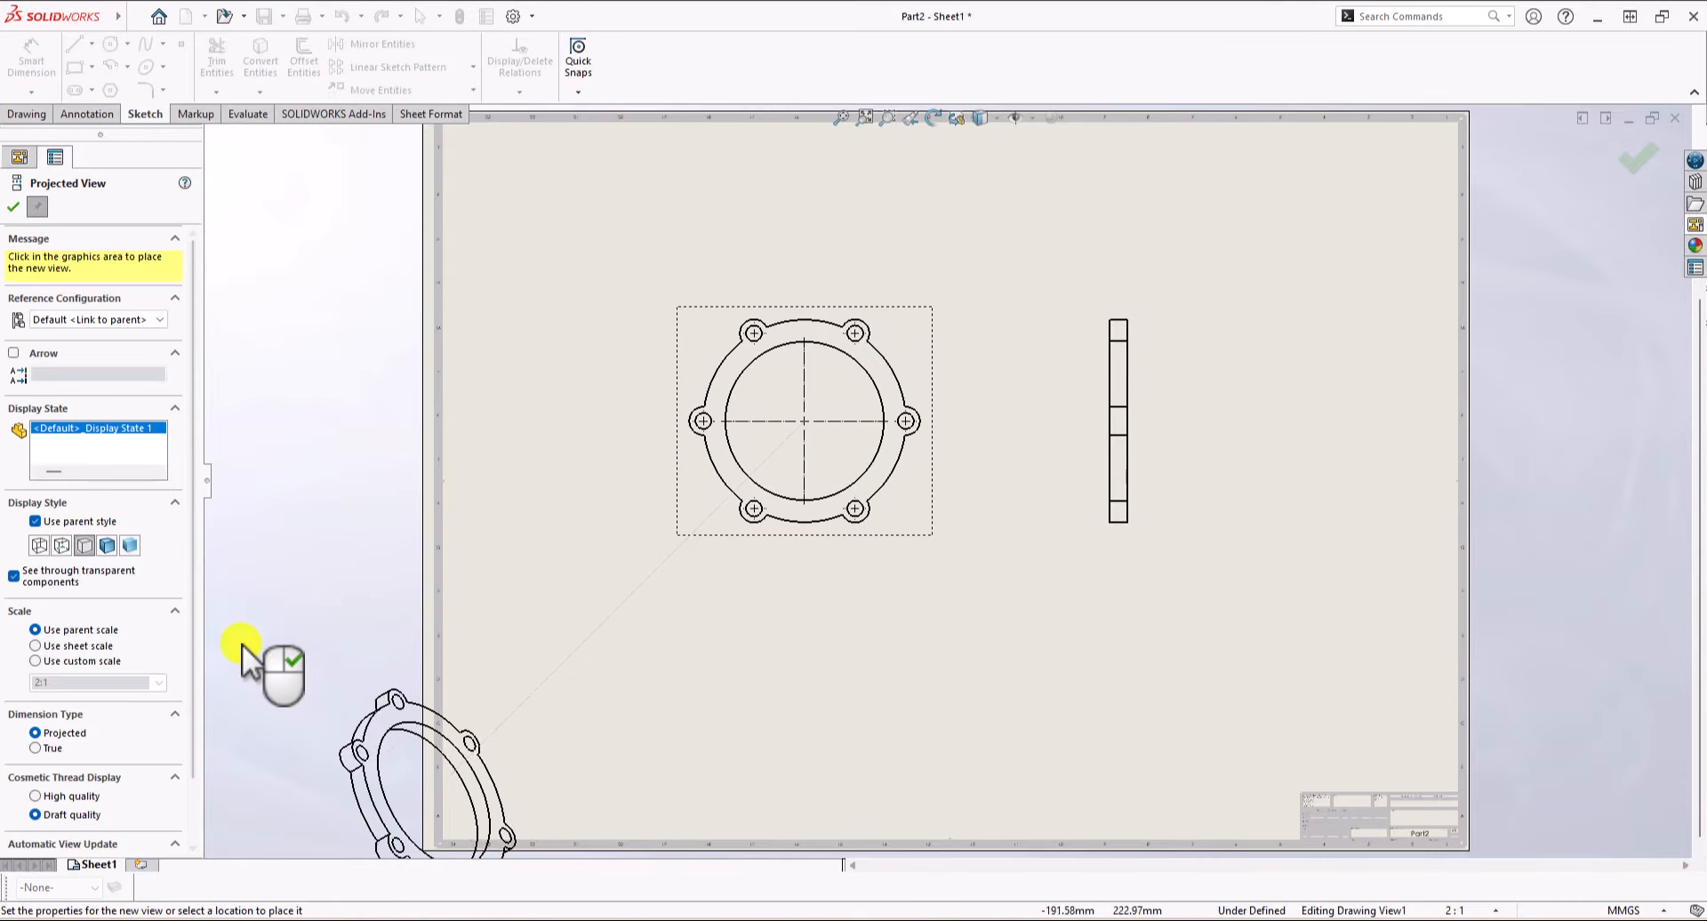
{"action": "right_click", "coordinate": [238, 521]}
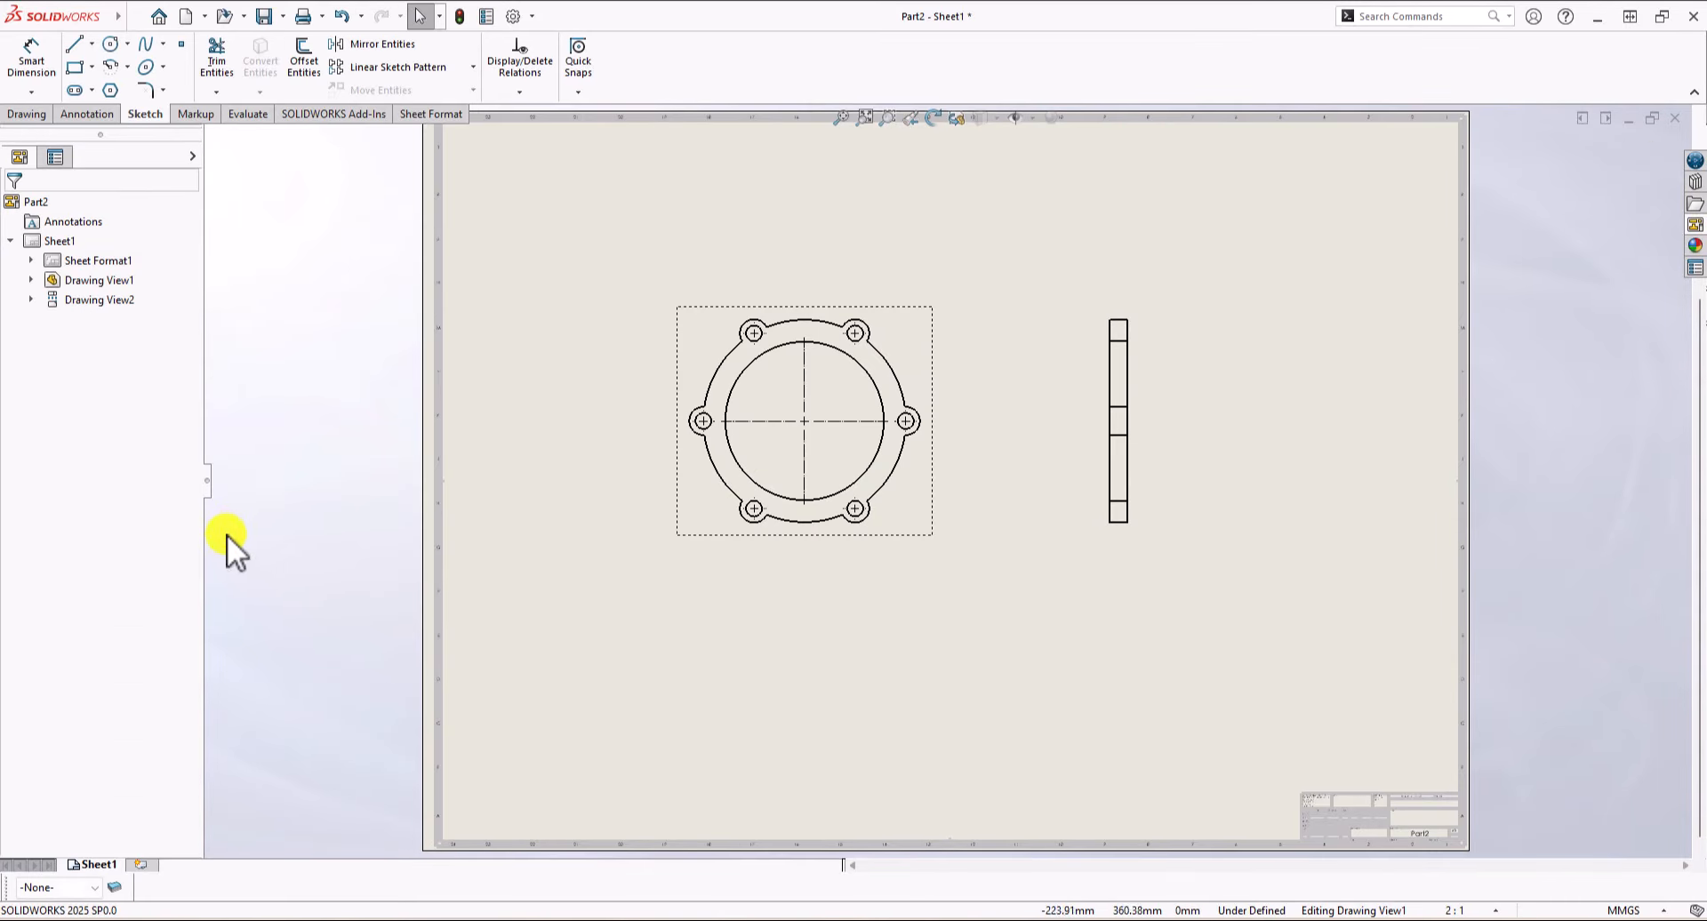
{"action": "left_click", "coordinate": [254, 452]}
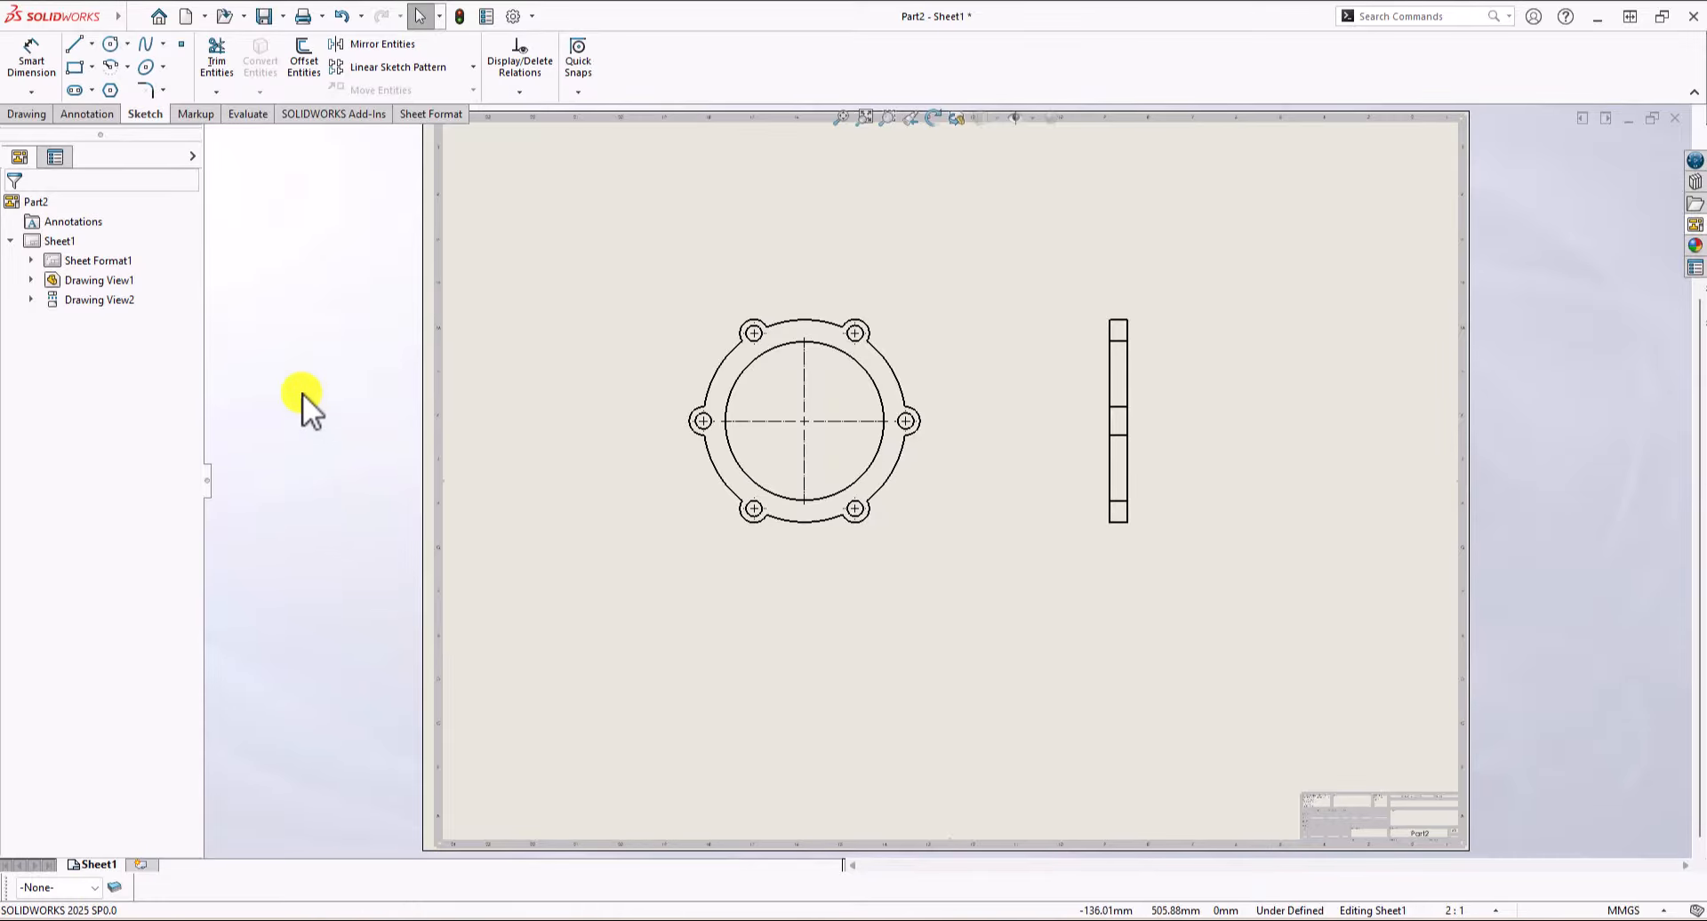
Dimension the diameter of the inner circle in the front view, placing the dimension between the two views.
{"action": "left_click", "coordinate": [39, 73]}
{"action": "scroll", "coordinate": [877, 392], "scroll_direction": "down", "scroll_amount": 3}
{"action": "left_click", "coordinate": [877, 376]}
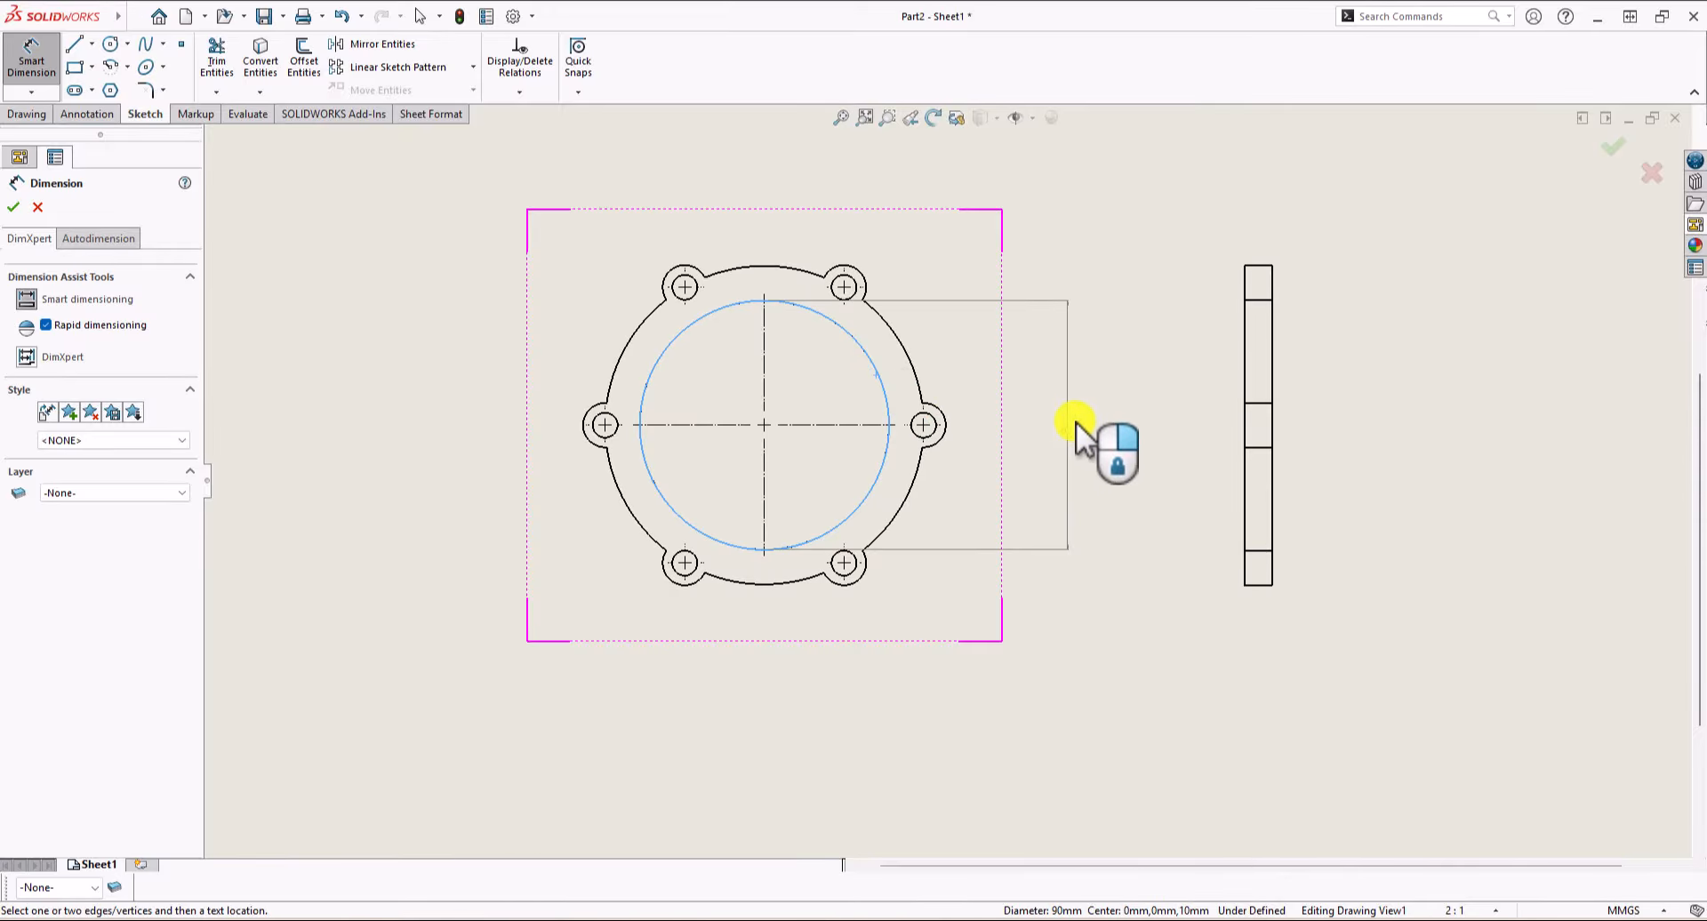
{"action": "left_click", "coordinate": [1076, 422]}
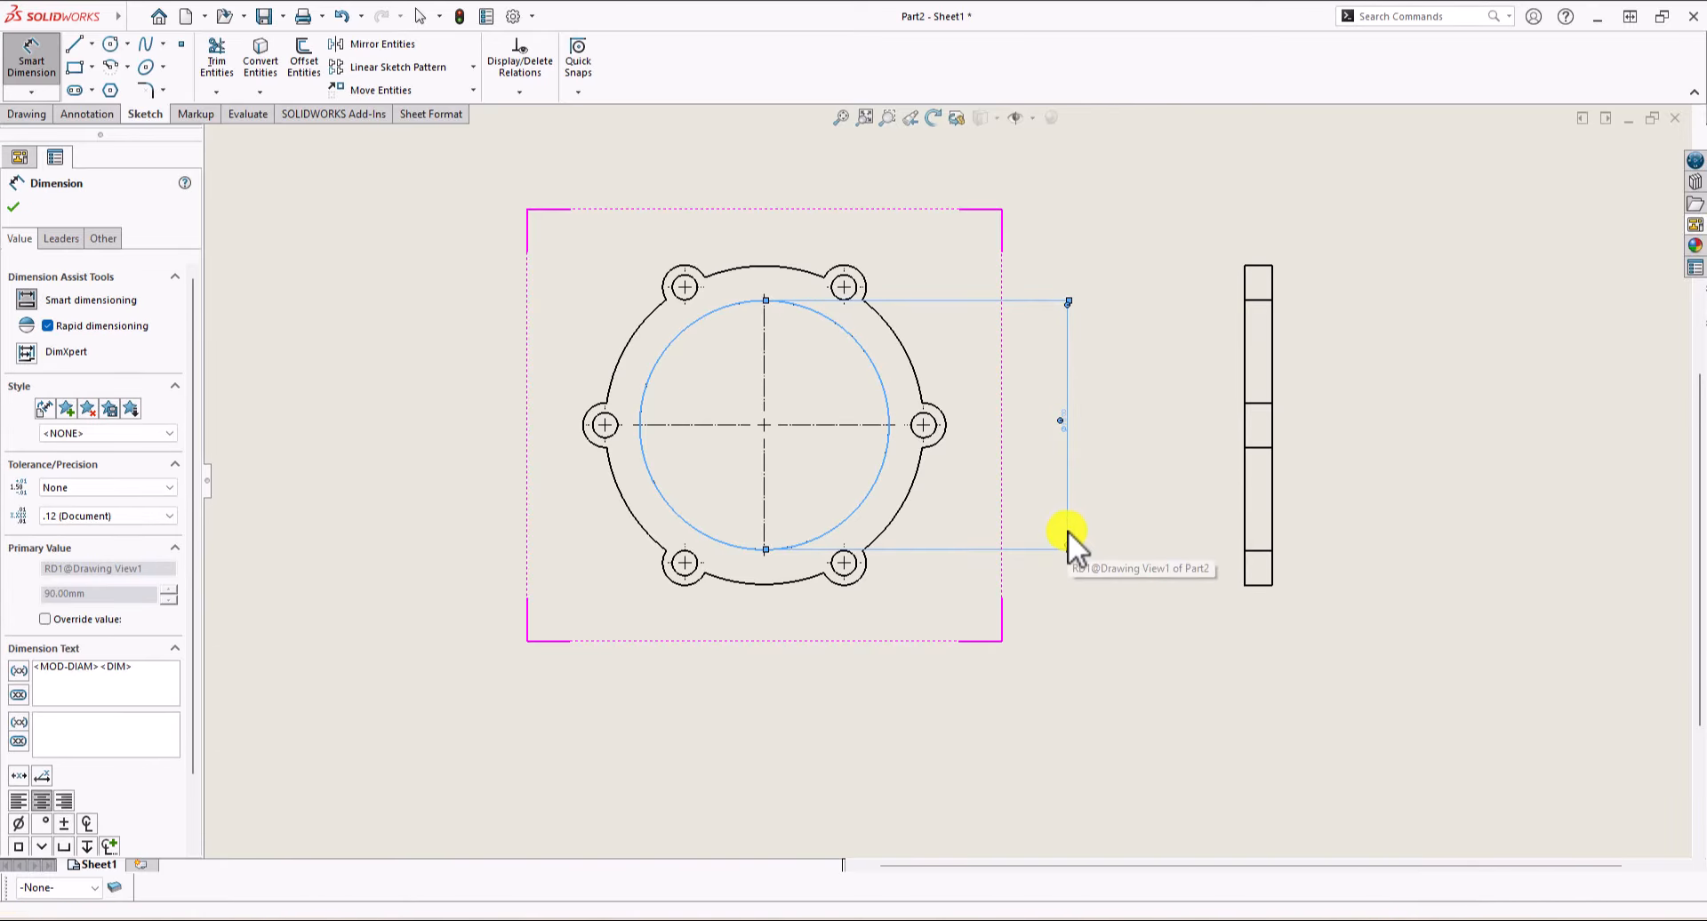
{"action": "key", "text": "Escape"}
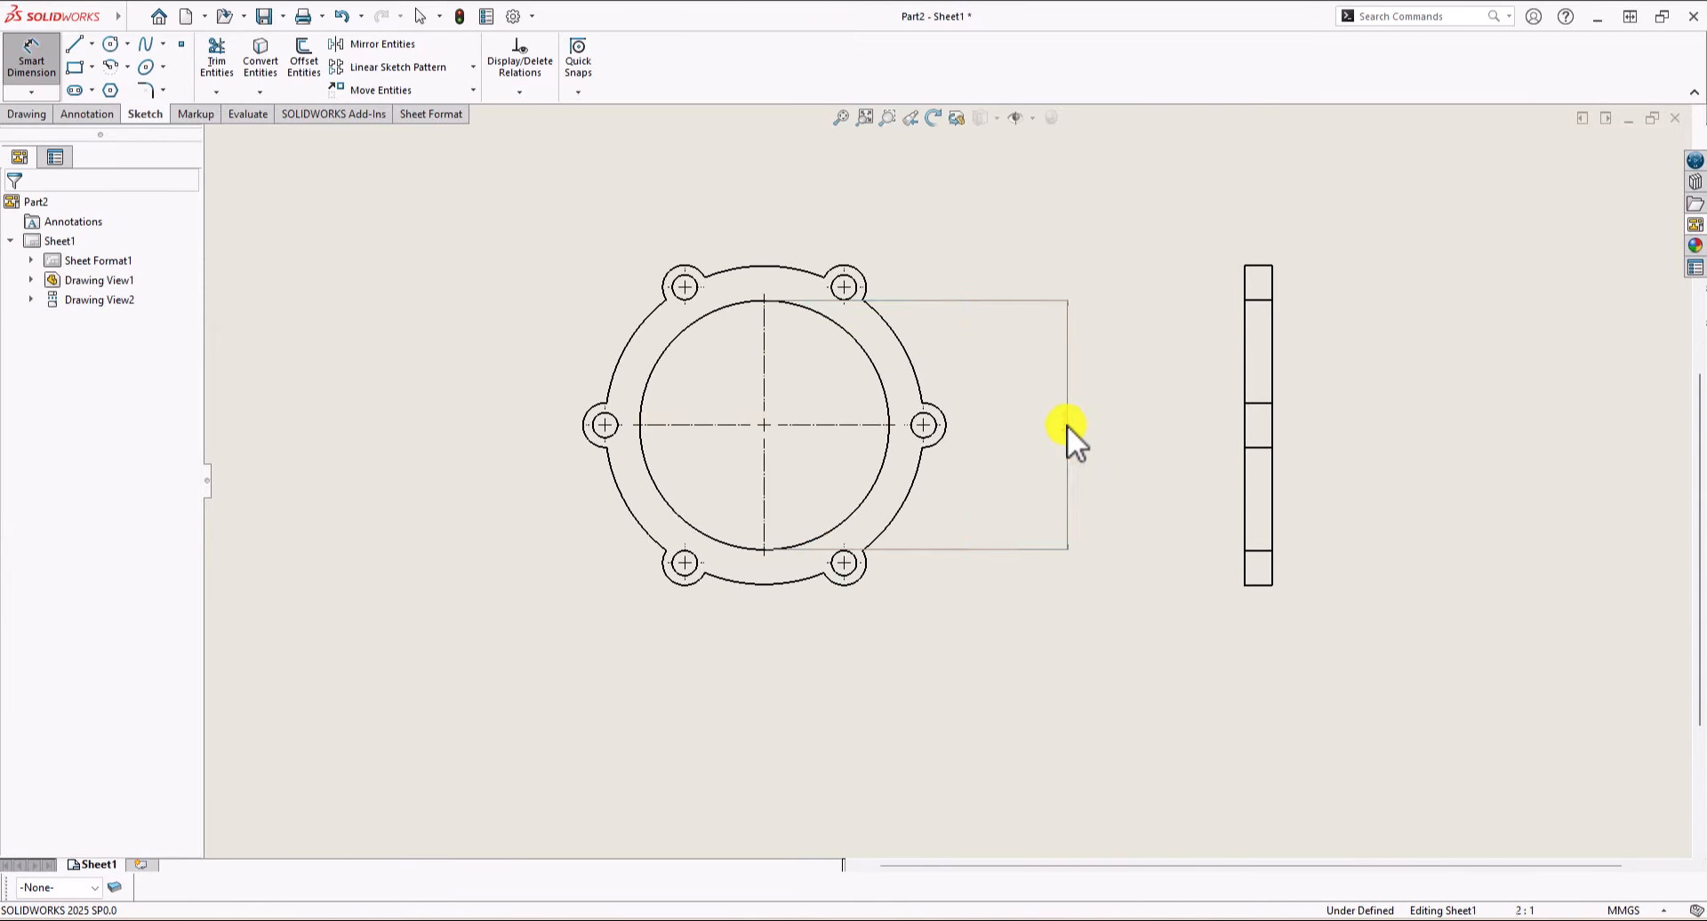
Set the font height of the drawing document's dimensions to 7 mm.
{"action": "left_click", "coordinate": [534, 16]}
{"action": "left_click", "coordinate": [514, 13]}
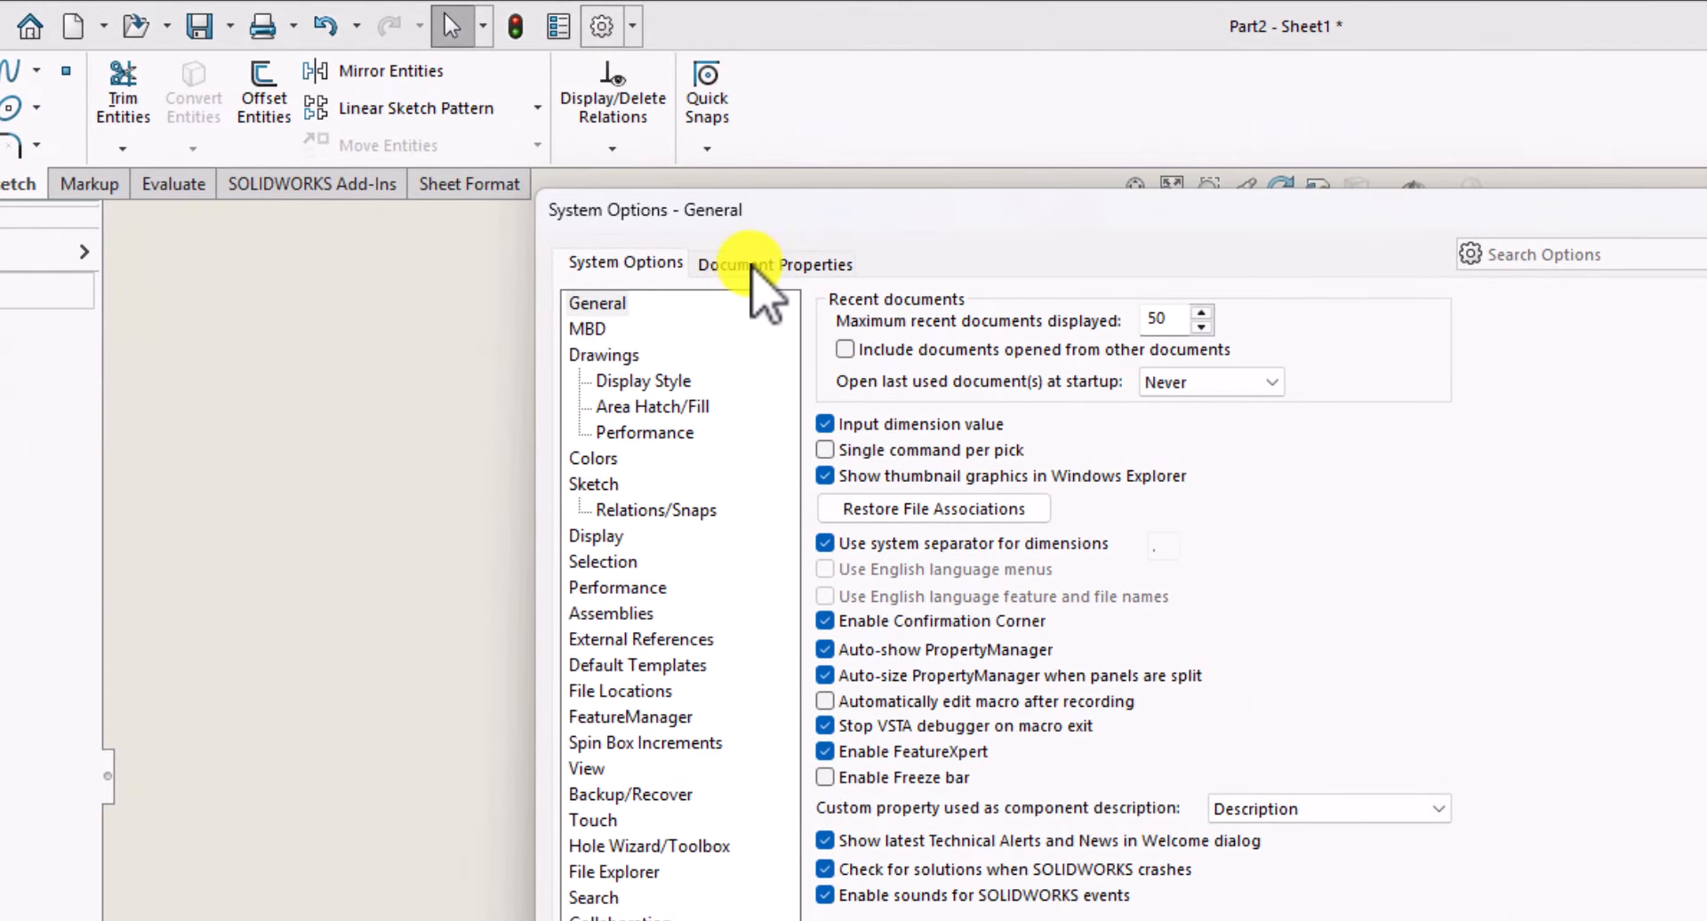
{"action": "left_click", "coordinate": [779, 262]}
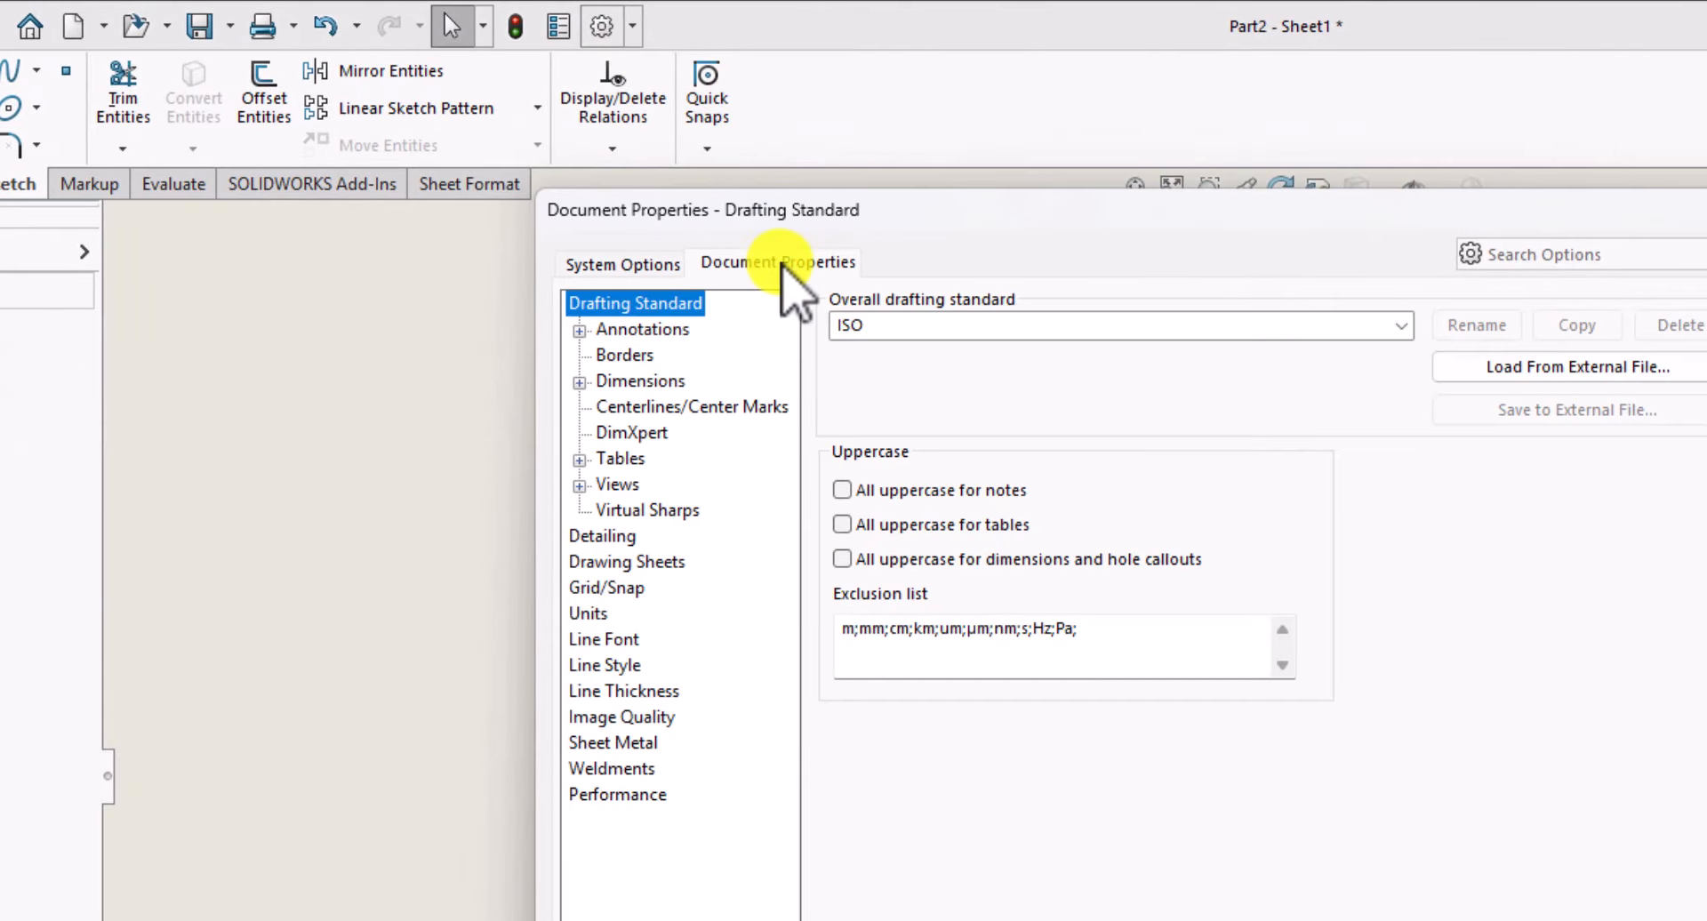
{"action": "left_click", "coordinate": [640, 381]}
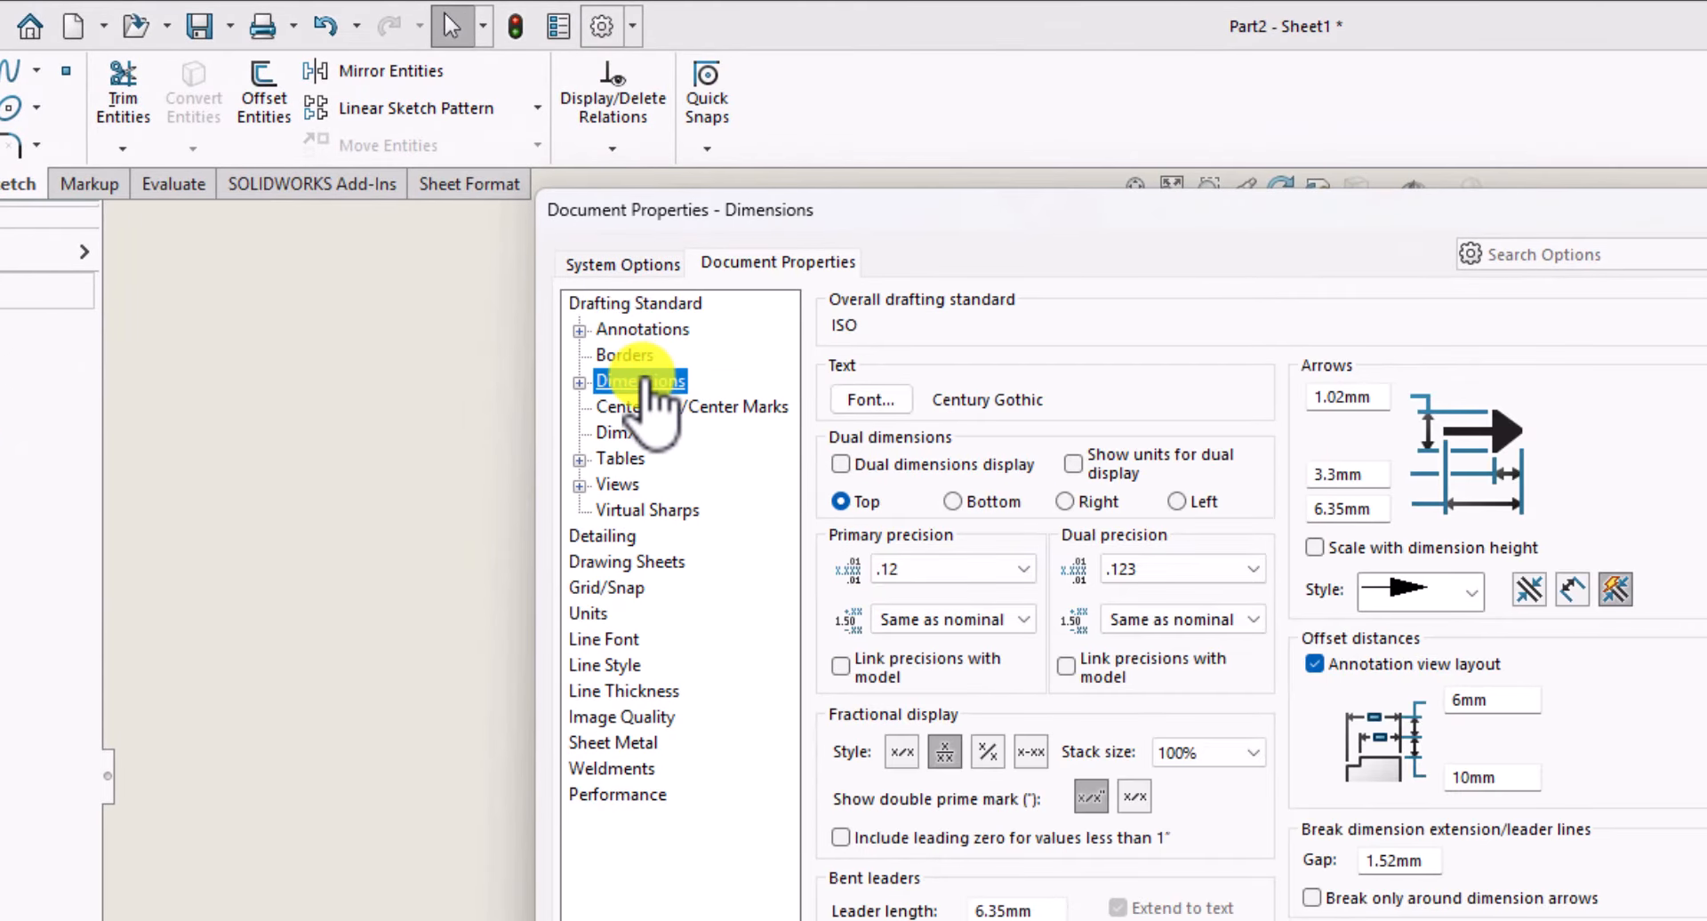
{"action": "left_click", "coordinate": [876, 399]}
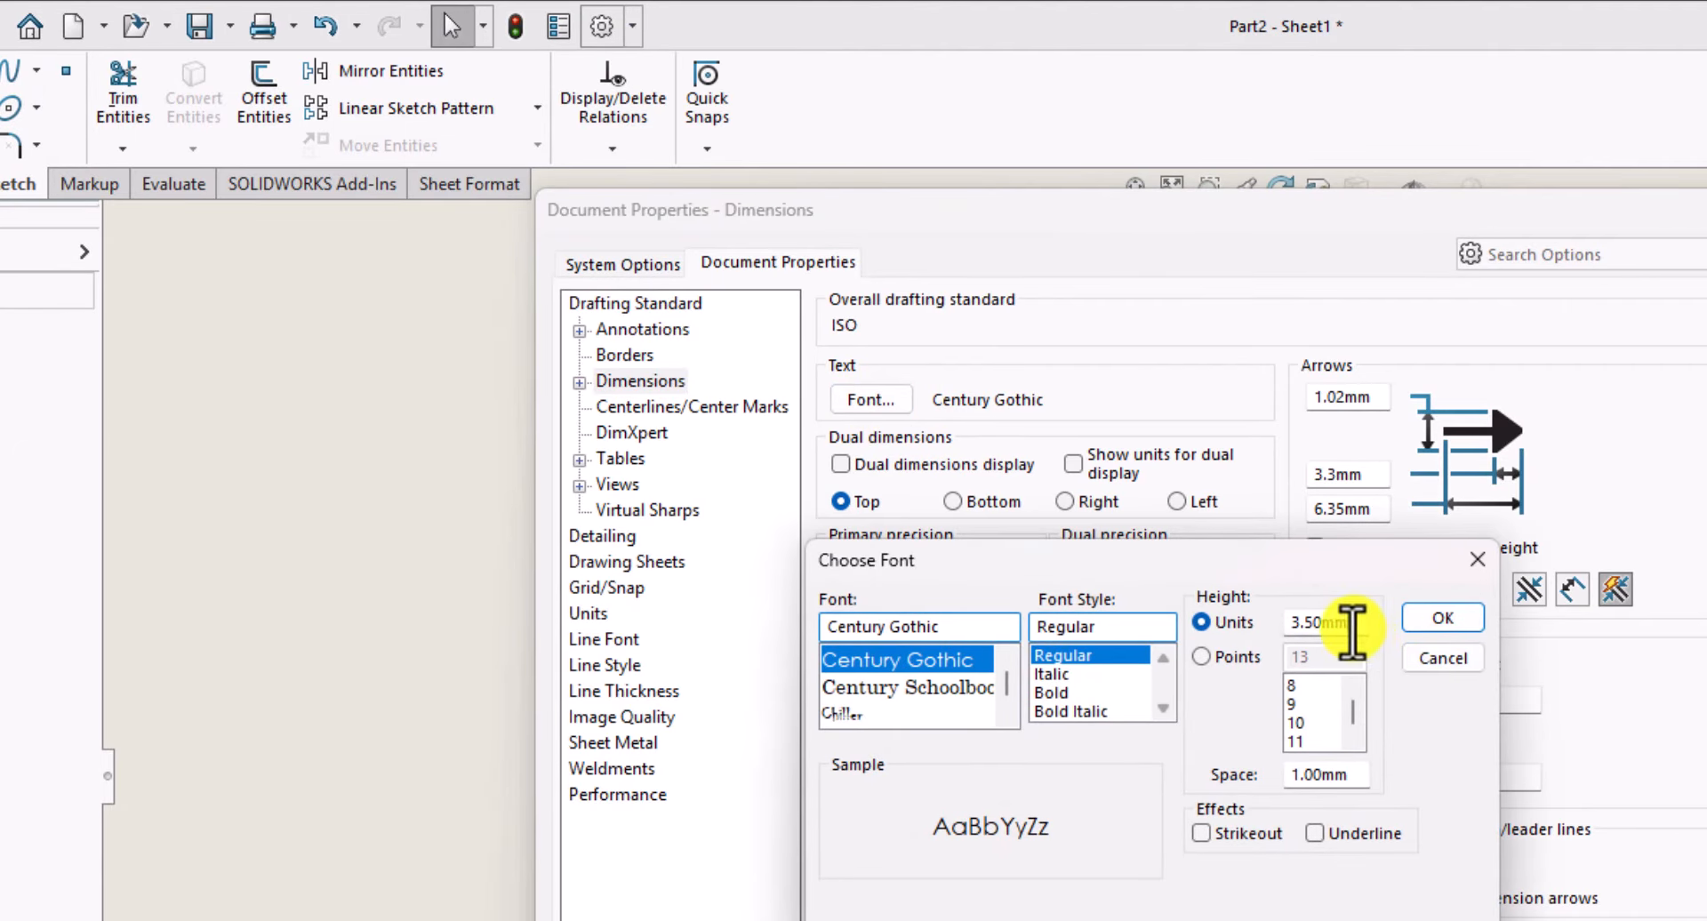
{"action": "double_click", "coordinate": [1325, 622]}
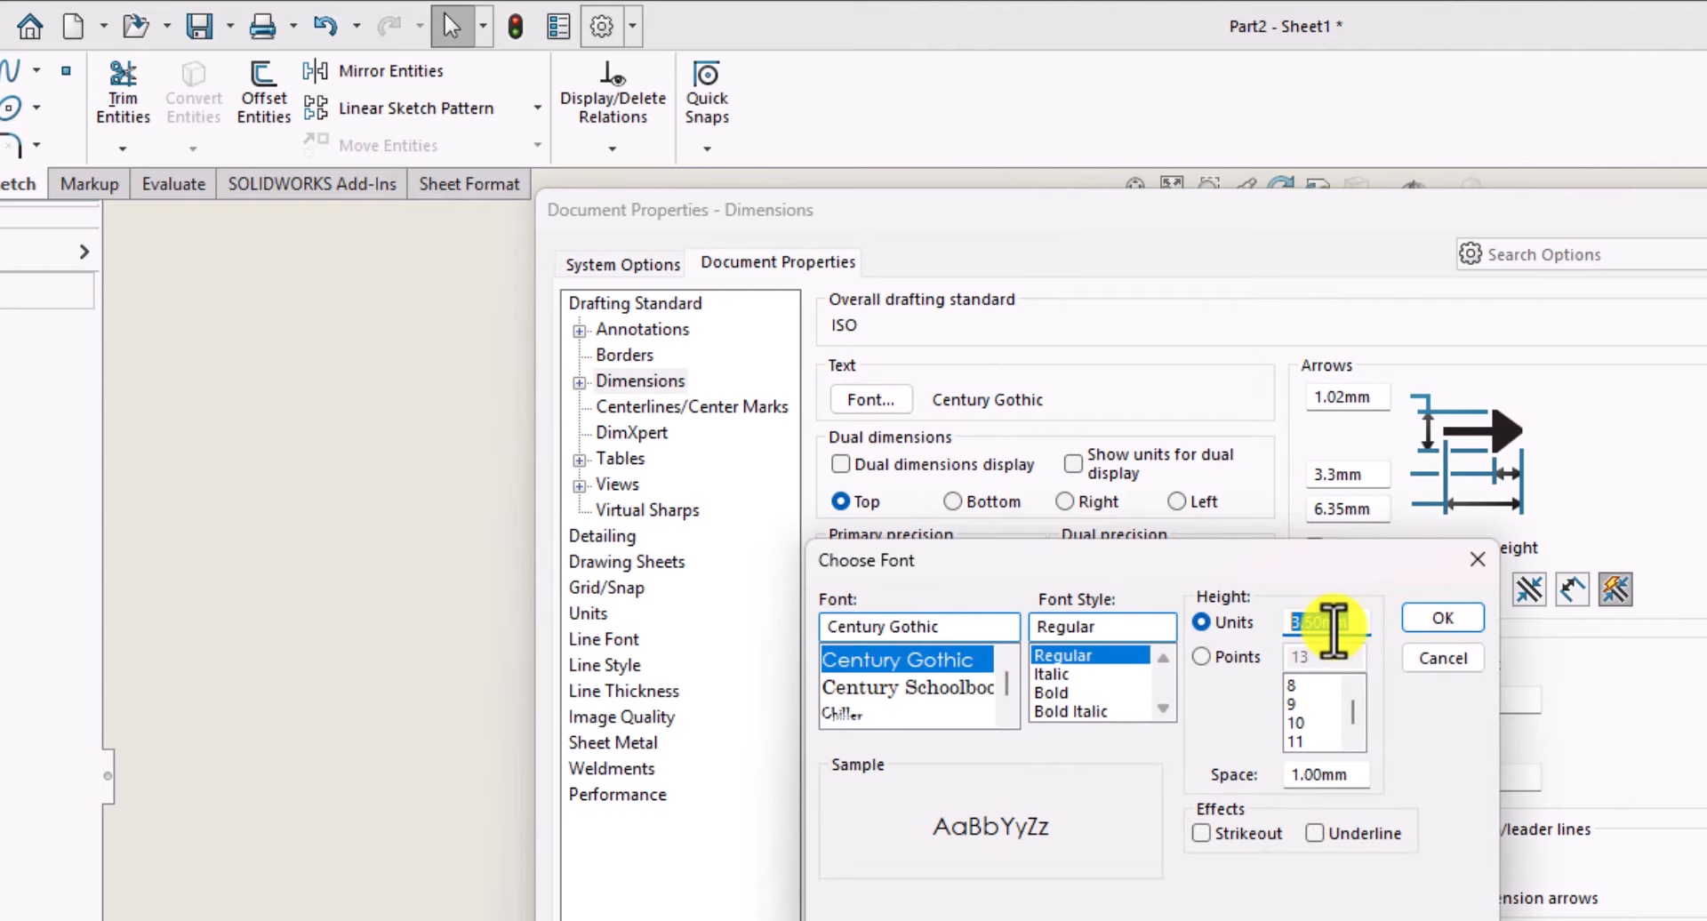
{"action": "type", "text": "7"}
{"action": "left_click", "coordinate": [1438, 626]}
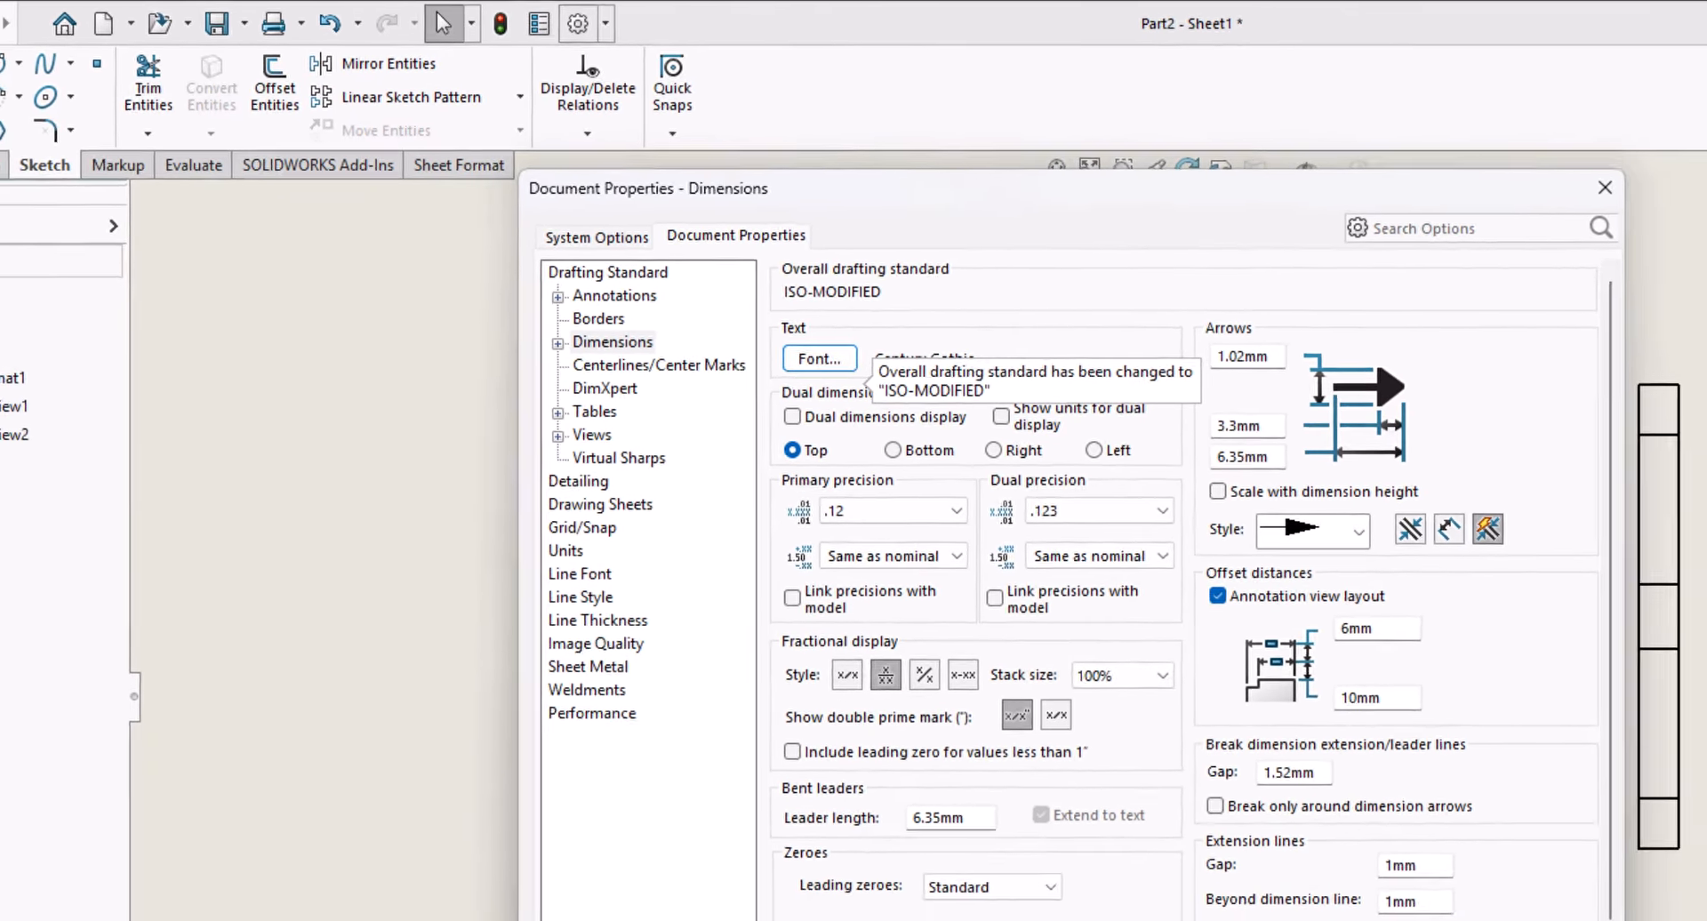
{"action": "left_click", "coordinate": [1071, 790]}
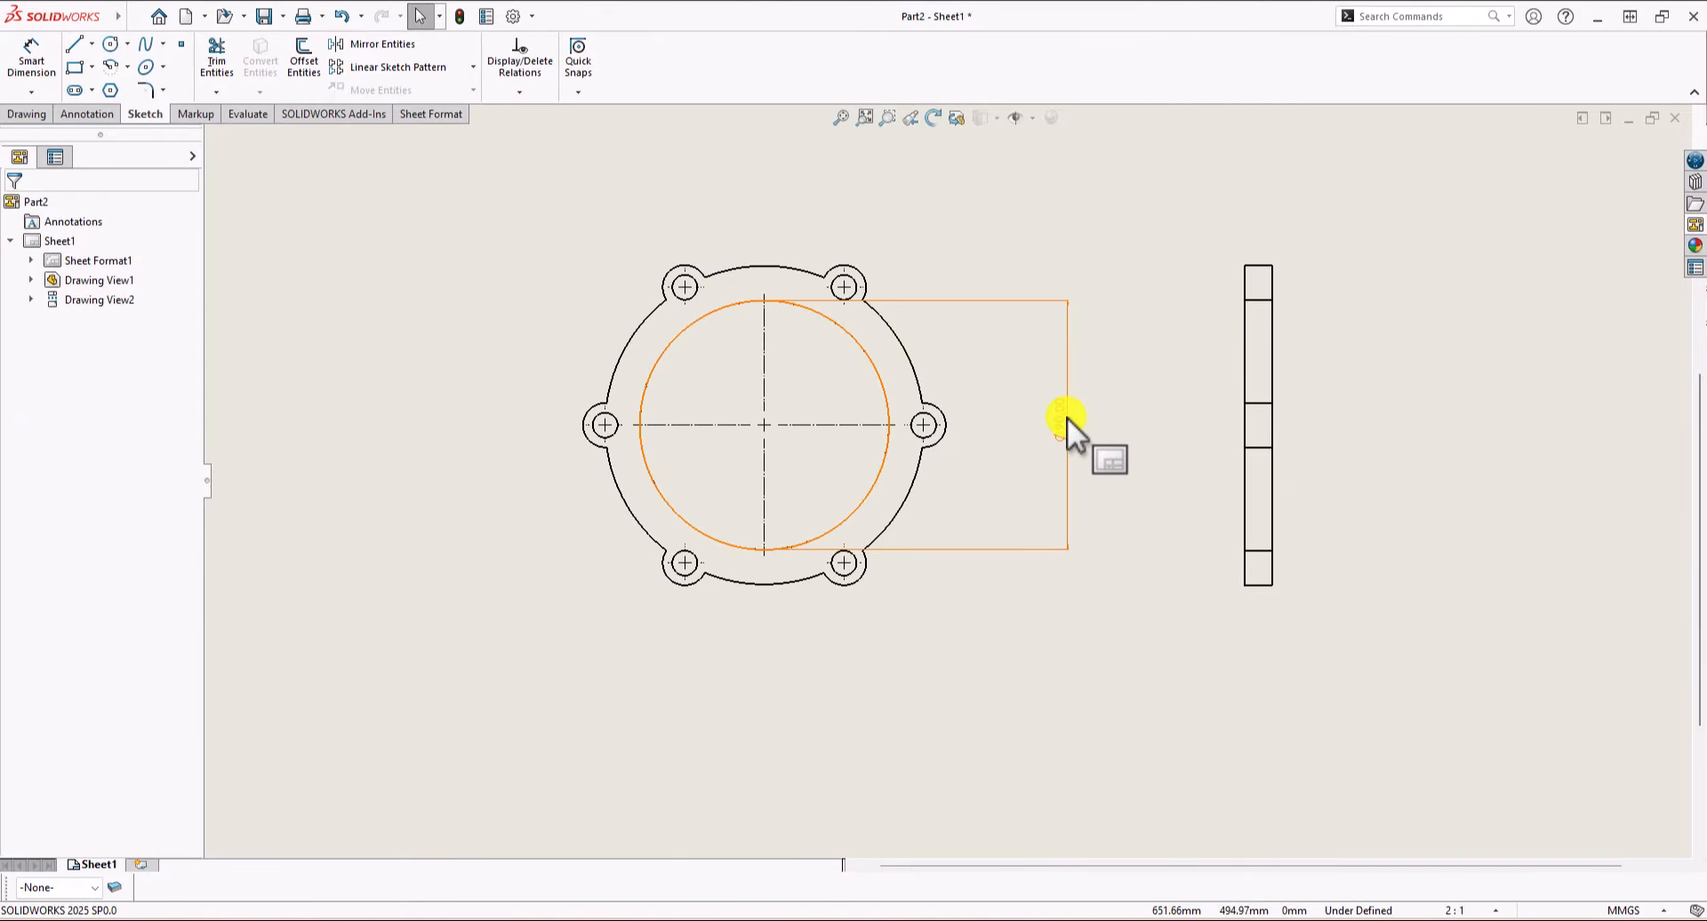
Set the font height for dimensions in the drawing's document properties to 12 mm.
{"action": "left_click", "coordinate": [511, 20]}
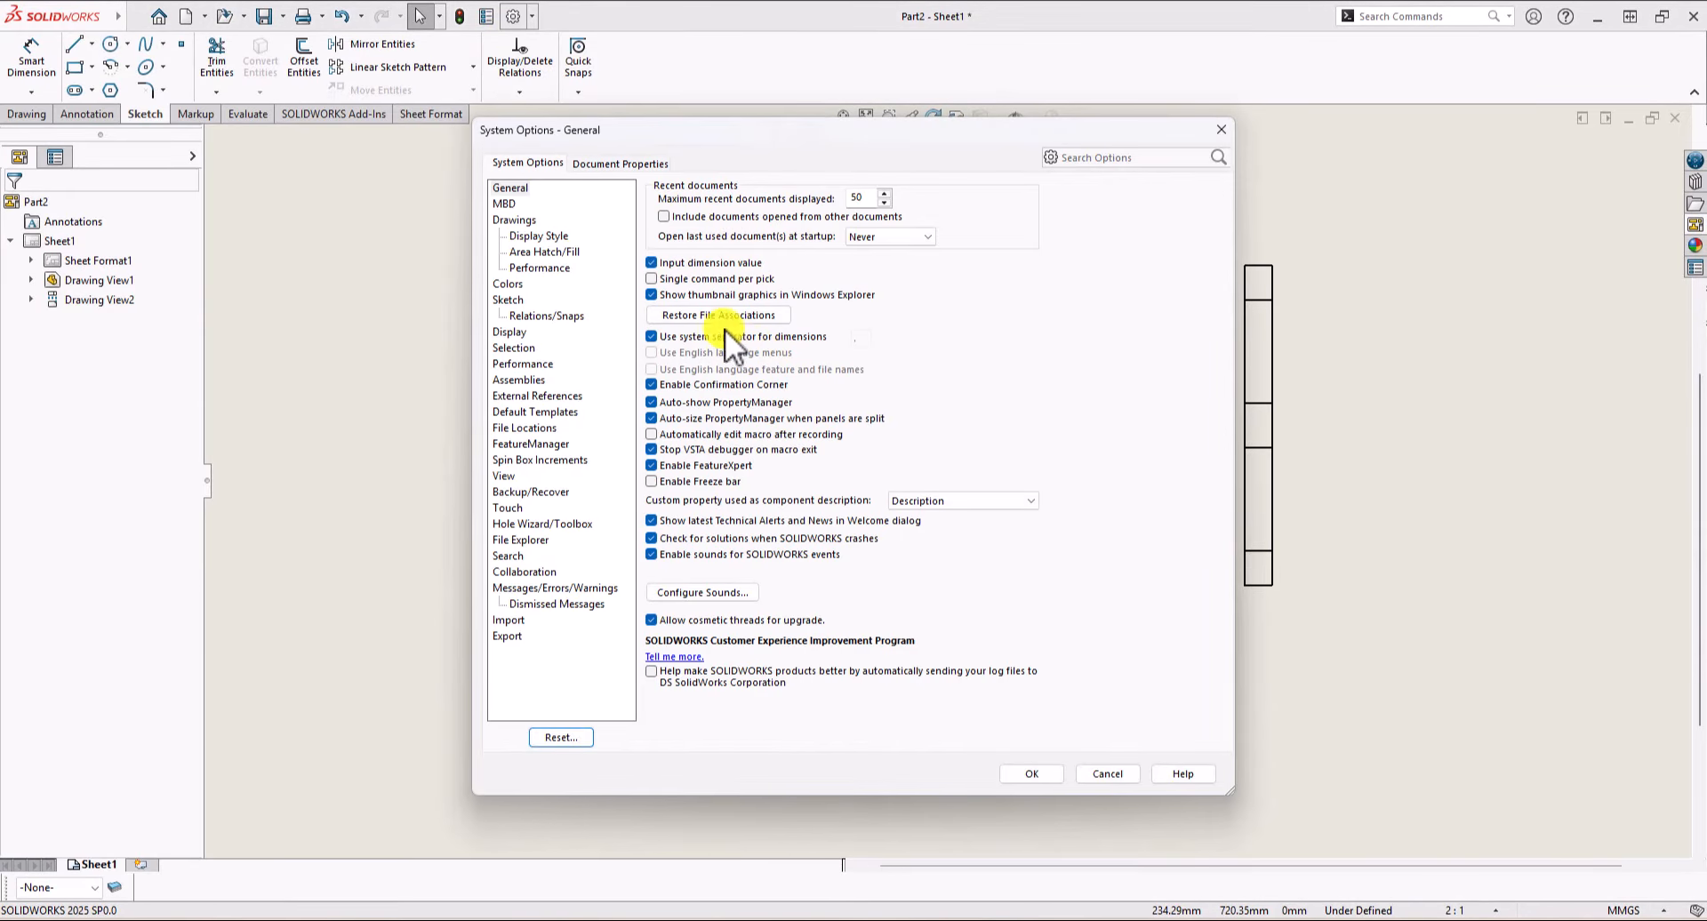
{"action": "left_click", "coordinate": [619, 164]}
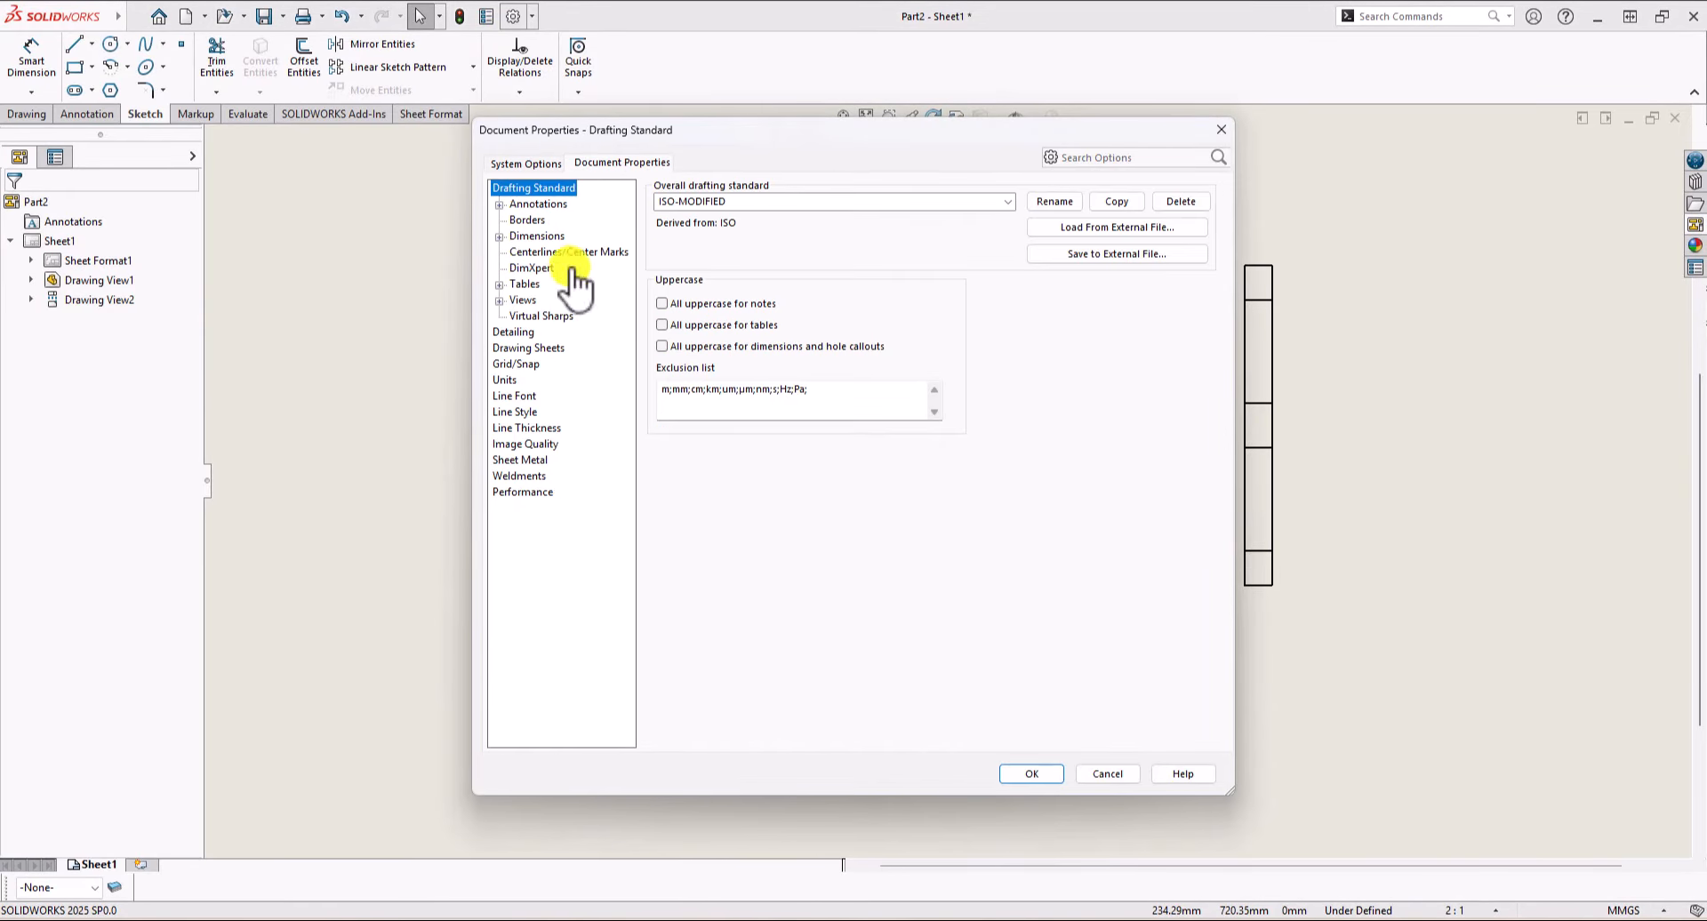
{"action": "left_click", "coordinate": [533, 237]}
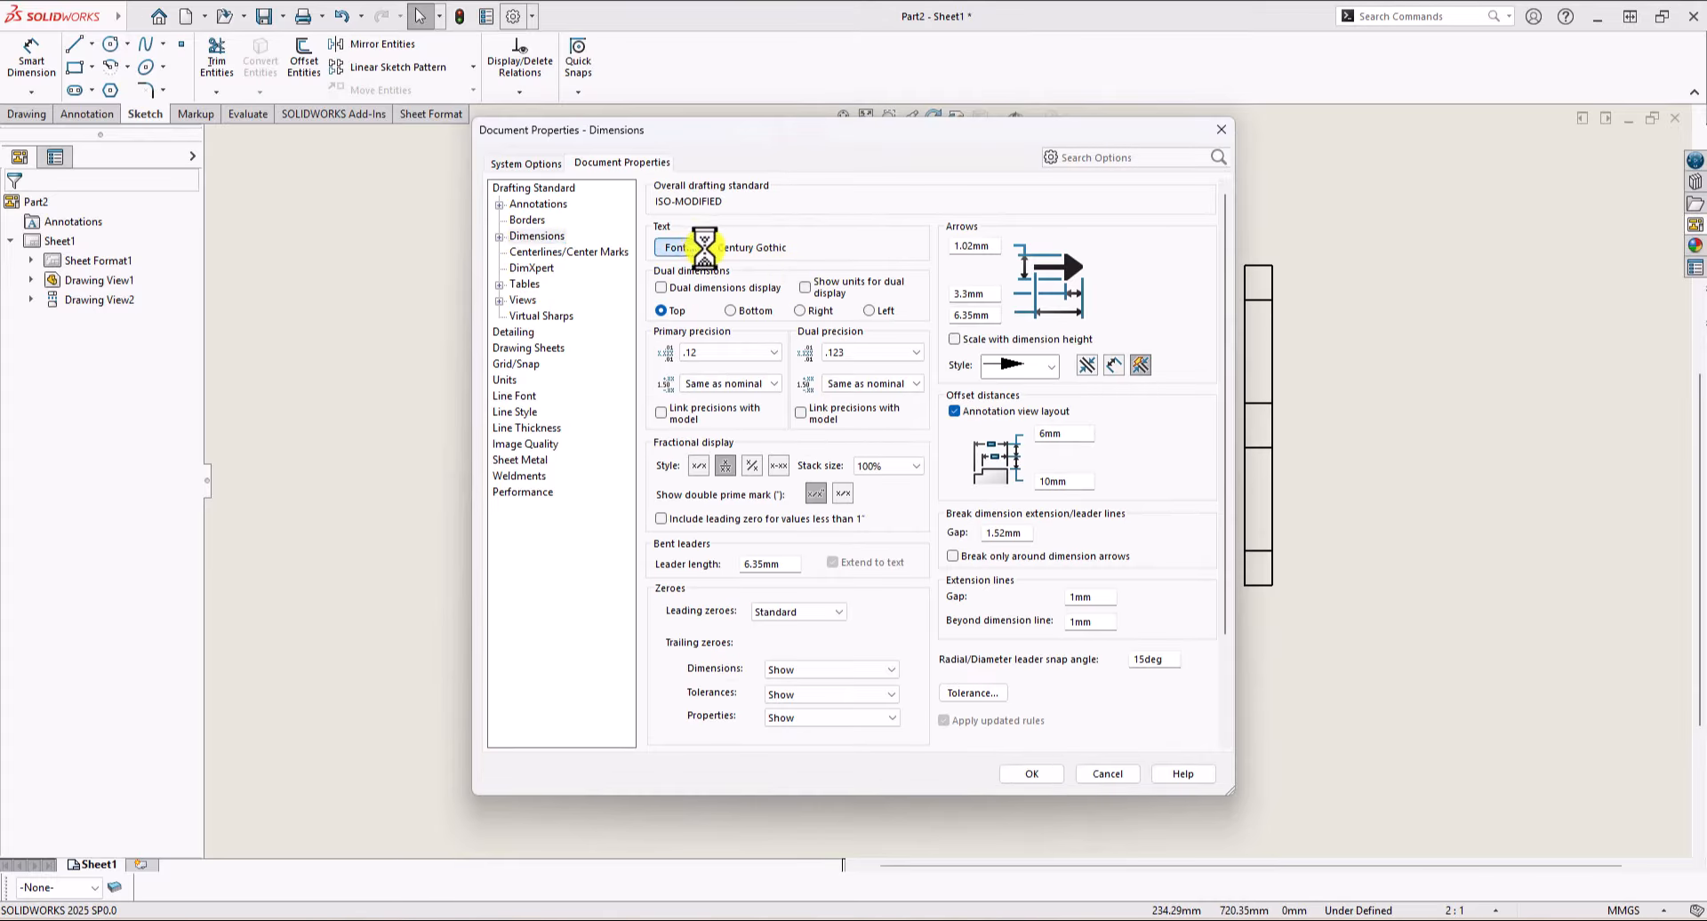
{"action": "left_click", "coordinate": [680, 247]}
{"action": "left_click_drag", "start_coordinate": [972, 385], "coordinate": [920, 384]}
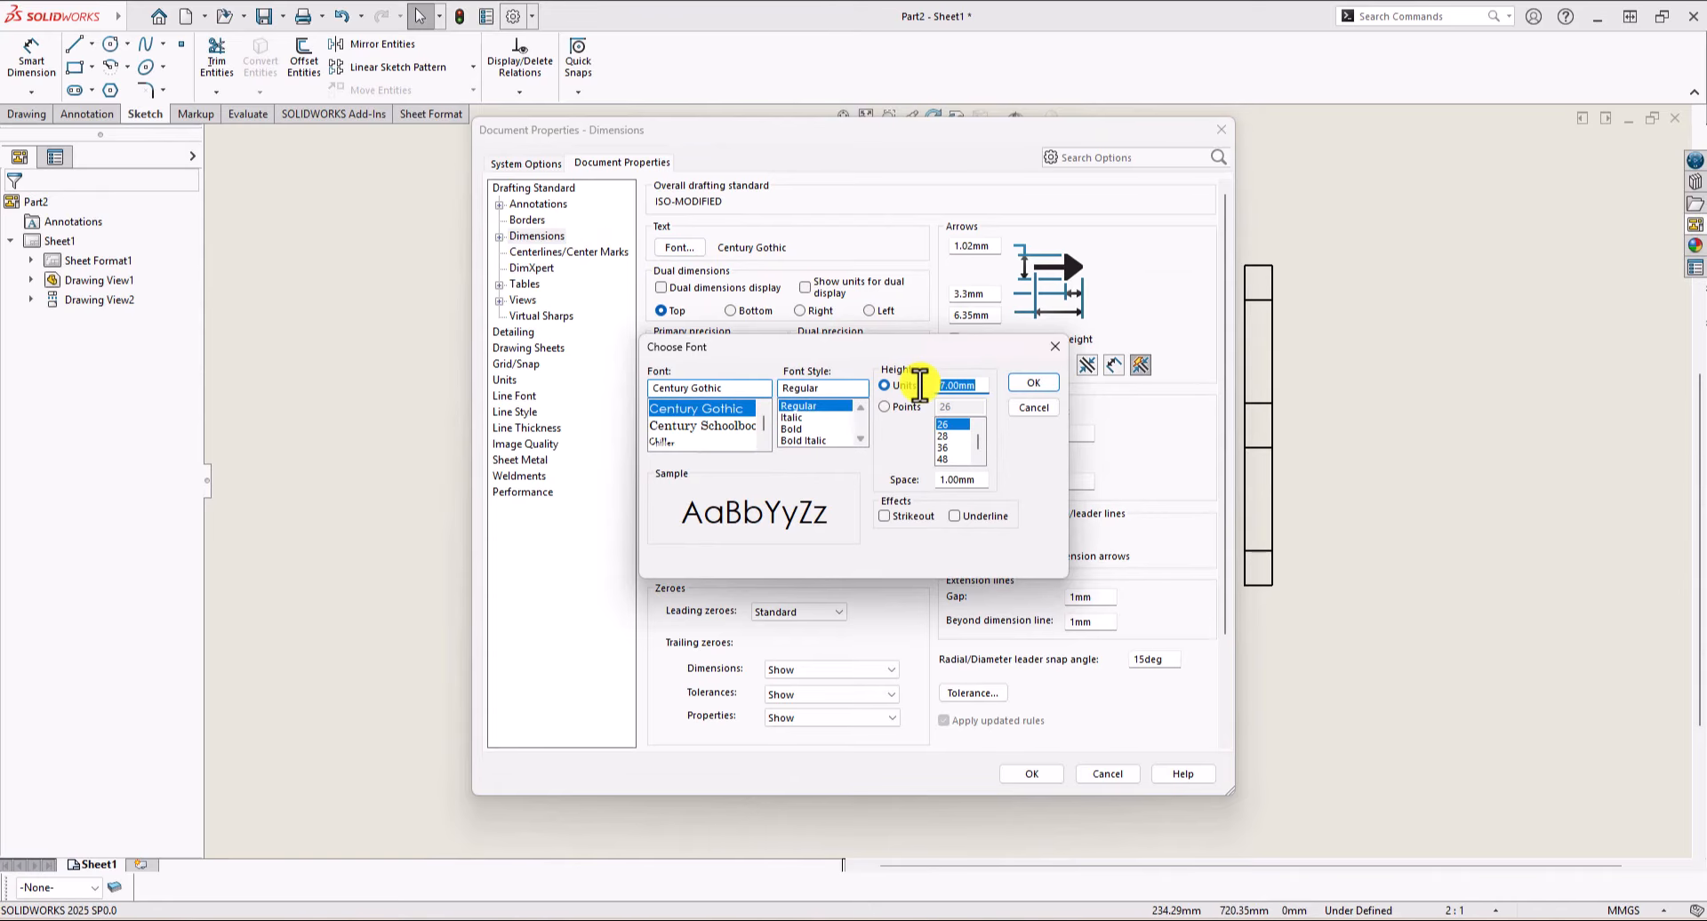
{"action": "type", "text": "10"}
{"action": "left_click", "coordinate": [1043, 380]}
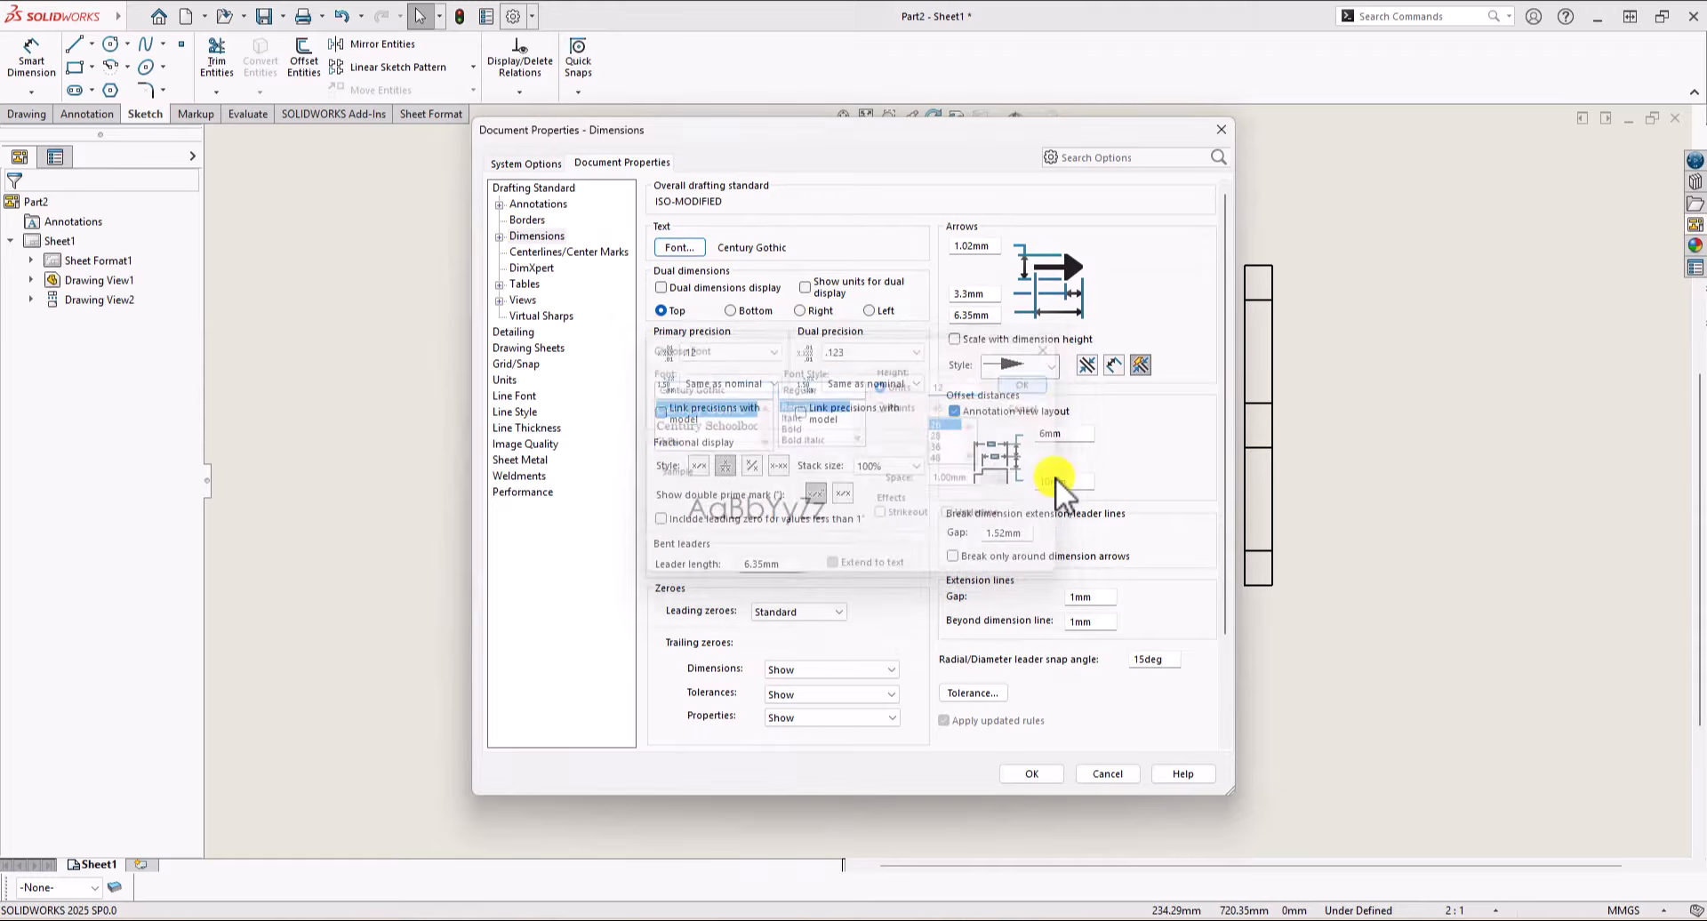
{"action": "left_click", "coordinate": [1031, 774]}
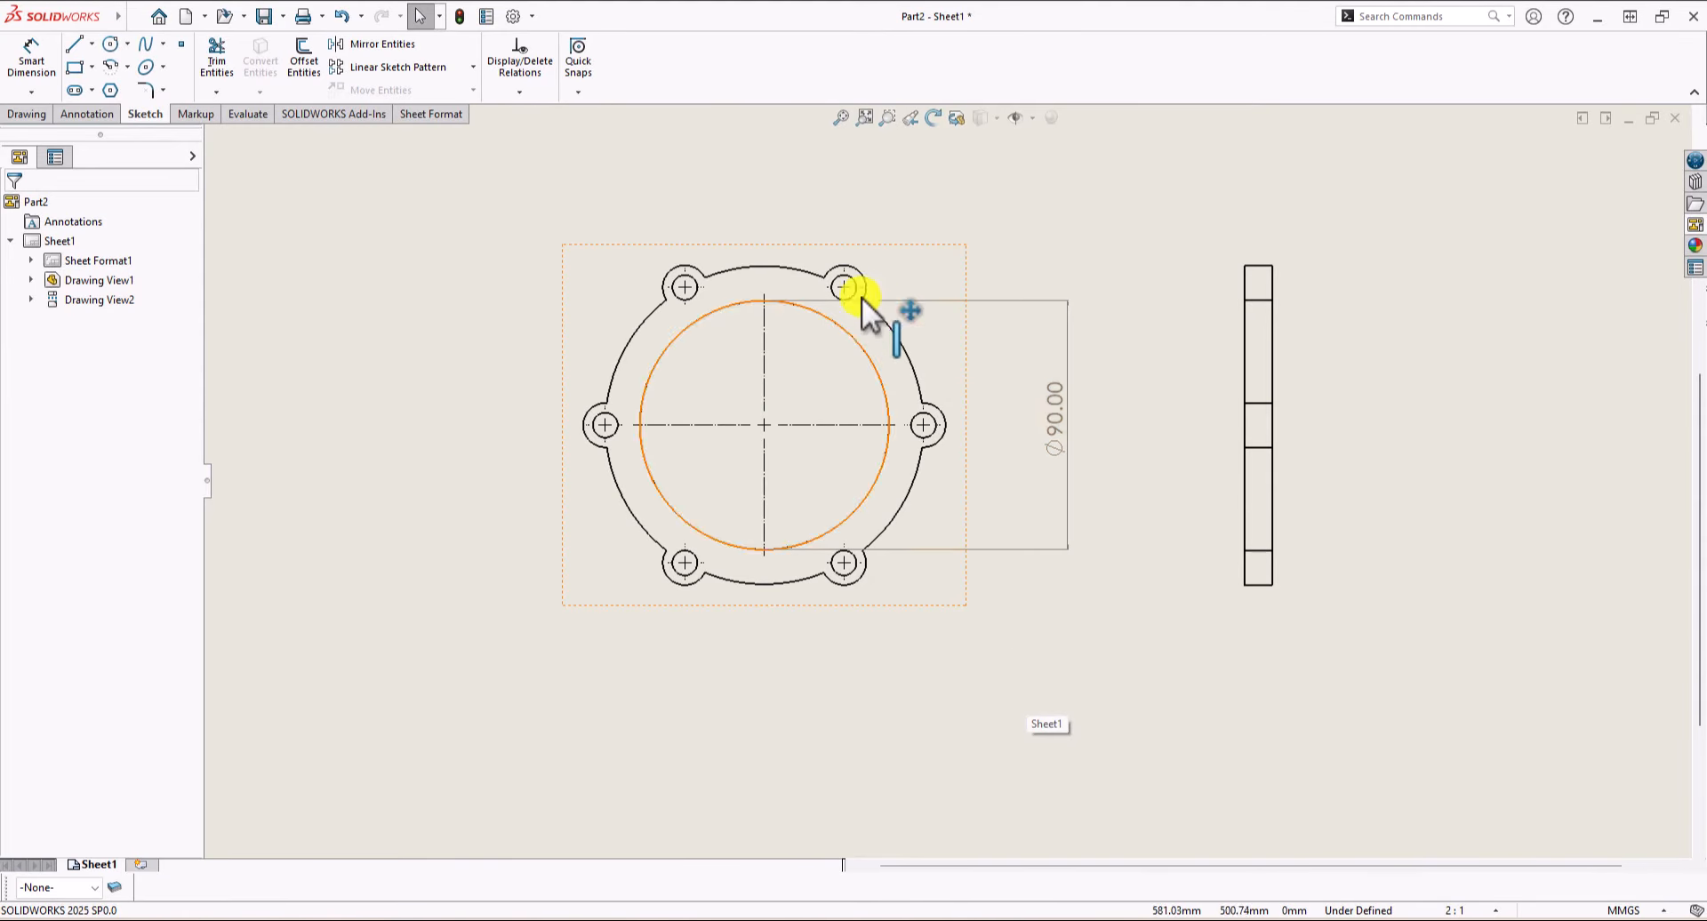
Dimension the flange's outer arc between the two upper lugs in the front view, displaying the dimension as a diameter.
{"action": "left_click", "coordinate": [781, 267]}
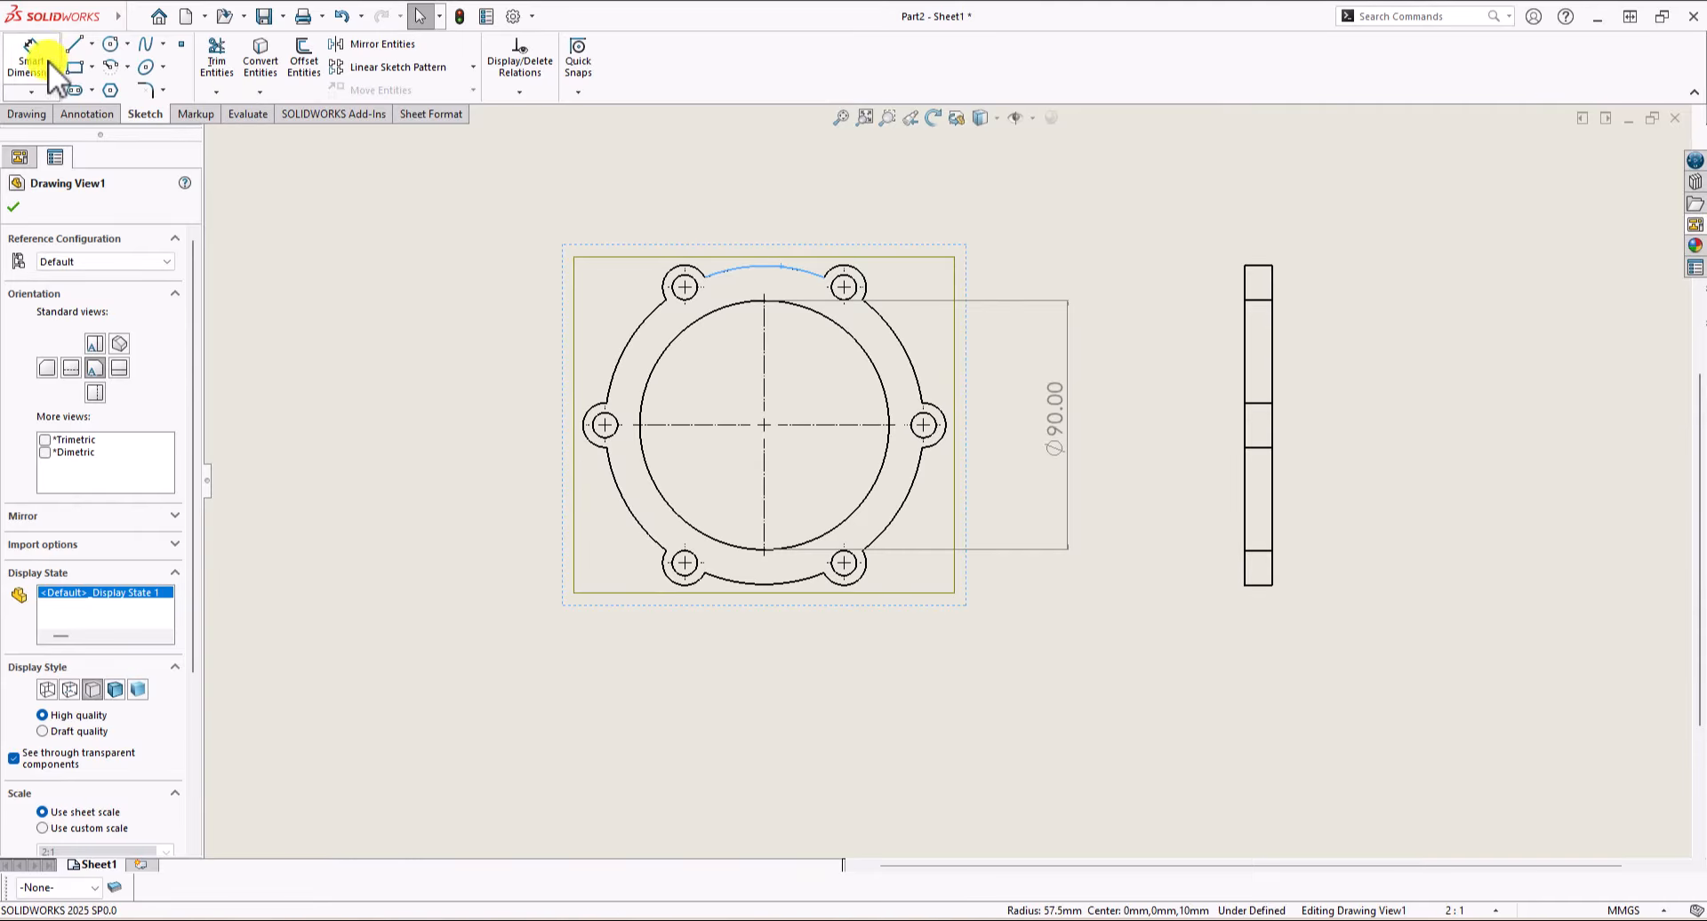
{"action": "left_click", "coordinate": [32, 61]}
{"action": "left_click", "coordinate": [777, 265]}
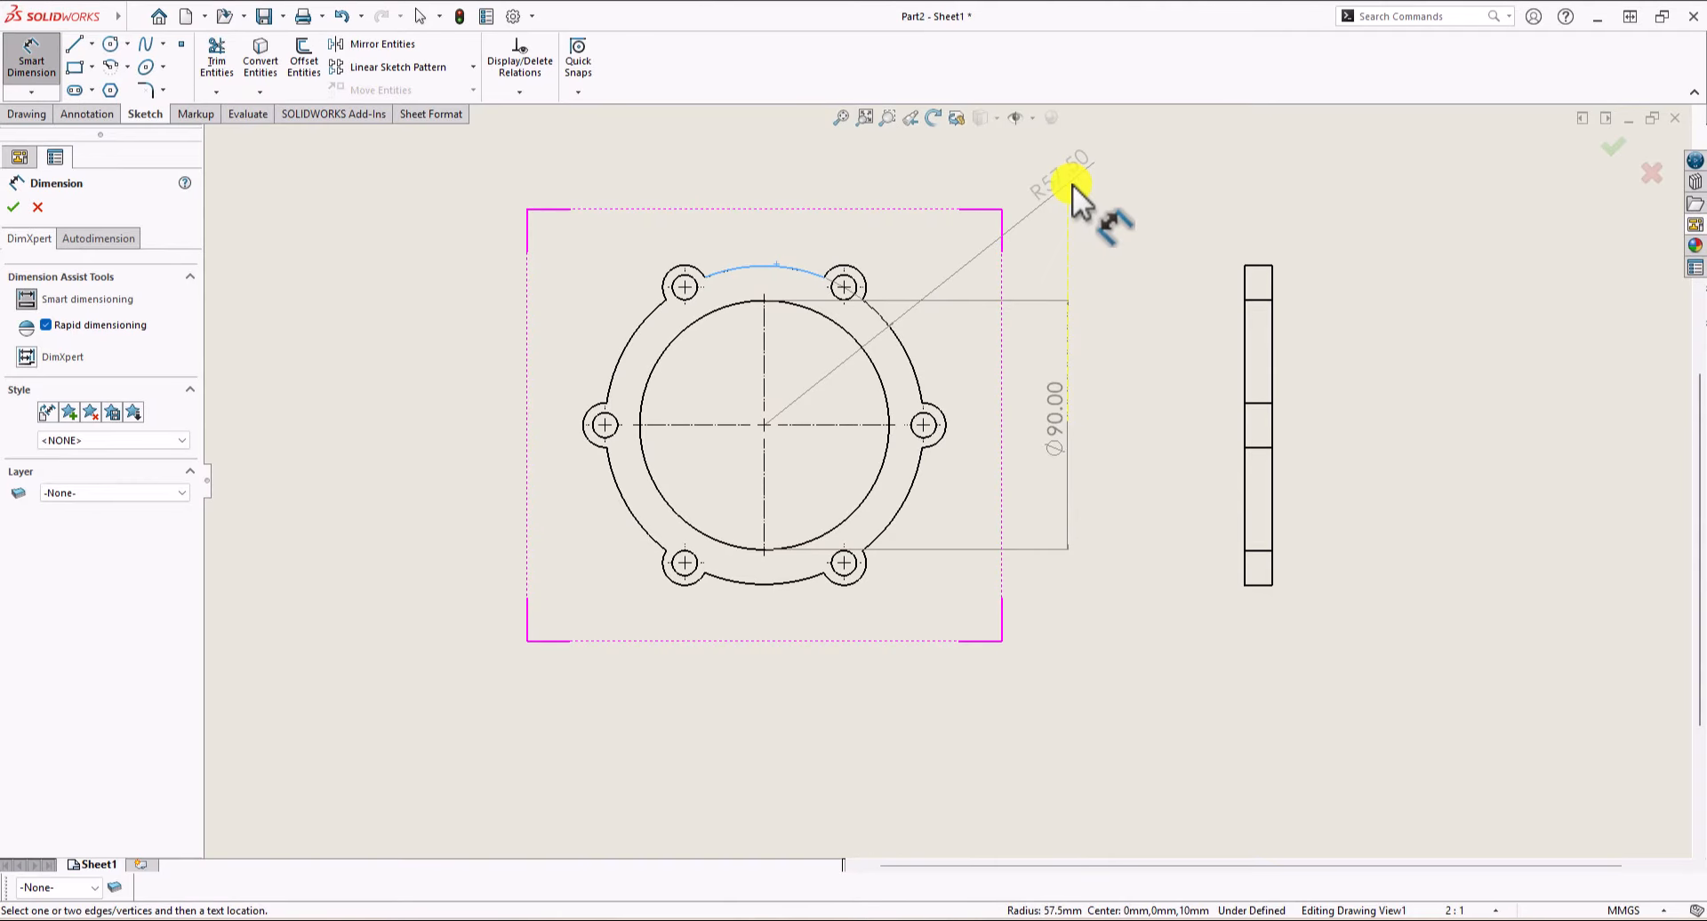
{"action": "left_click", "coordinate": [1072, 185]}
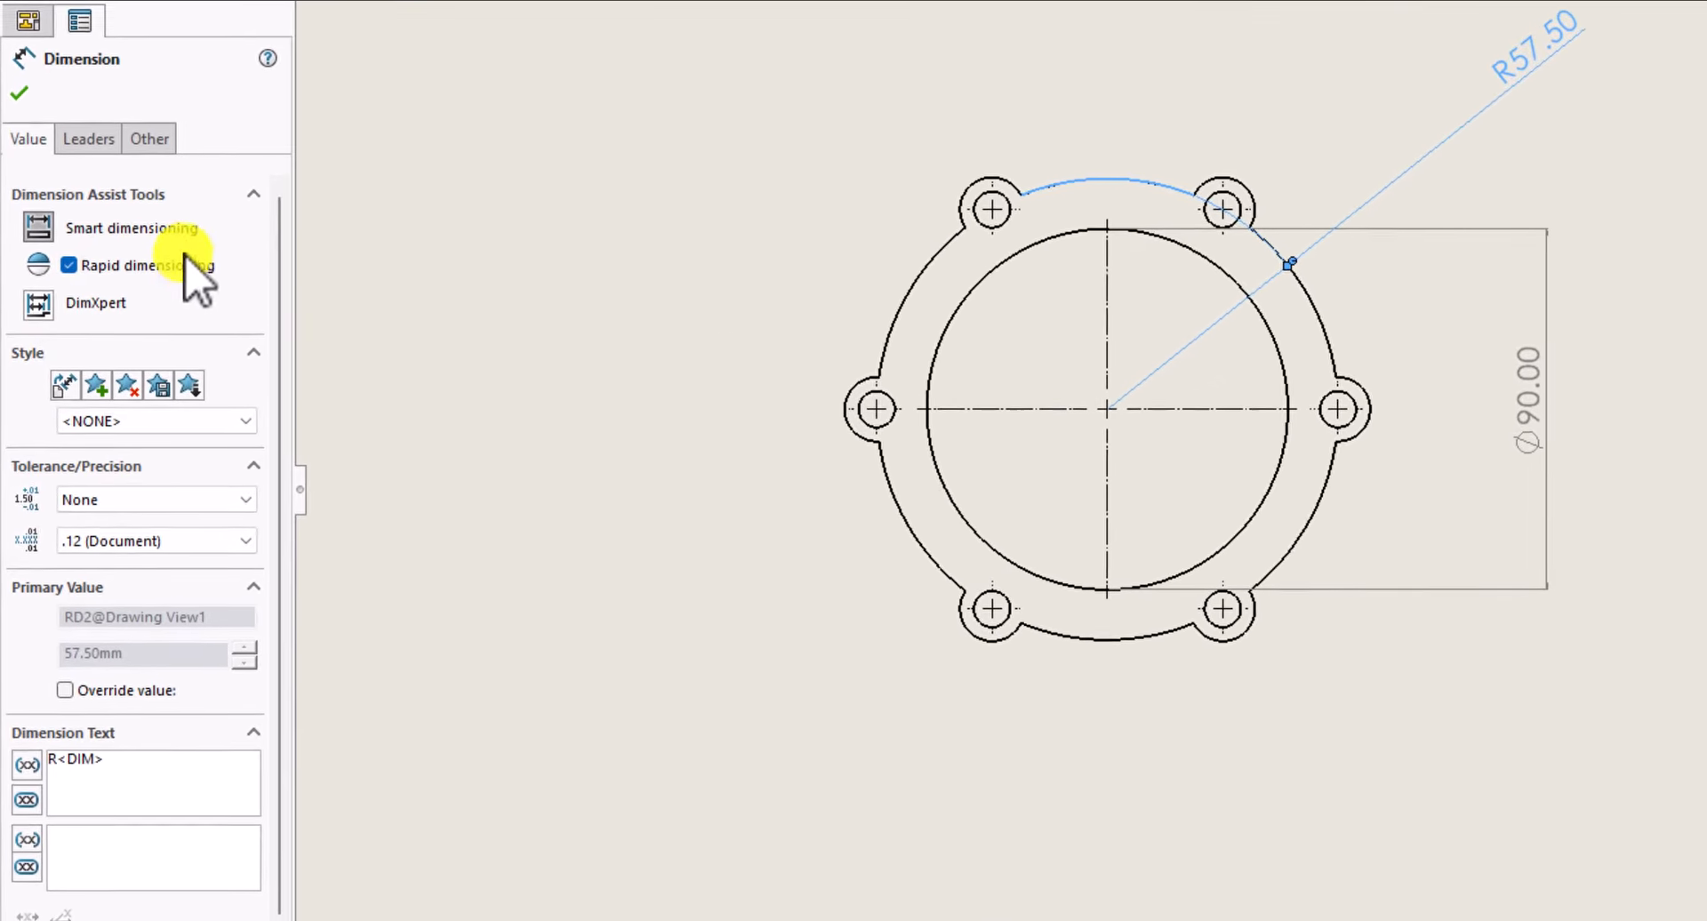
{"action": "left_click", "coordinate": [89, 138]}
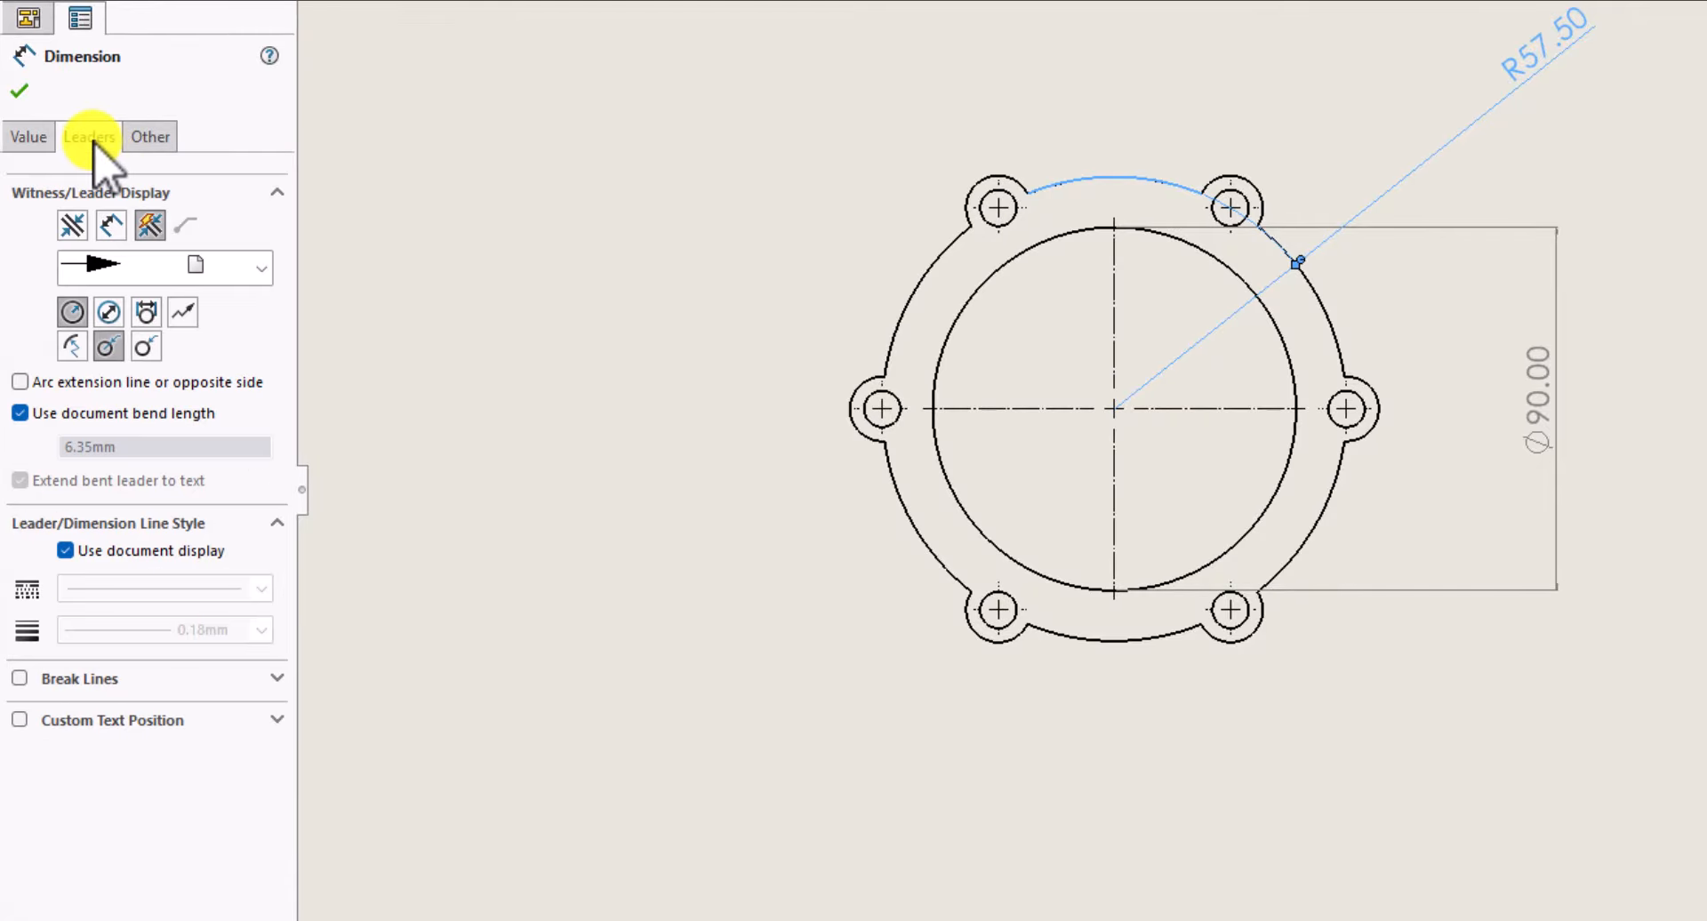
{"action": "left_click", "coordinate": [109, 311]}
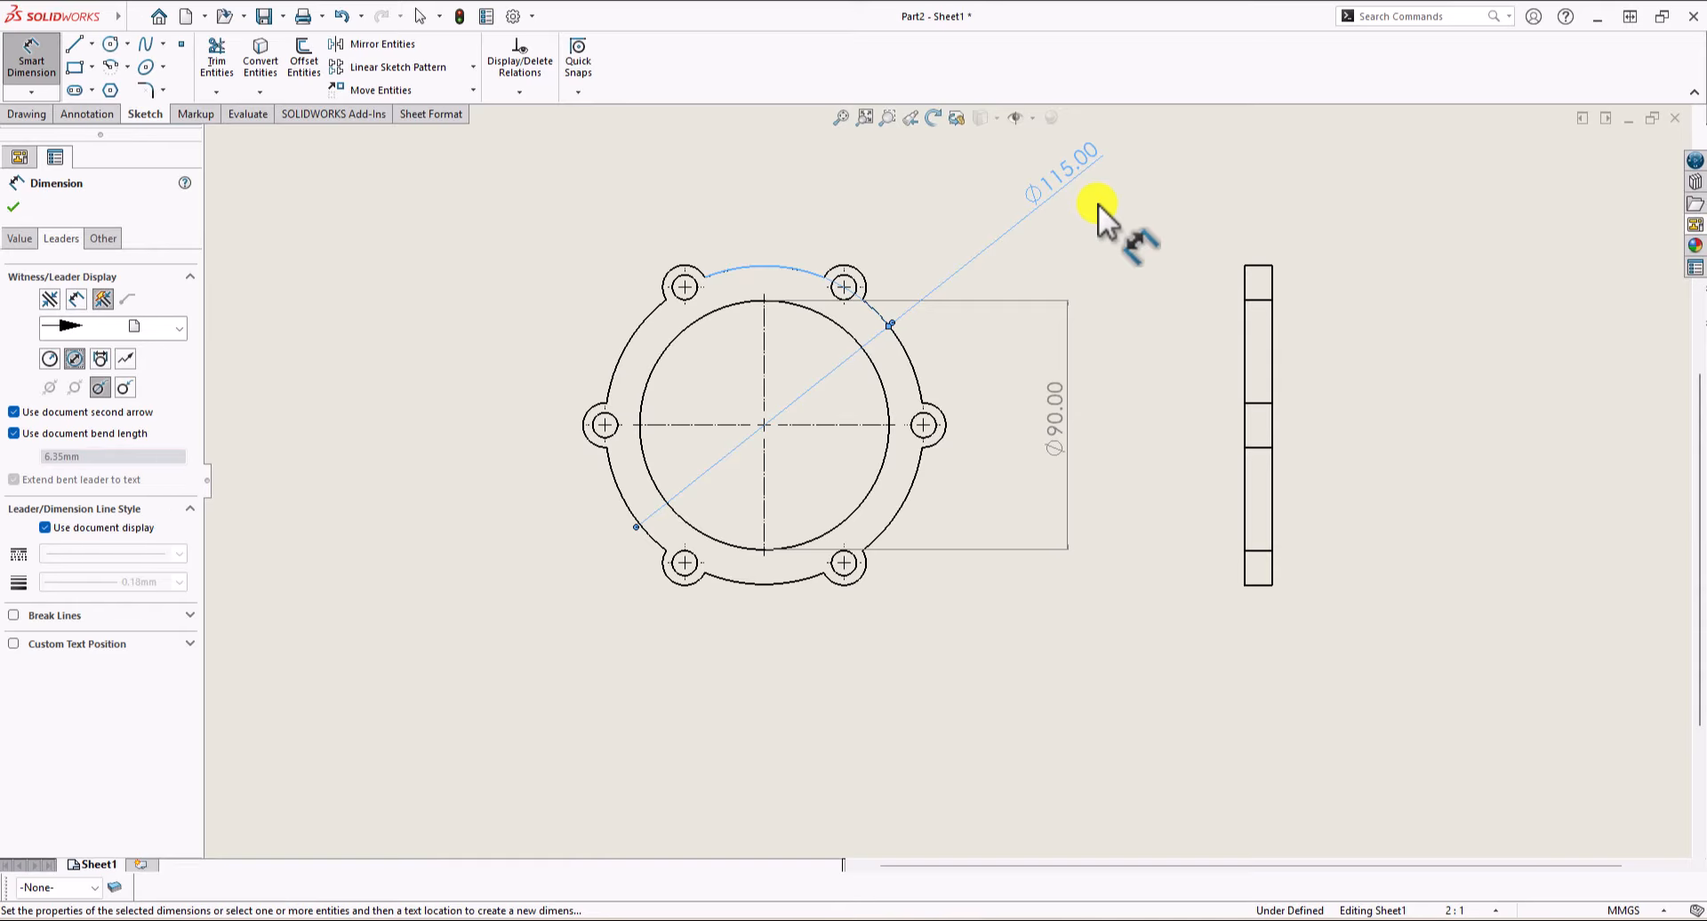
Dimension the lower-right lug's outer arc in the front view, displayed as a diameter, and dimension the diameter of its hole.
{"action": "scroll", "coordinate": [853, 594], "scroll_direction": "down", "scroll_amount": 3}
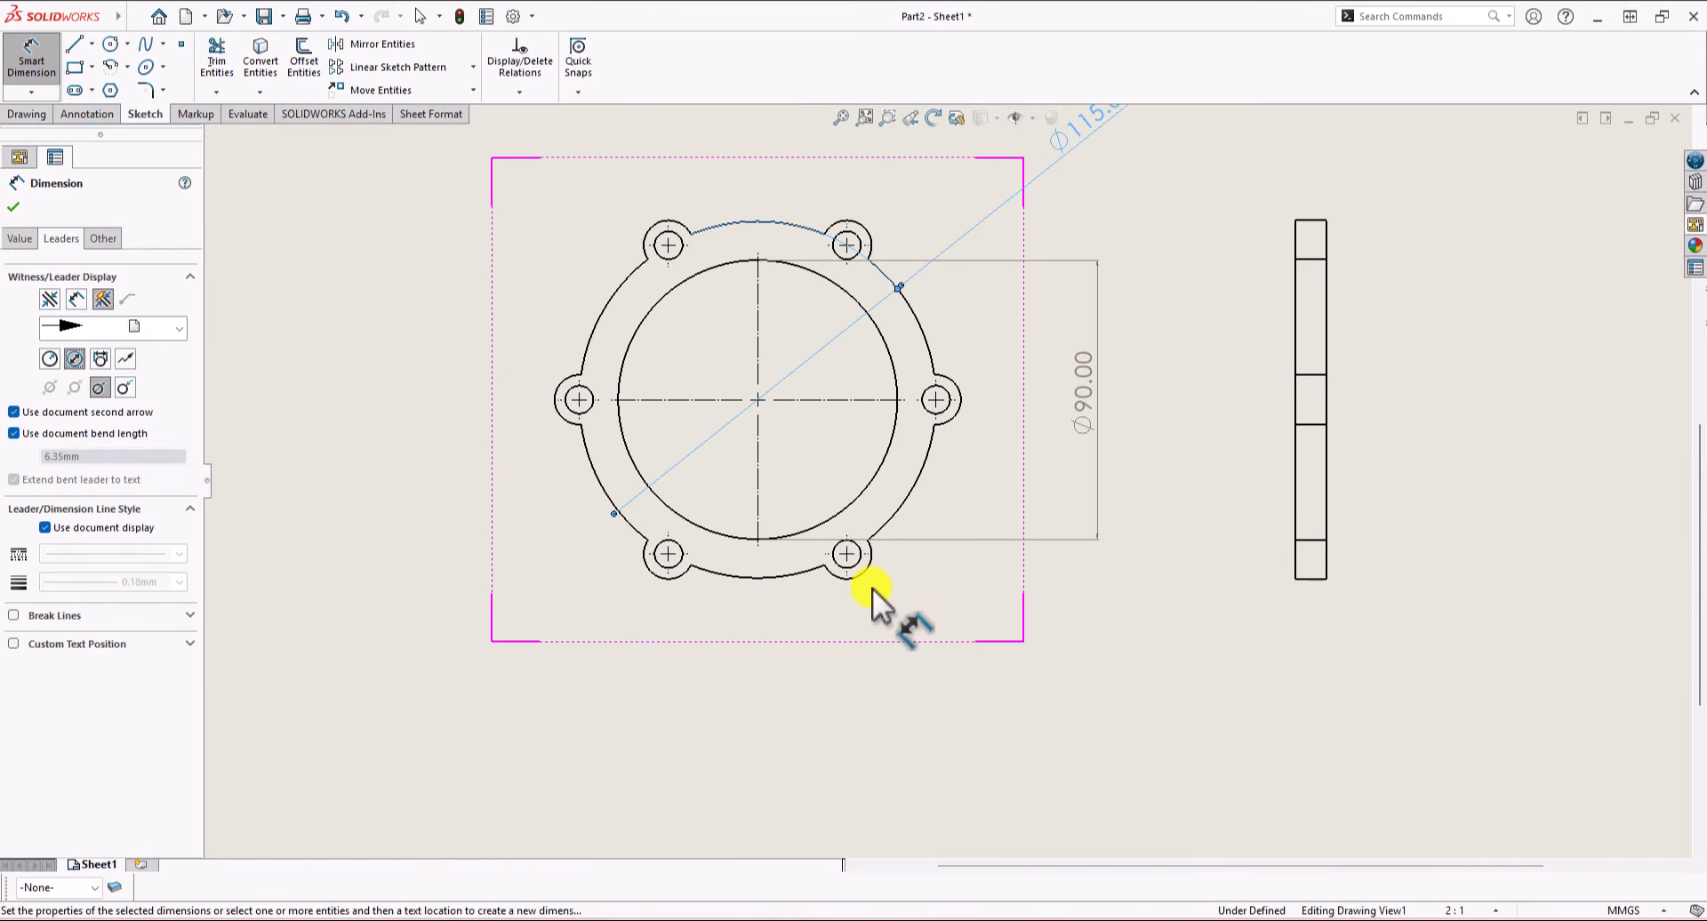
{"action": "left_click", "coordinate": [872, 561]}
{"action": "left_click", "coordinate": [998, 605]}
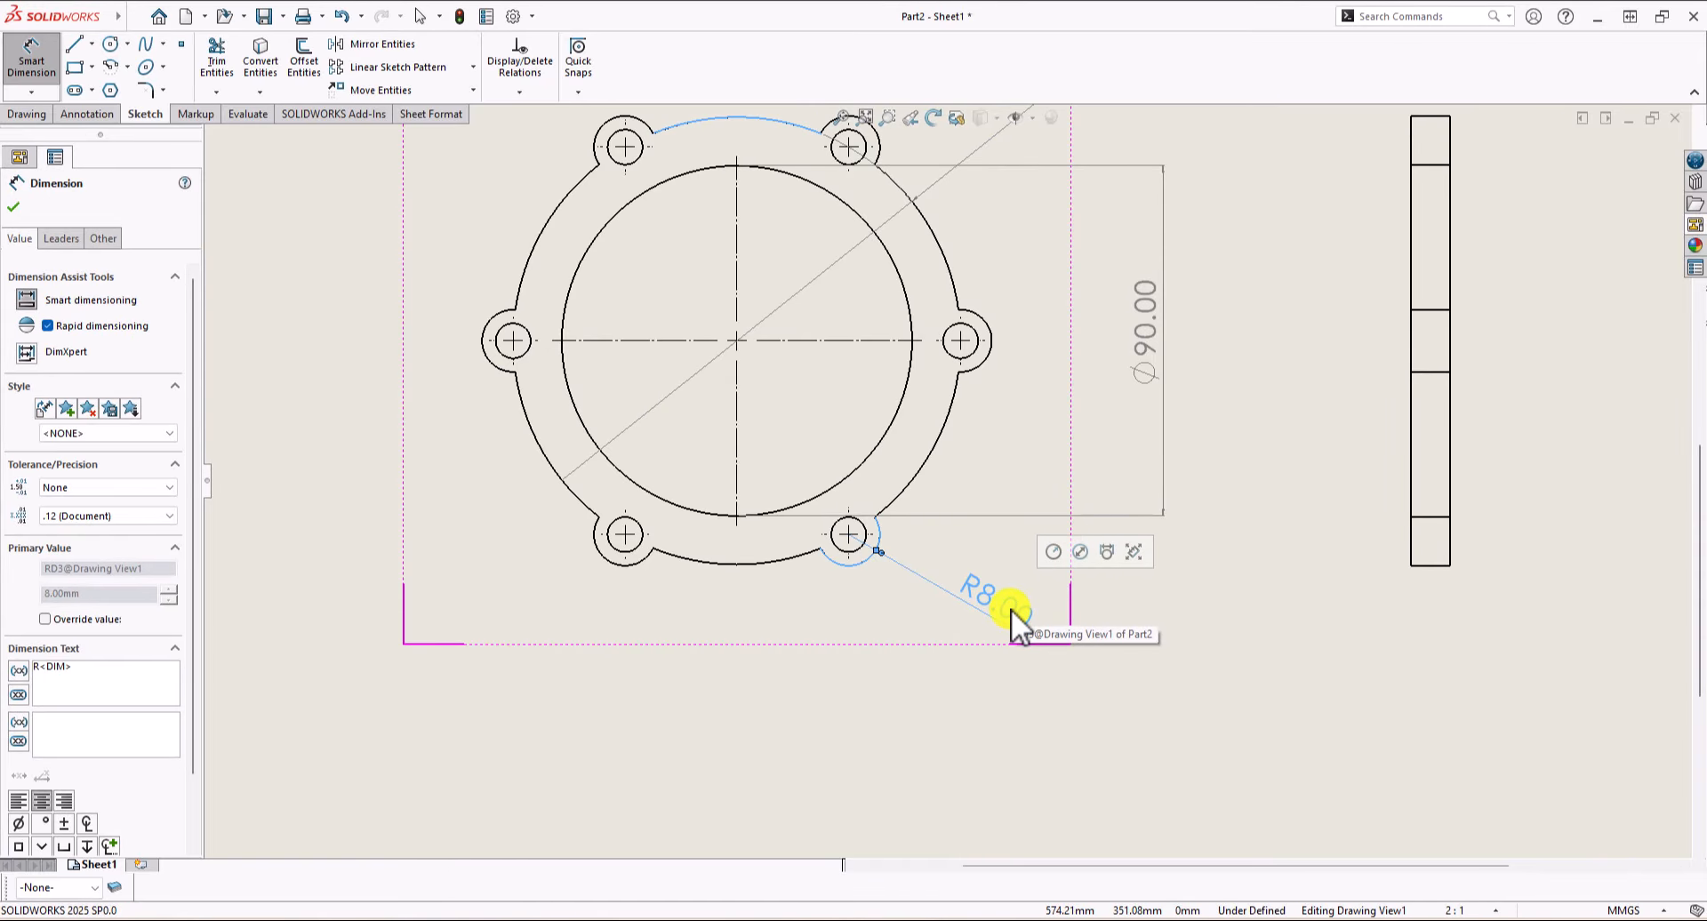
{"action": "left_click", "coordinate": [61, 240]}
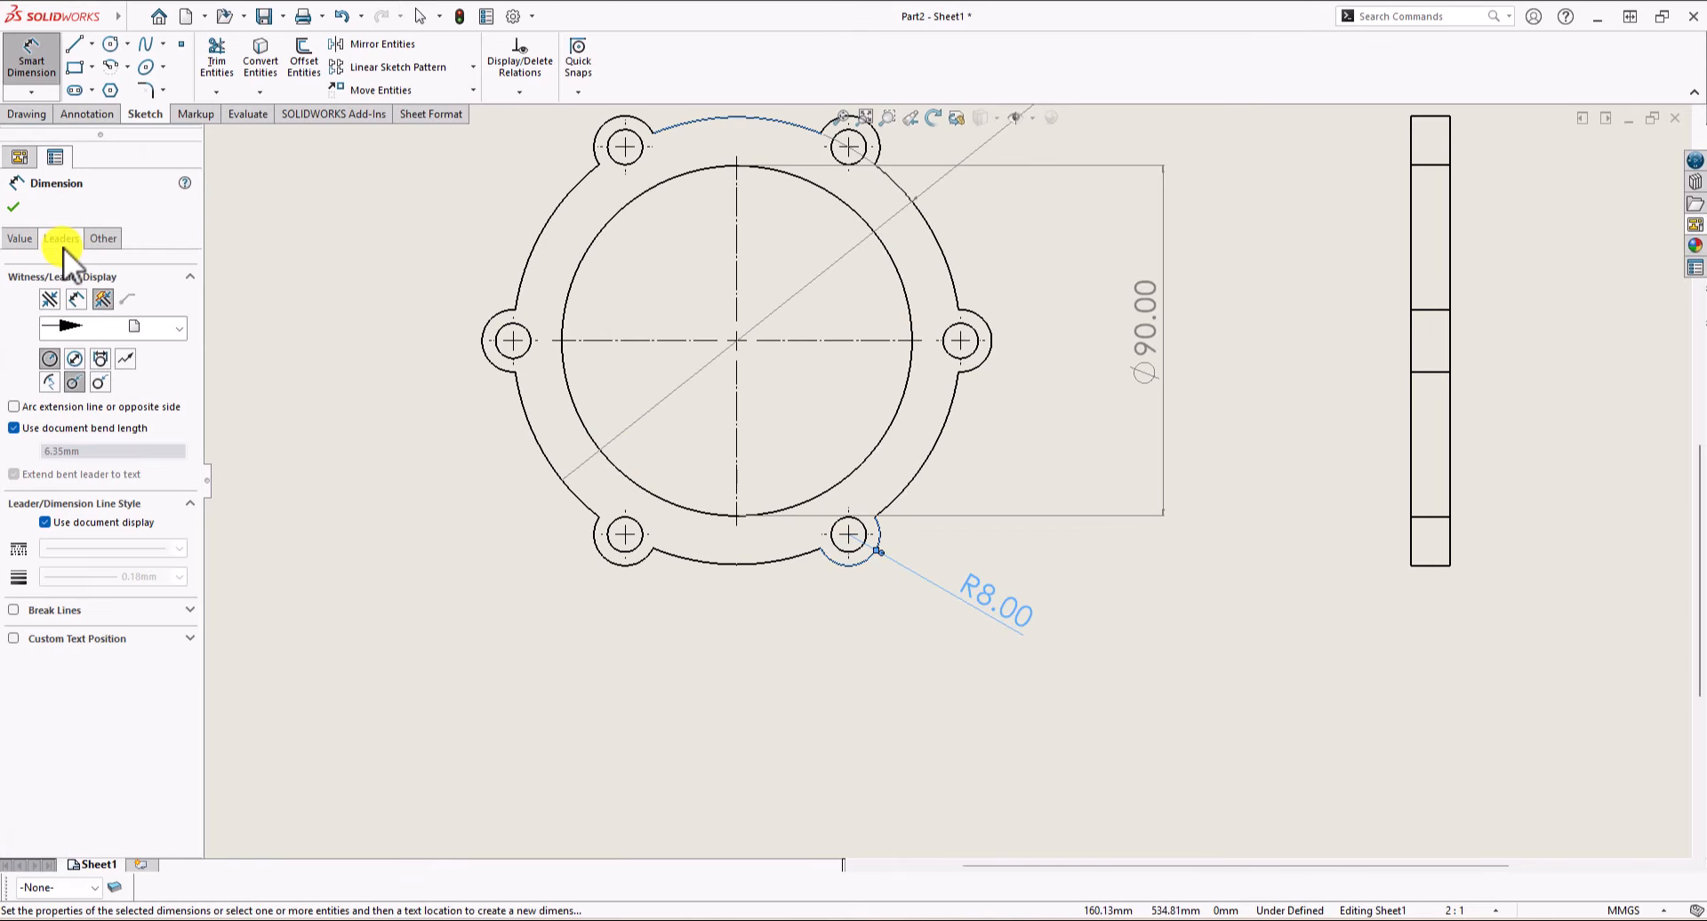
{"action": "left_click", "coordinate": [76, 358]}
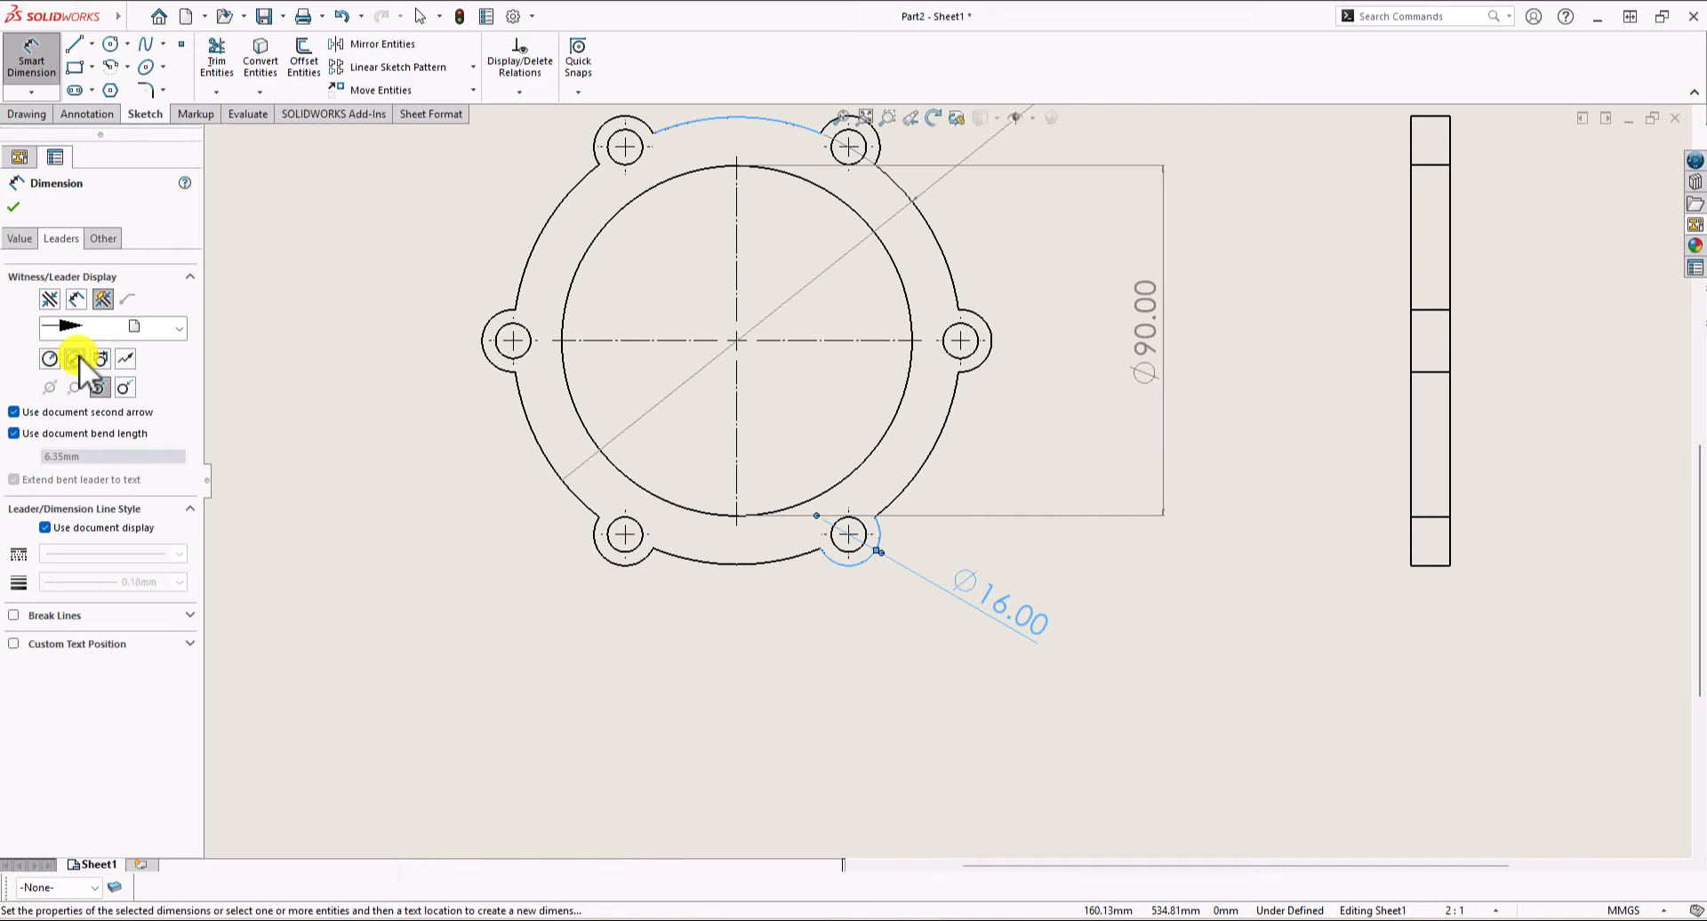
{"action": "left_click", "coordinate": [867, 534]}
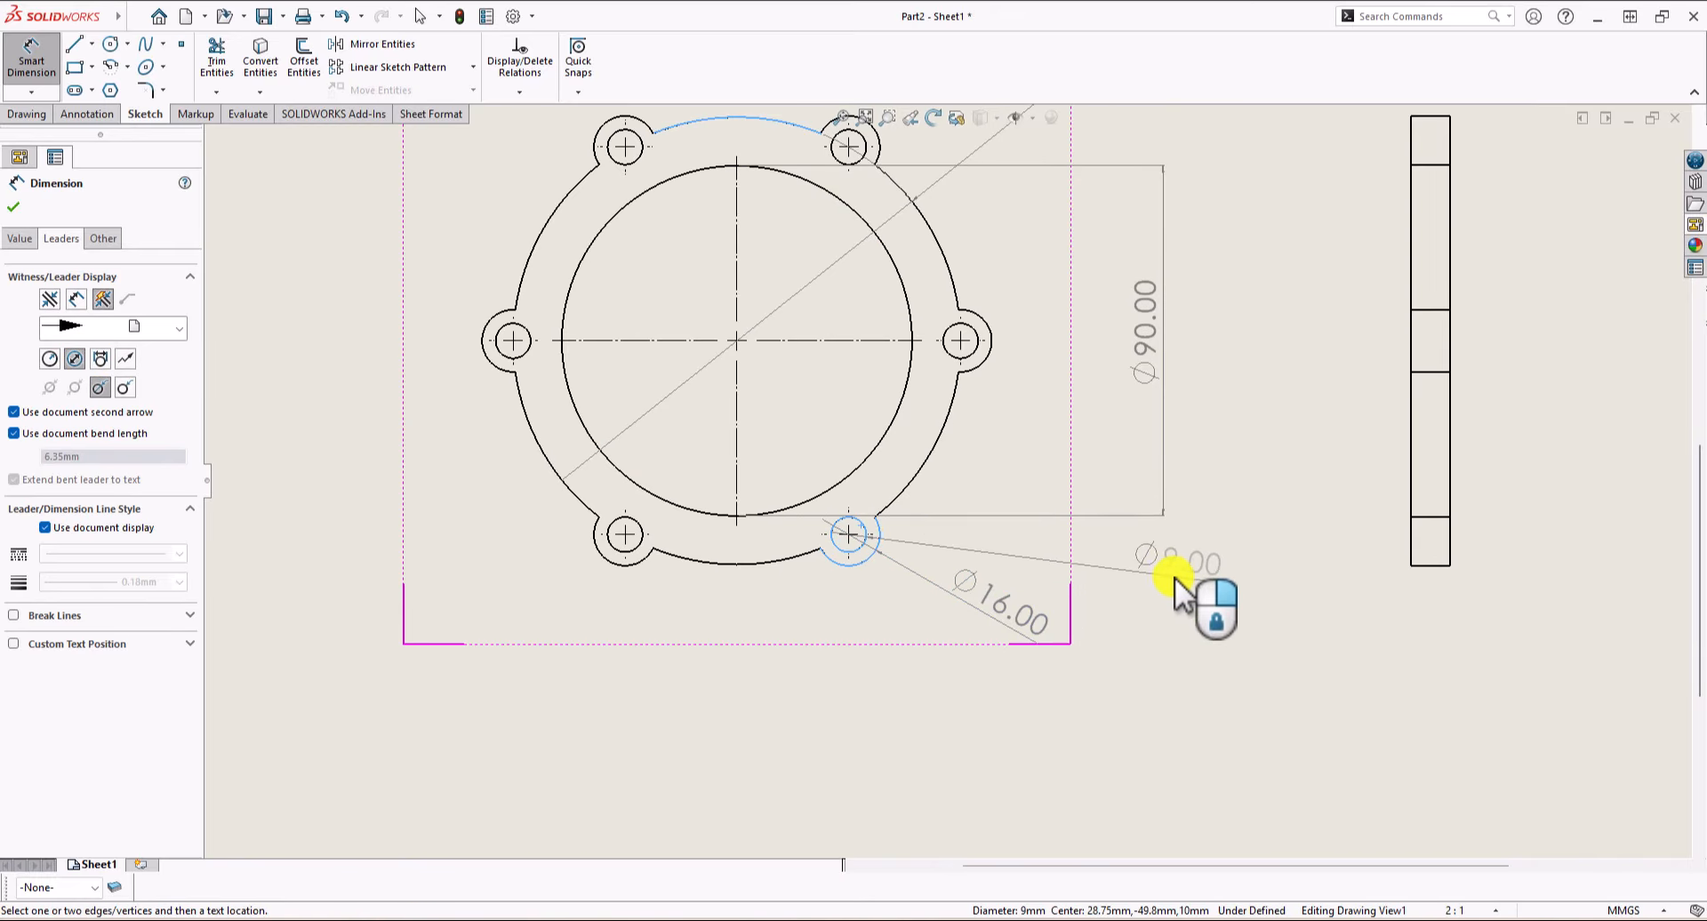
{"action": "left_click", "coordinate": [1176, 578]}
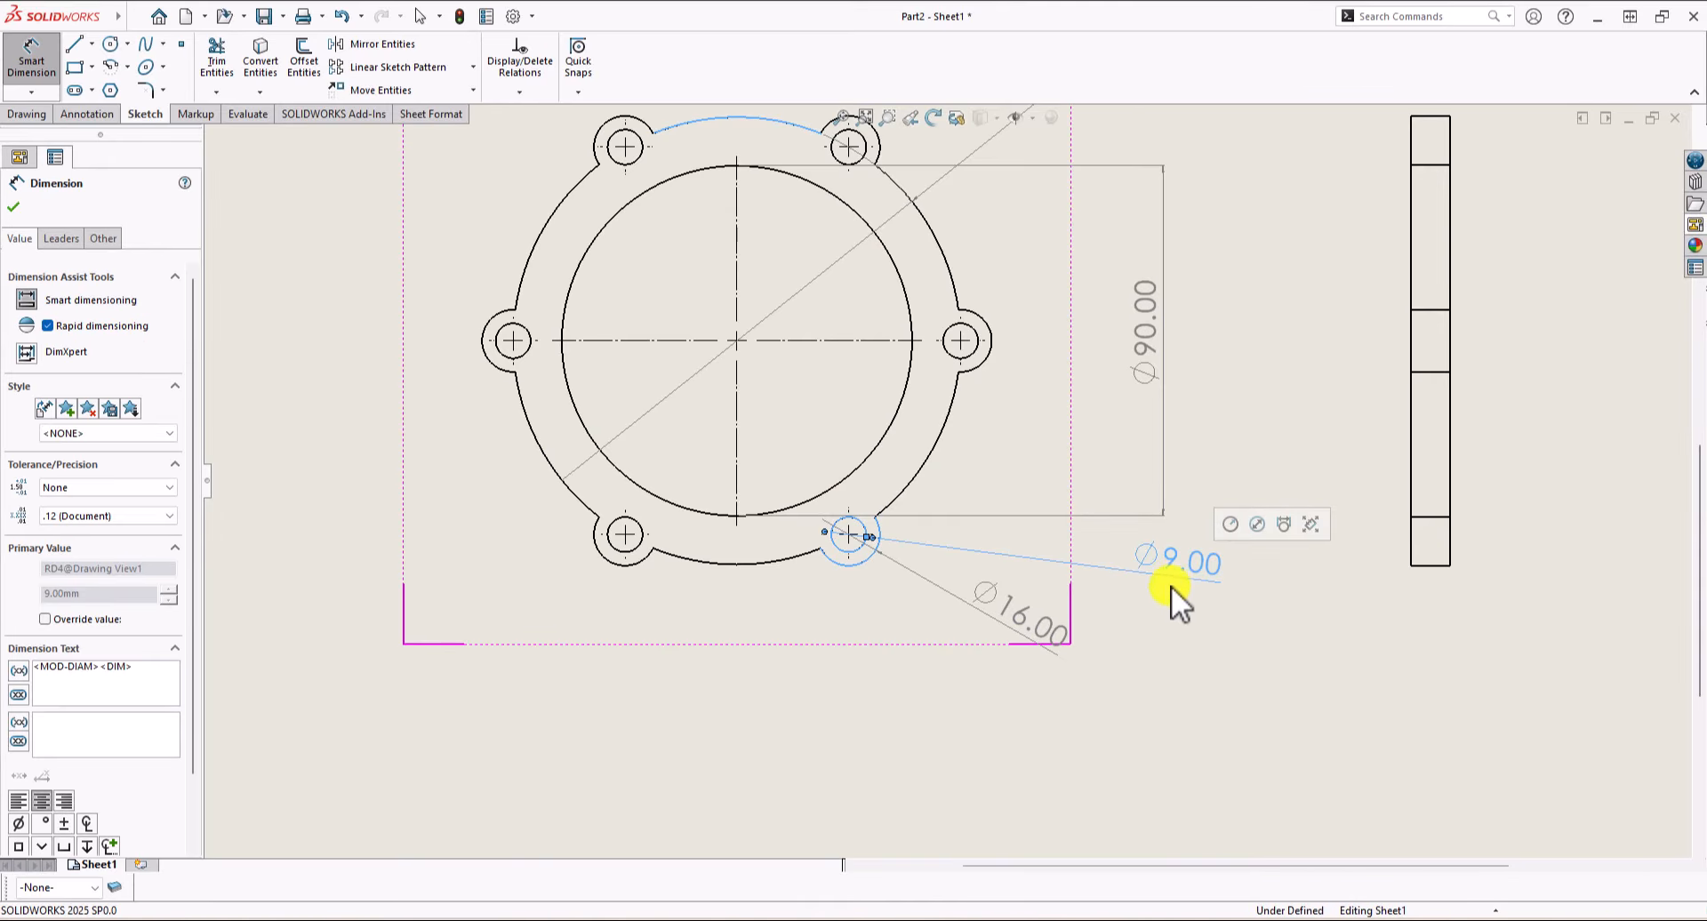
Dimension the flange's thickness in the side view, placing the dimension below the view.
{"action": "scroll", "coordinate": [1171, 600], "scroll_direction": "up", "scroll_amount": 4}
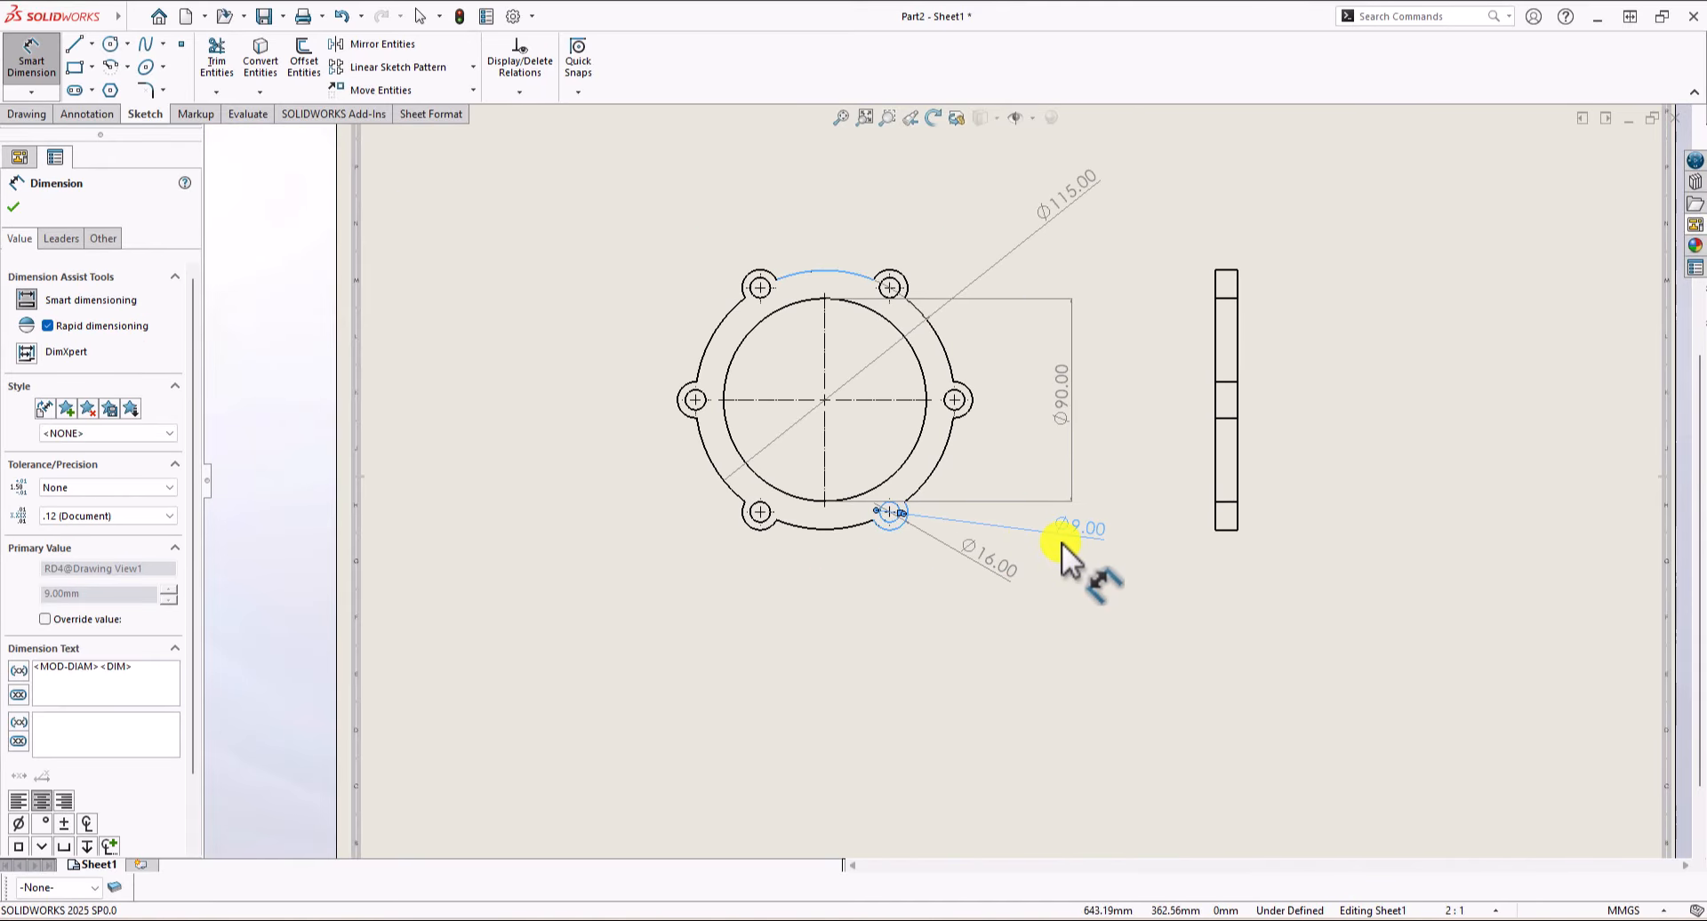
{"action": "left_click", "coordinate": [1225, 531]}
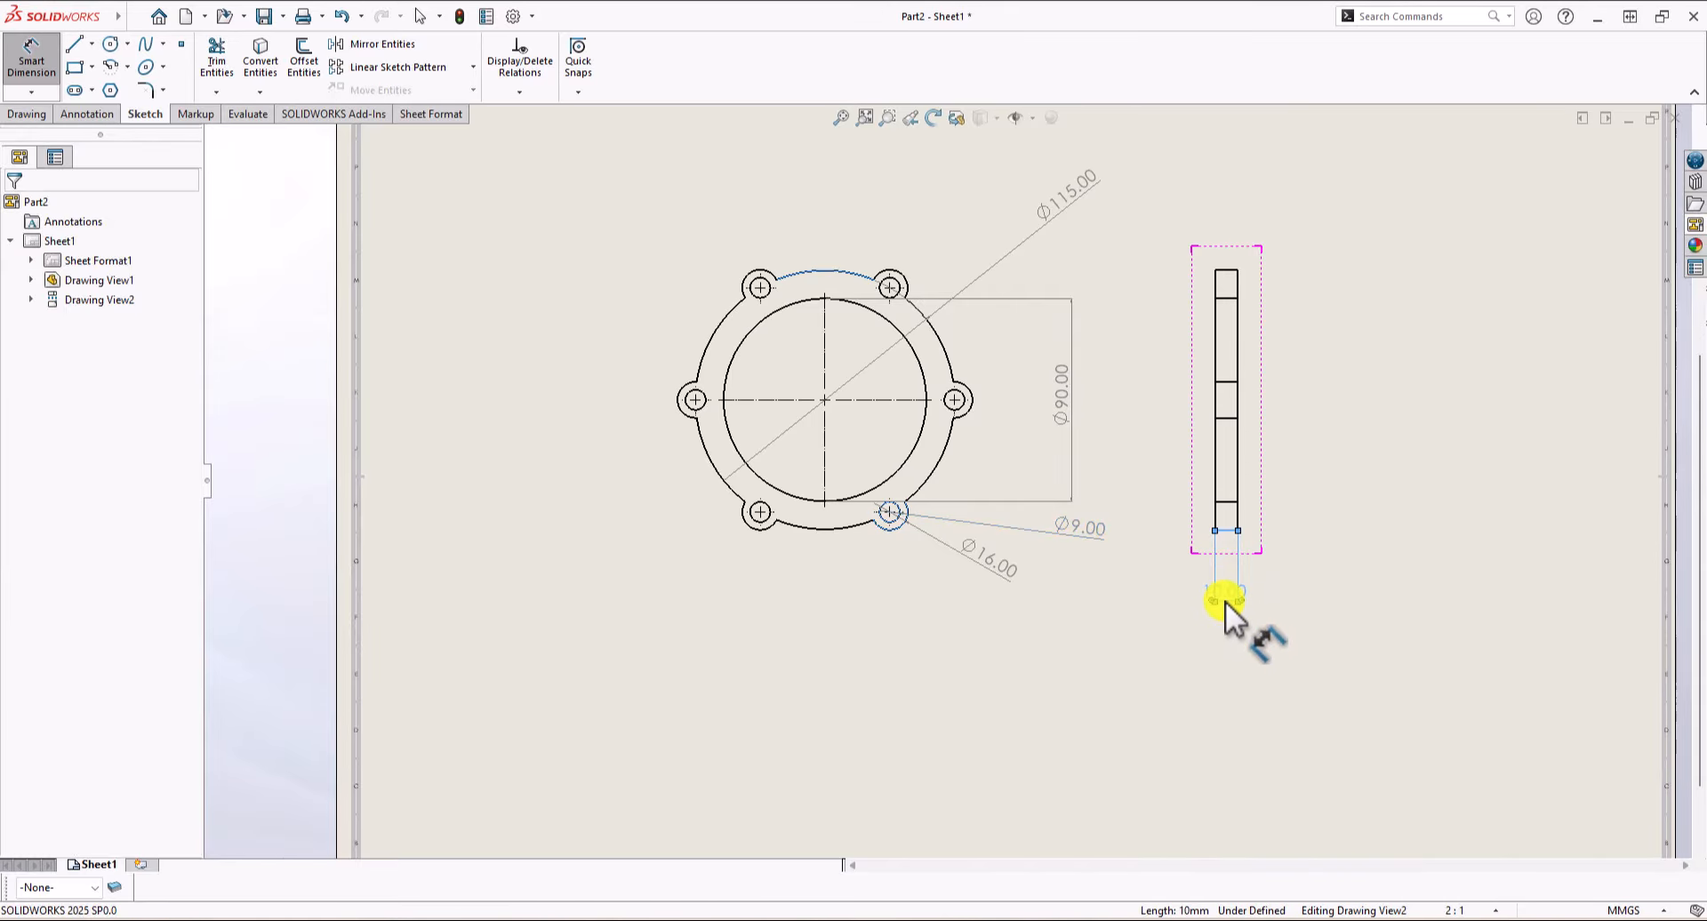
{"action": "left_click", "coordinate": [1226, 601]}
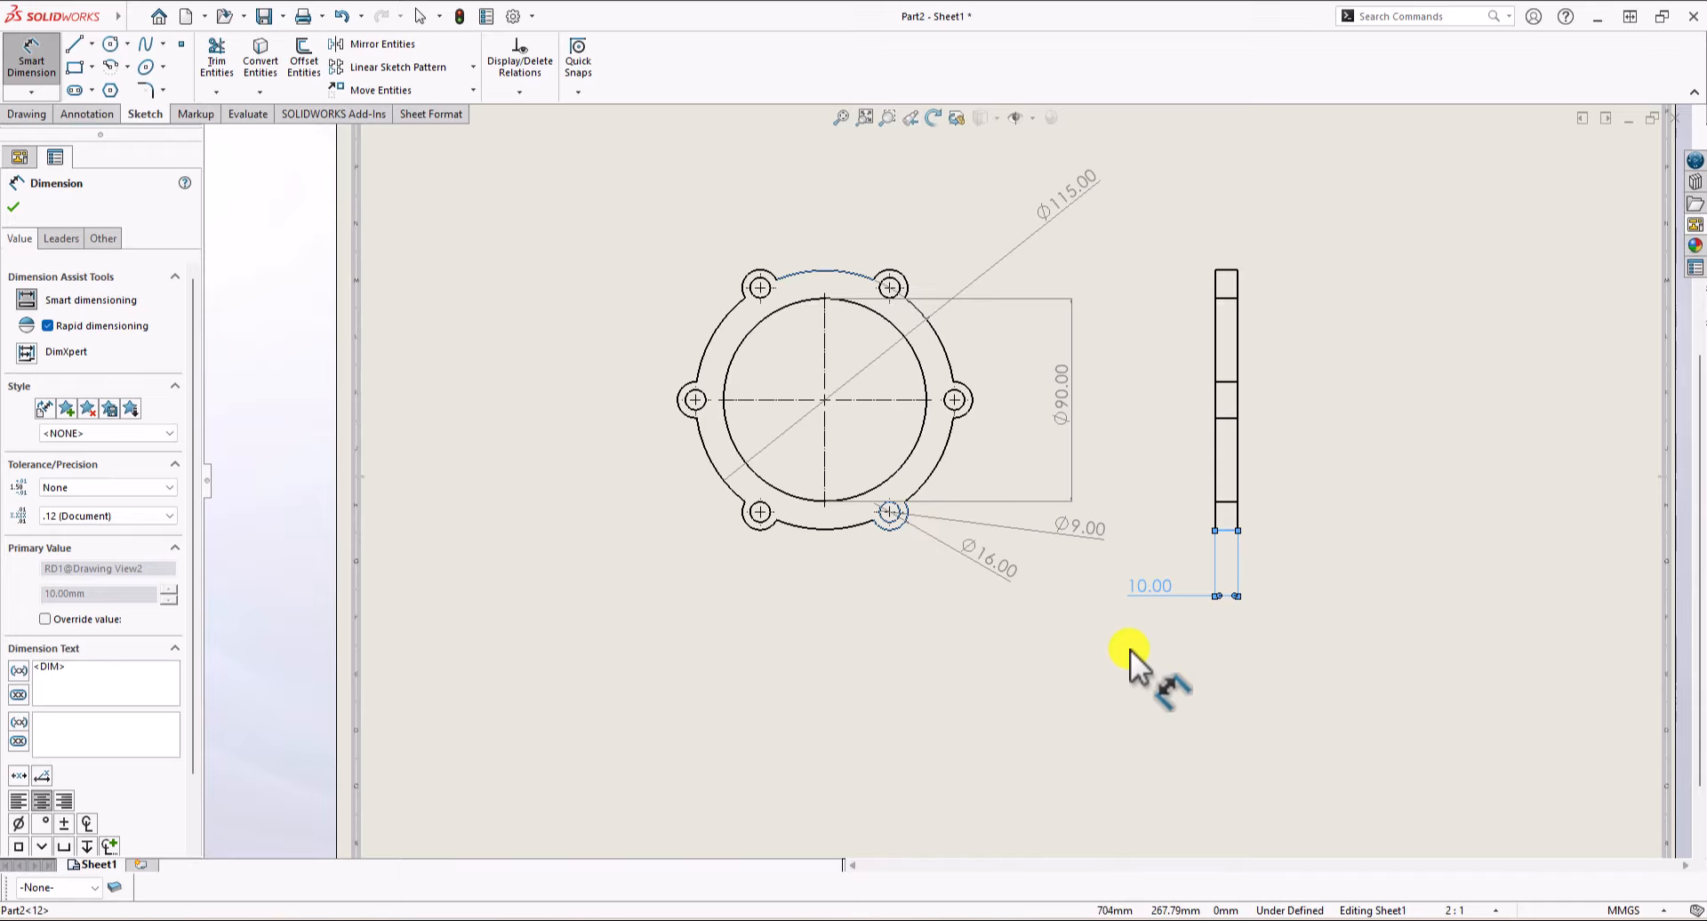
Draw a line in the front view from the centre of the upper-right lug's hole to the flange's centre.
{"action": "left_click", "coordinate": [75, 44]}
{"action": "left_click", "coordinate": [890, 287]}
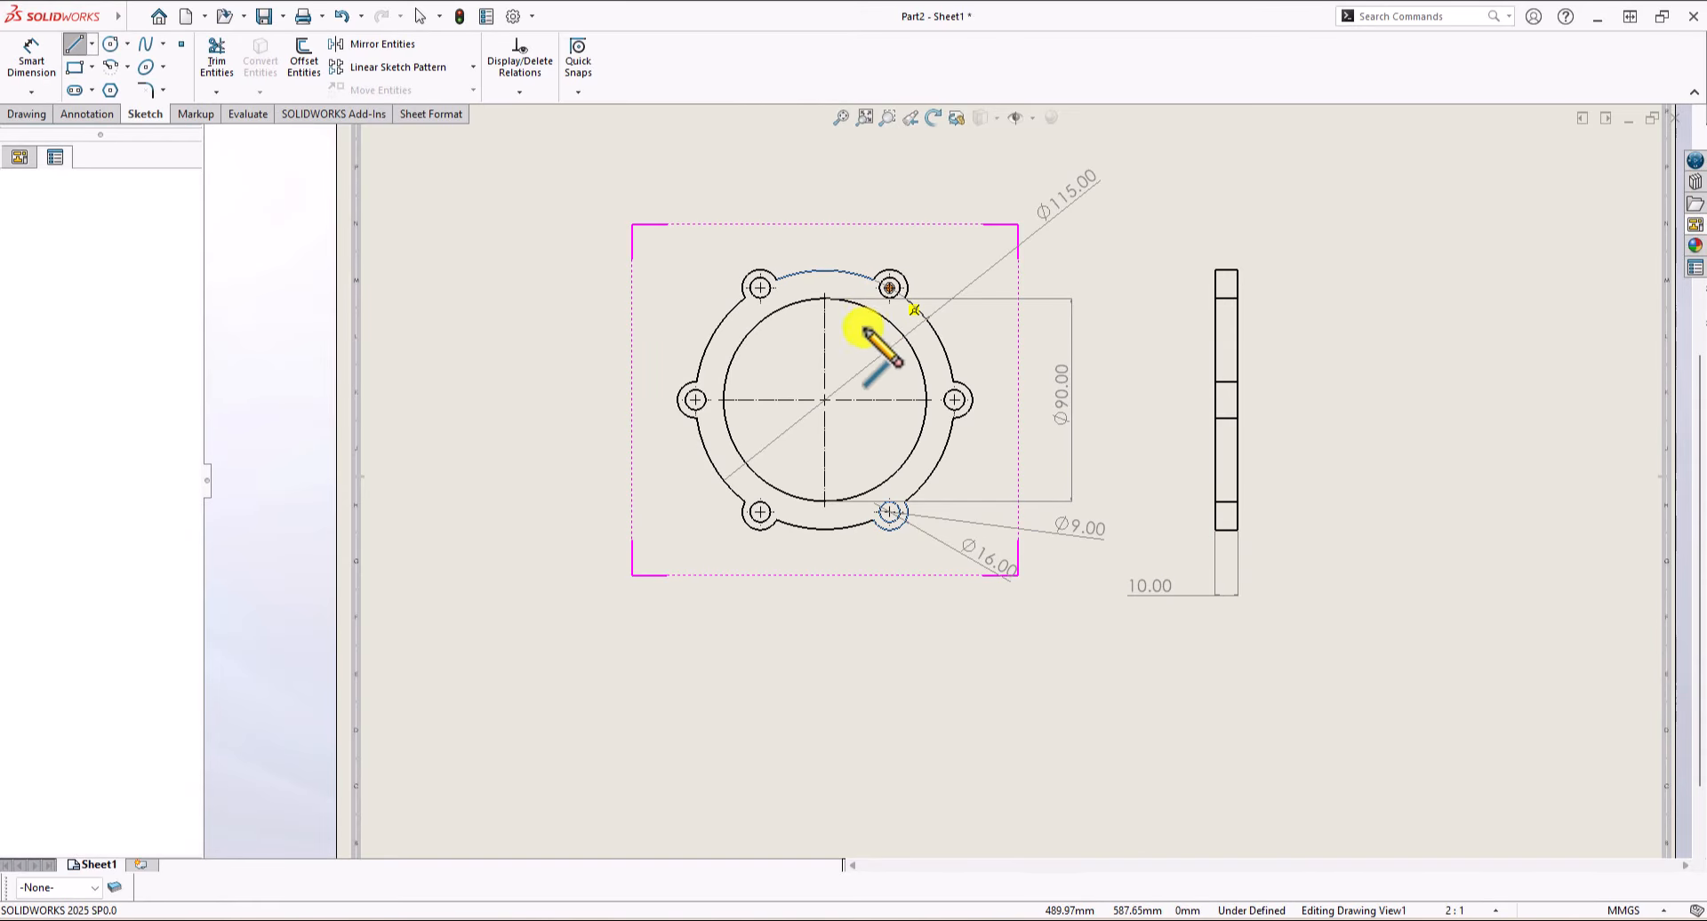
{"action": "left_click", "coordinate": [826, 401]}
{"action": "key", "text": "Escape"}
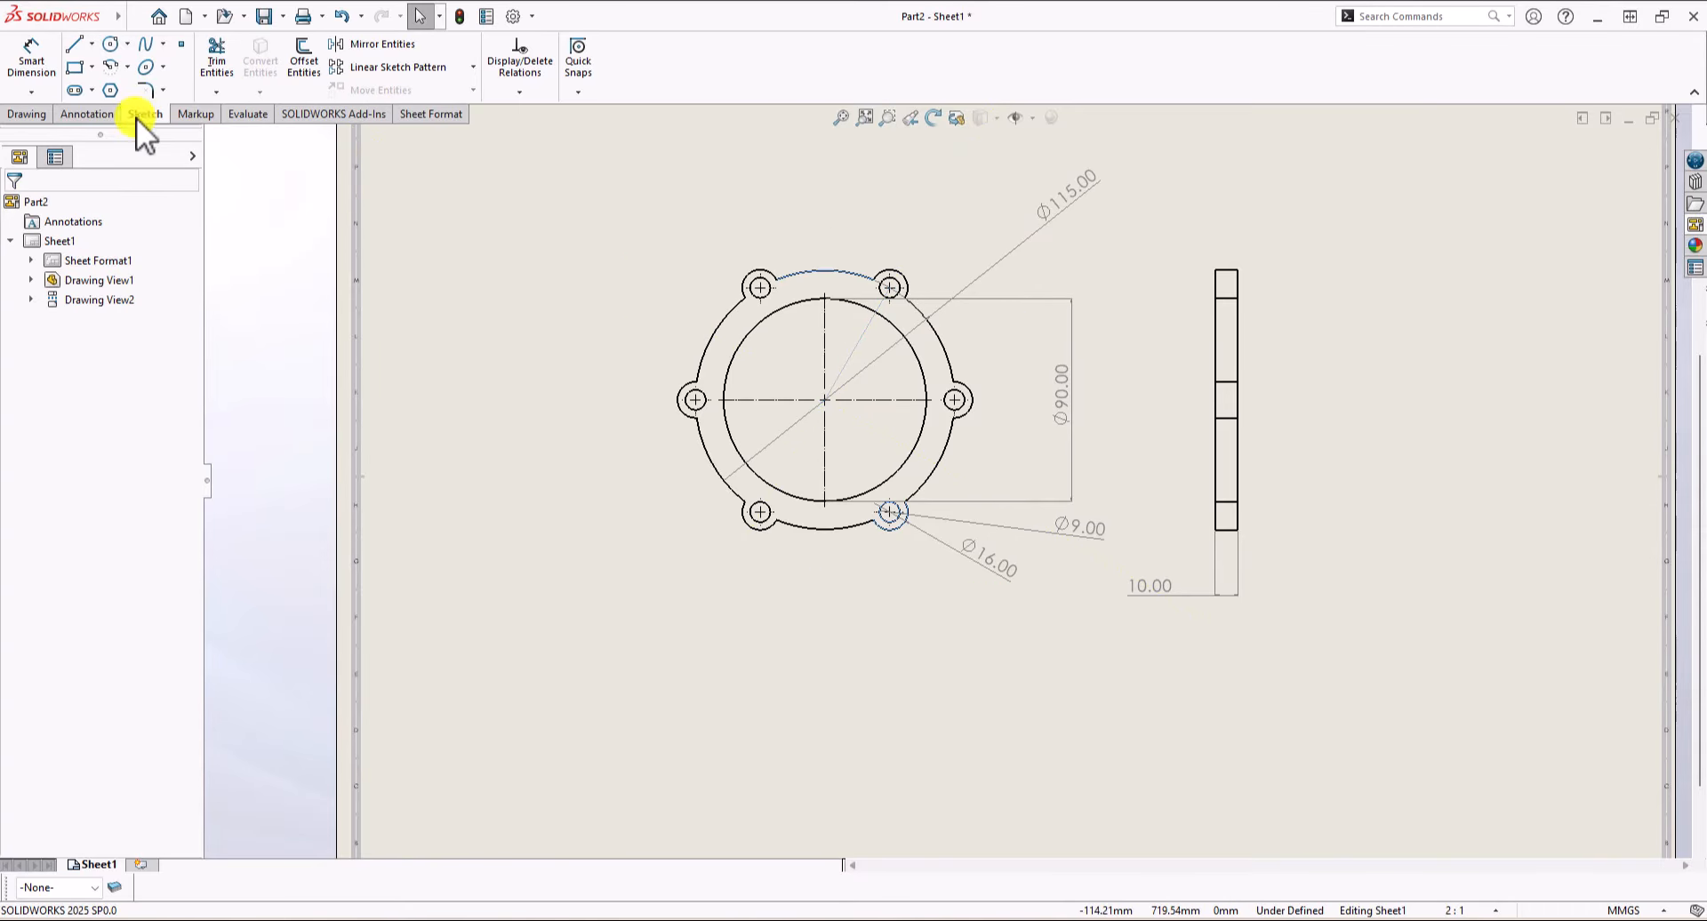
Dimension the angle between the line to the upper-right lug and the horizontal centreline, placing it outside the flange's upper-right edge.
{"action": "left_click", "coordinate": [39, 61]}
{"action": "scroll", "coordinate": [888, 397], "scroll_direction": "down", "scroll_amount": 1}
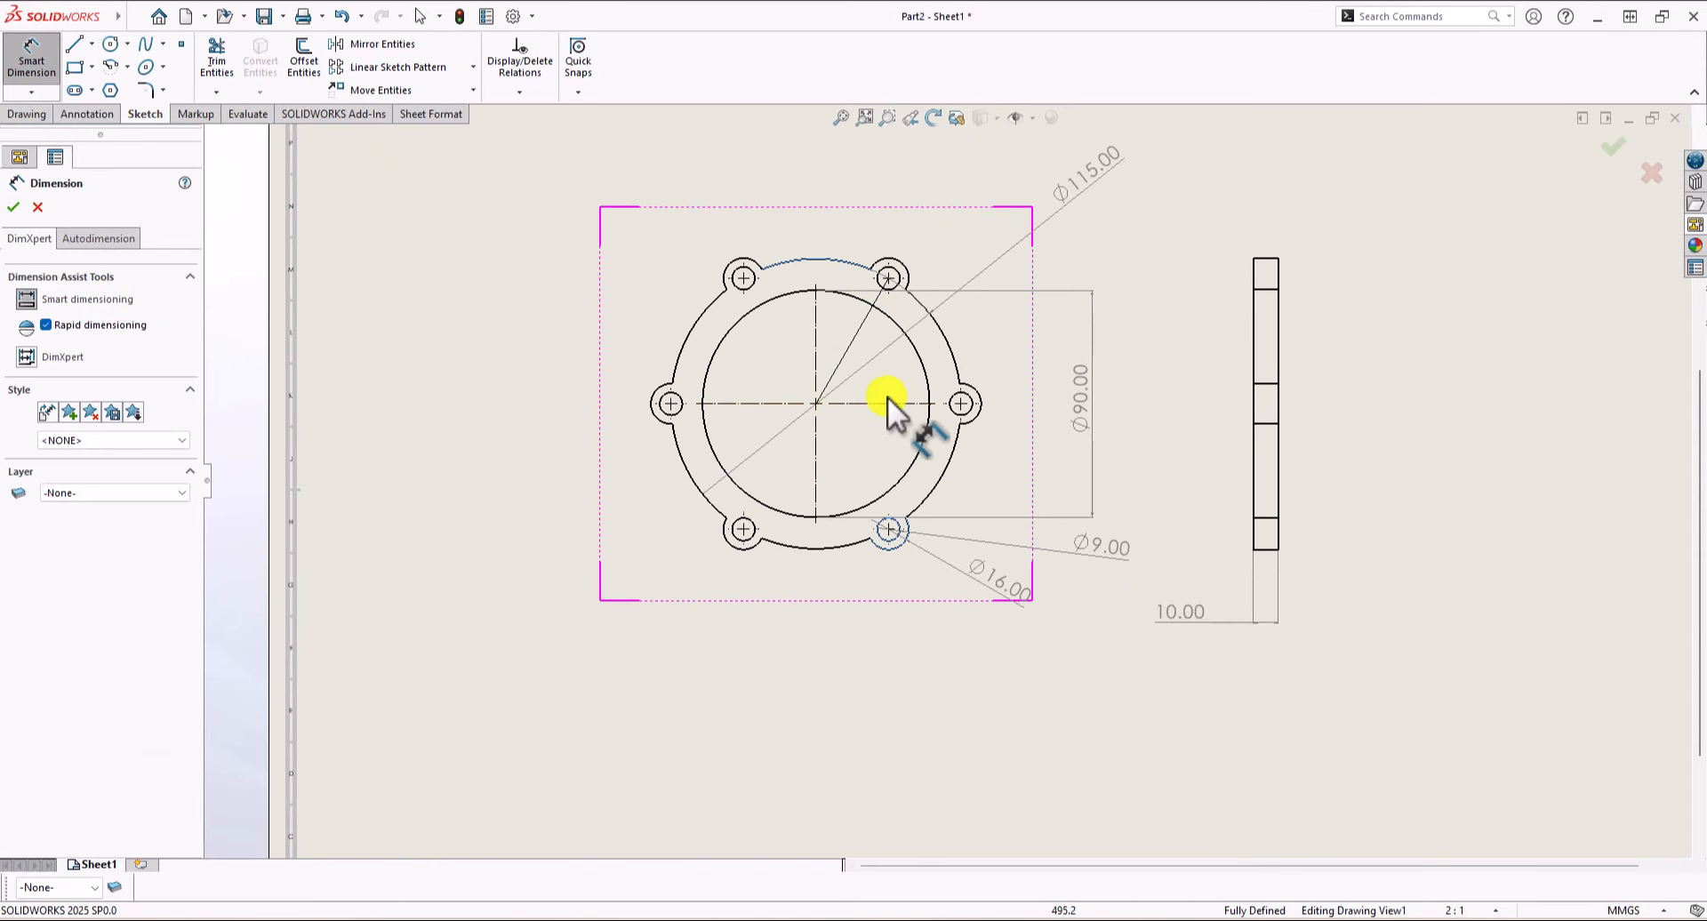
{"action": "left_click", "coordinate": [842, 360]}
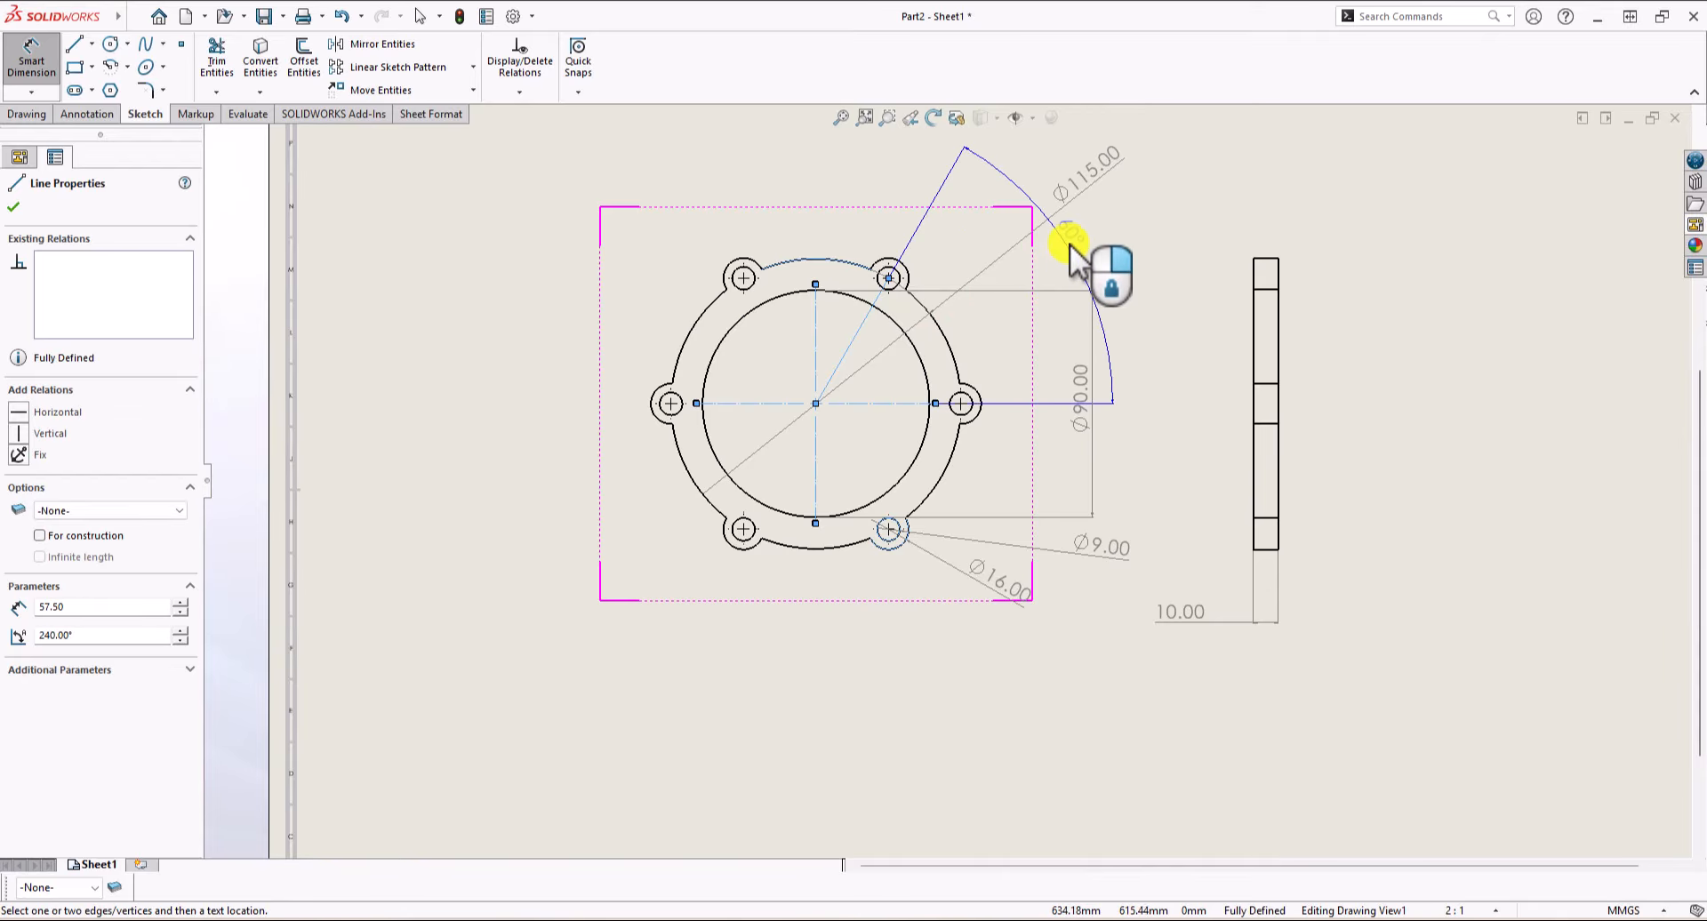
{"action": "left_click", "coordinate": [1072, 243]}
{"action": "left_click", "coordinate": [959, 453]}
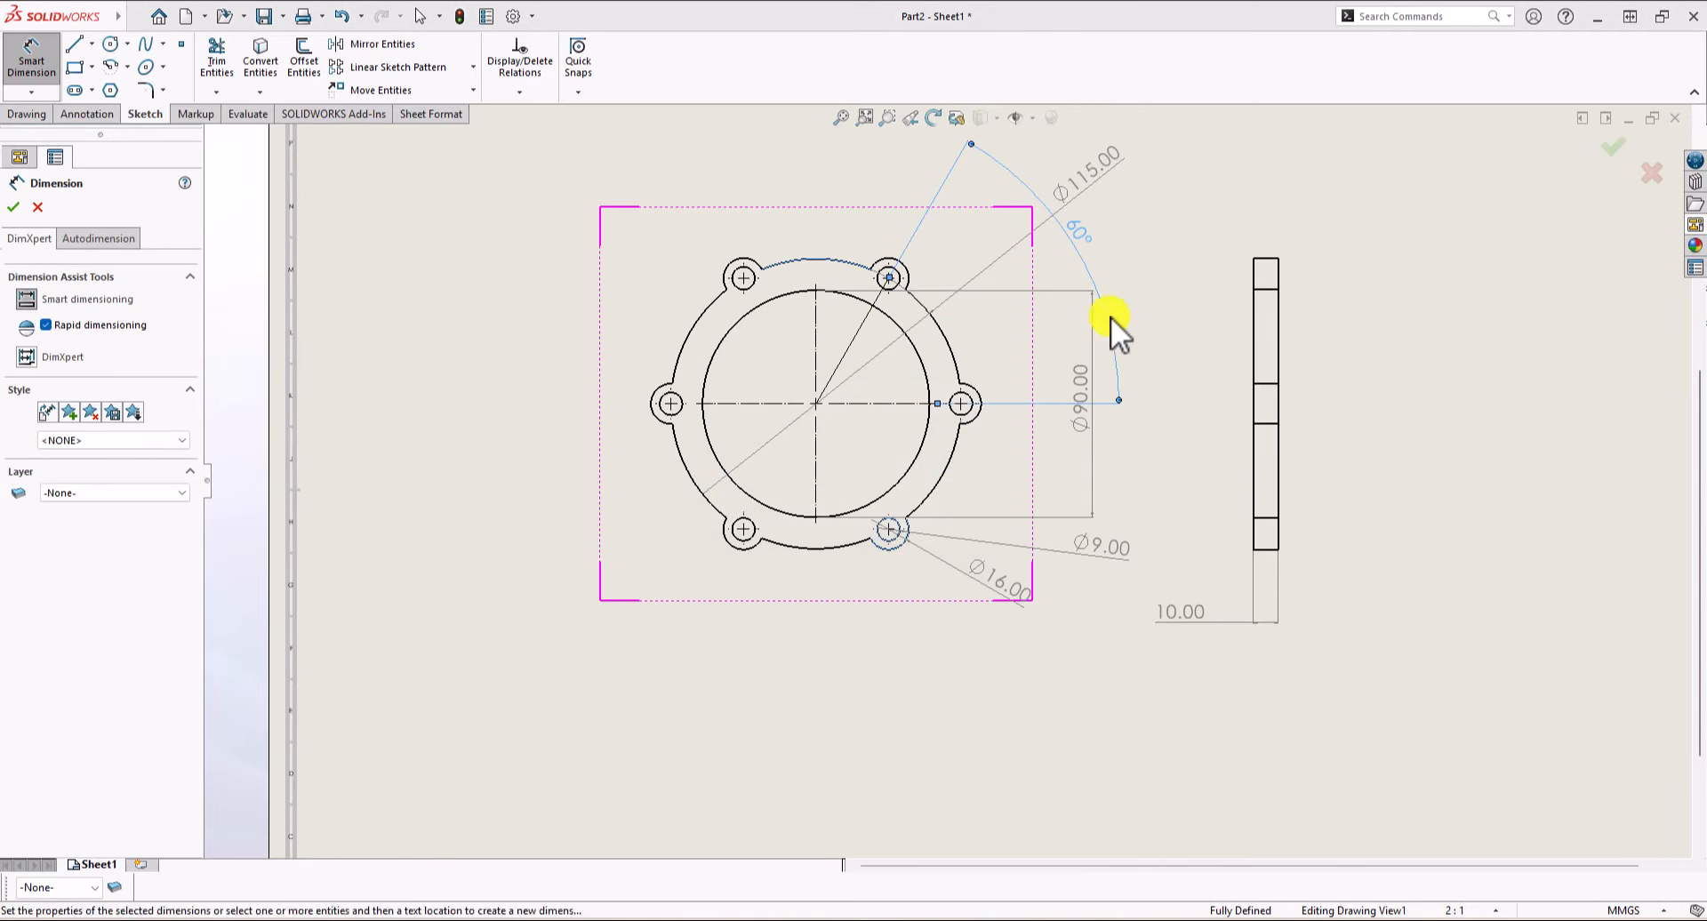
{"action": "key", "text": "Escape"}
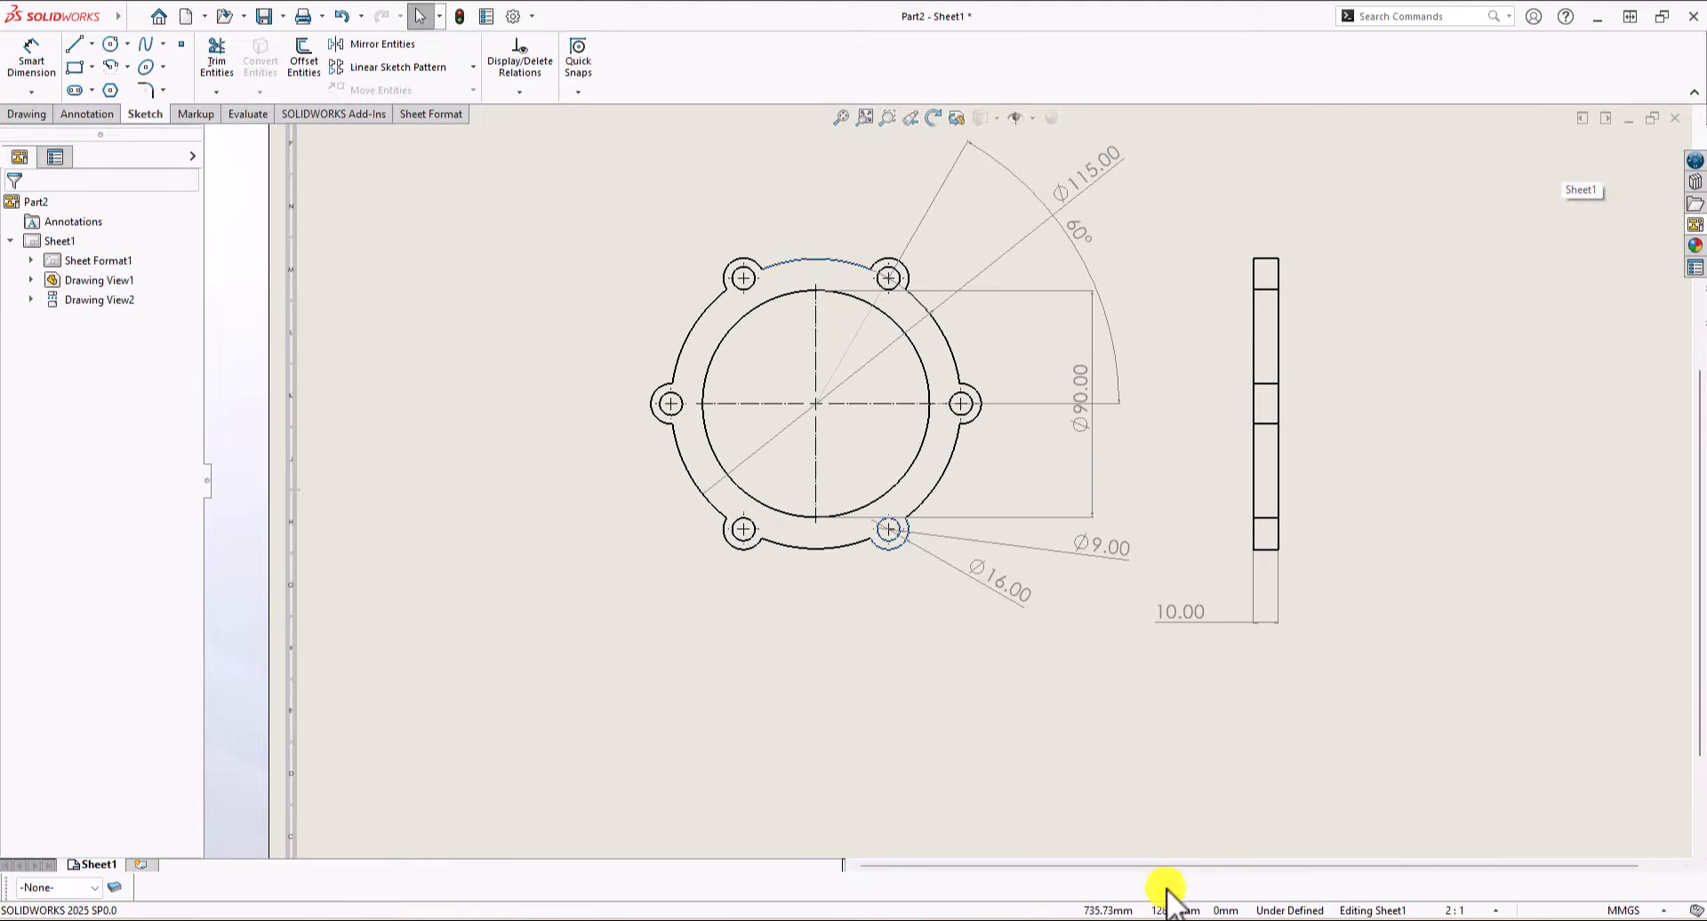
Switch from the drawing to the Part2.SLDPRT part window.
{"action": "mouse_move", "coordinate": [1165, 916]}
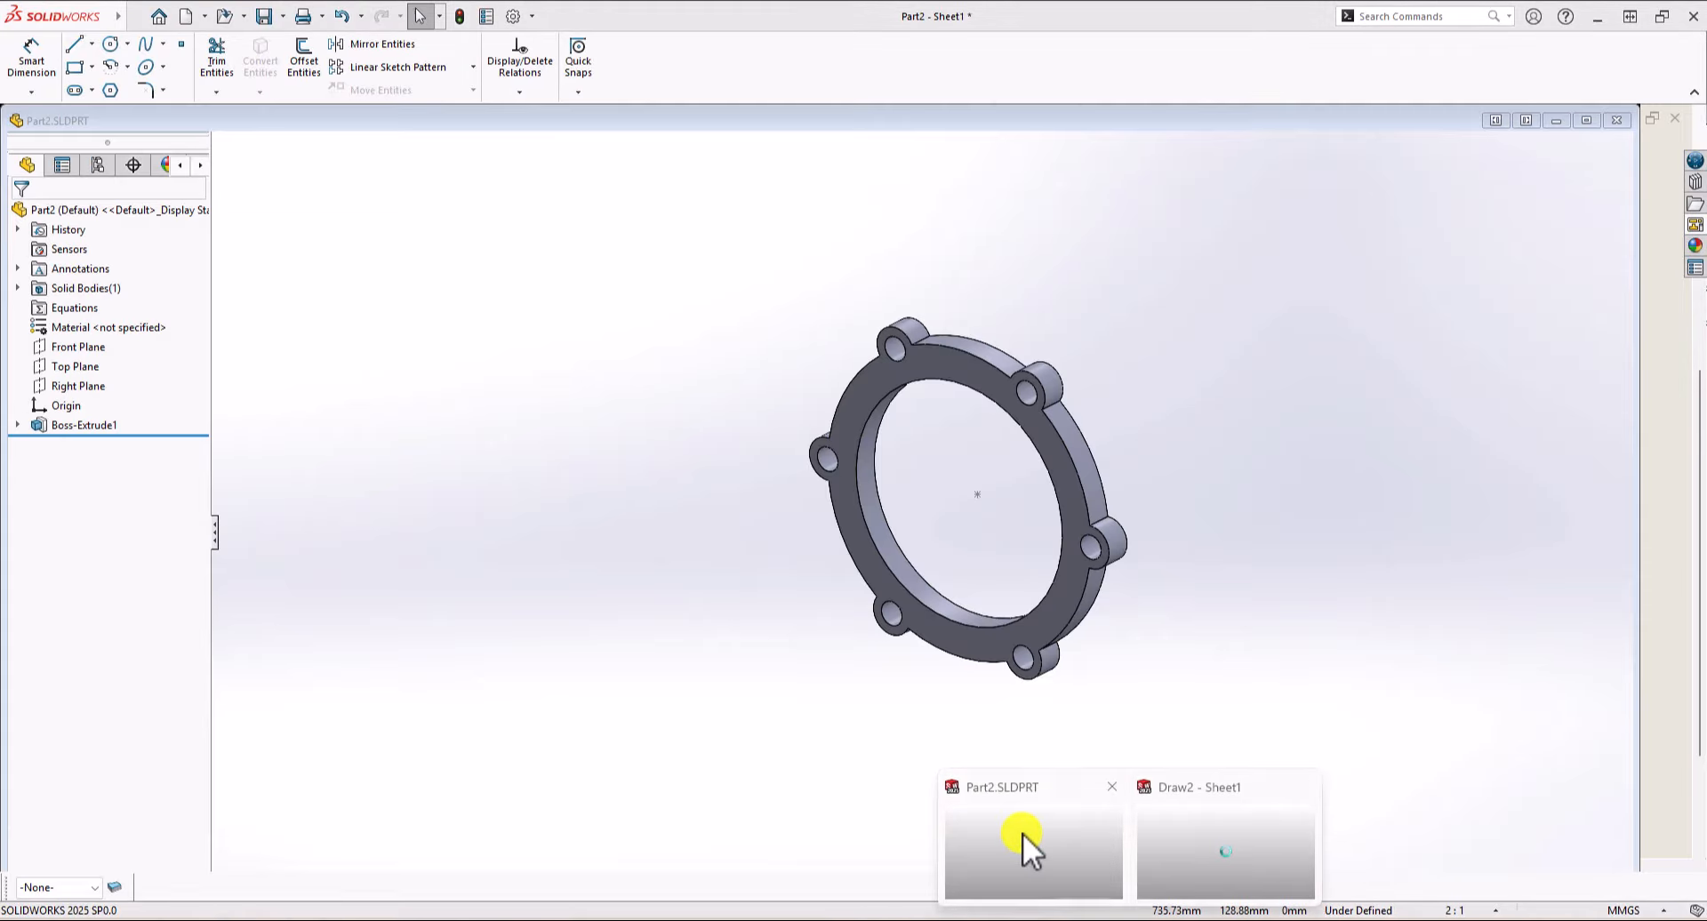
{"action": "left_click", "coordinate": [1022, 836]}
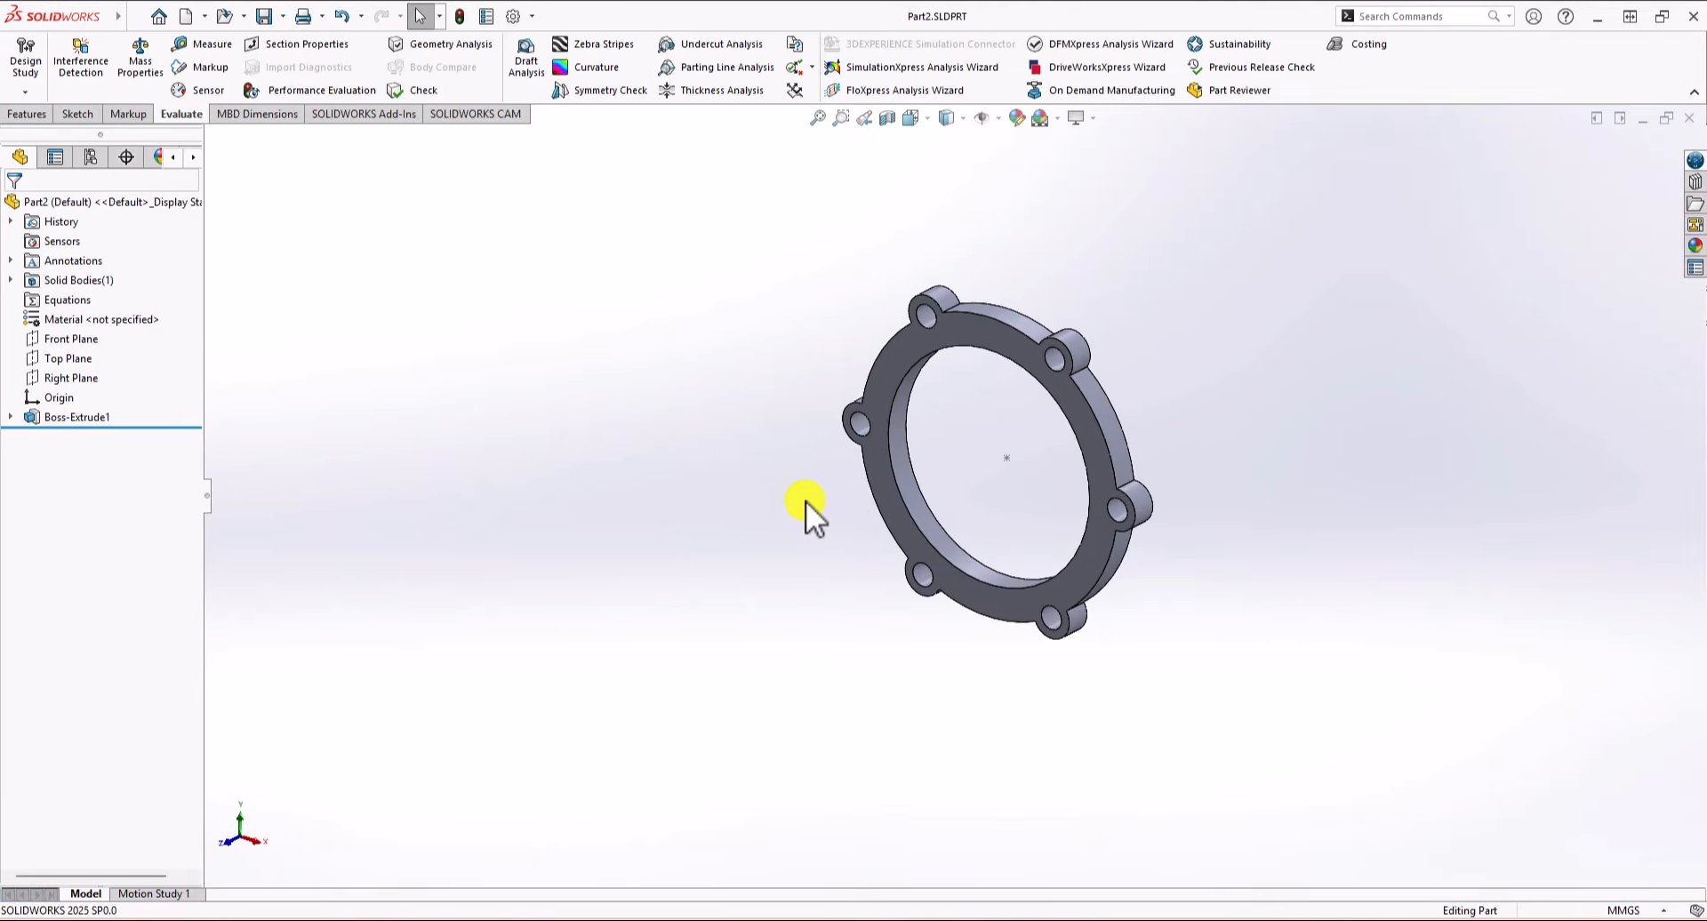